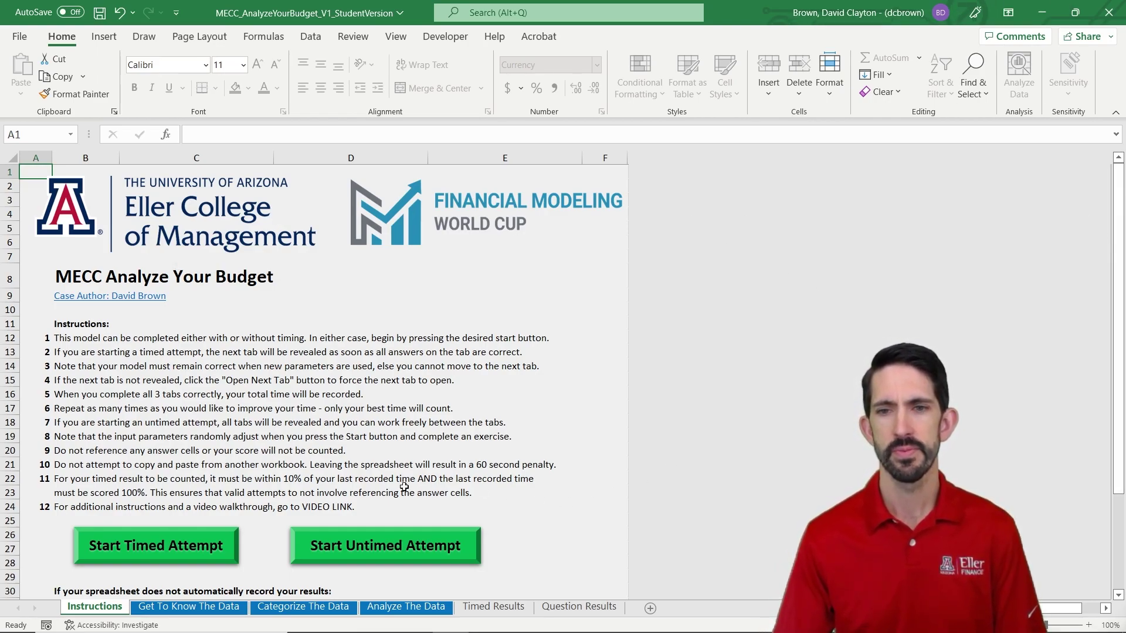
# Step: Start an untimed attempt and browse the transaction data's locations
pyautogui.click(364, 548)
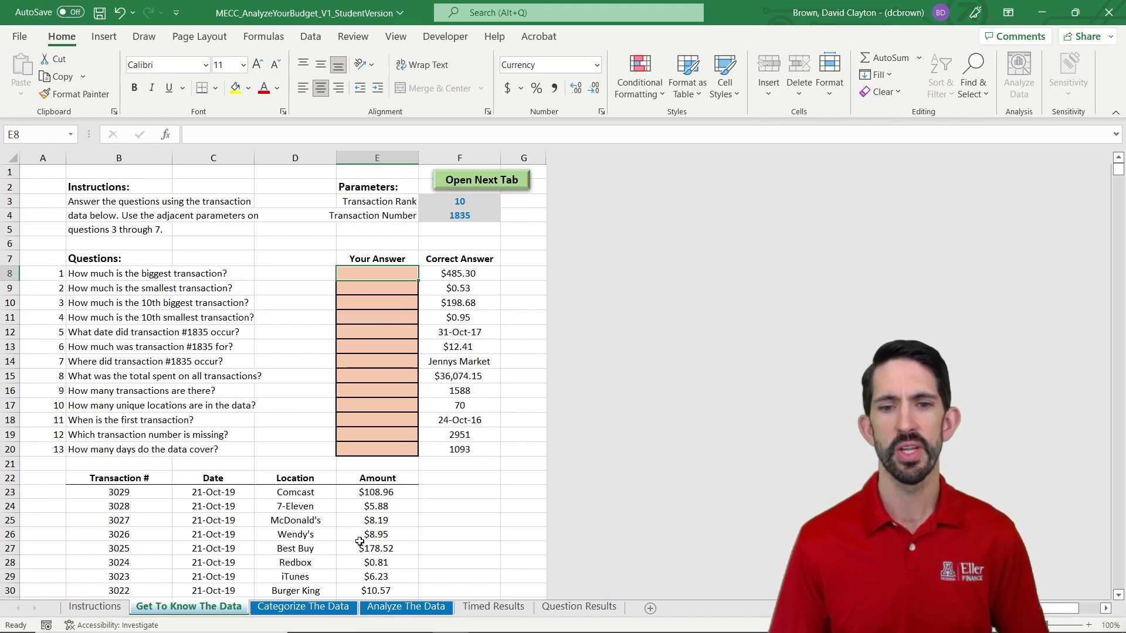
pyautogui.click(322, 508)
pyautogui.press('Down')
pyautogui.press('Down')
pyautogui.press('Down')
pyautogui.press('Down')
pyautogui.press('Down')
pyautogui.press('Down')
pyautogui.press('Down')
pyautogui.press('Down')
pyautogui.press('Down')
pyautogui.press('Down')
pyautogui.press('Down')
pyautogui.press('Down')
pyautogui.press('Down')
pyautogui.press('Down')
pyautogui.press('Down')
pyautogui.press('Down')
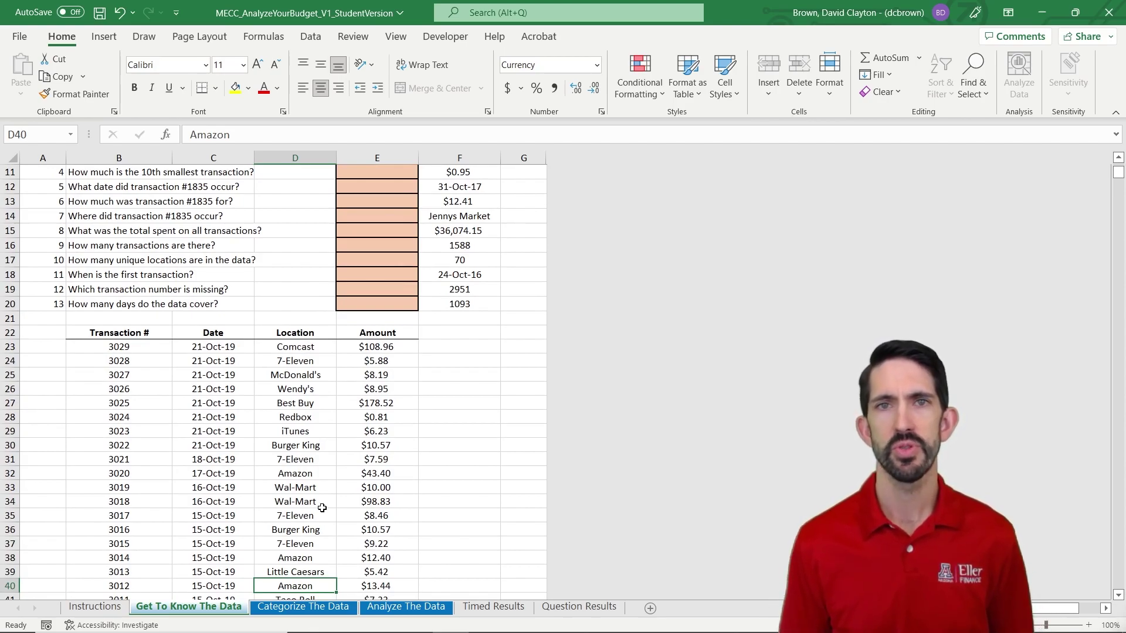
pyautogui.hotkey('ctrl', 'Up')
pyautogui.hotkey('ctrl', 'Up')
pyautogui.press('Right')
pyautogui.press('Down')
pyautogui.press('Down')
pyautogui.press('Down')
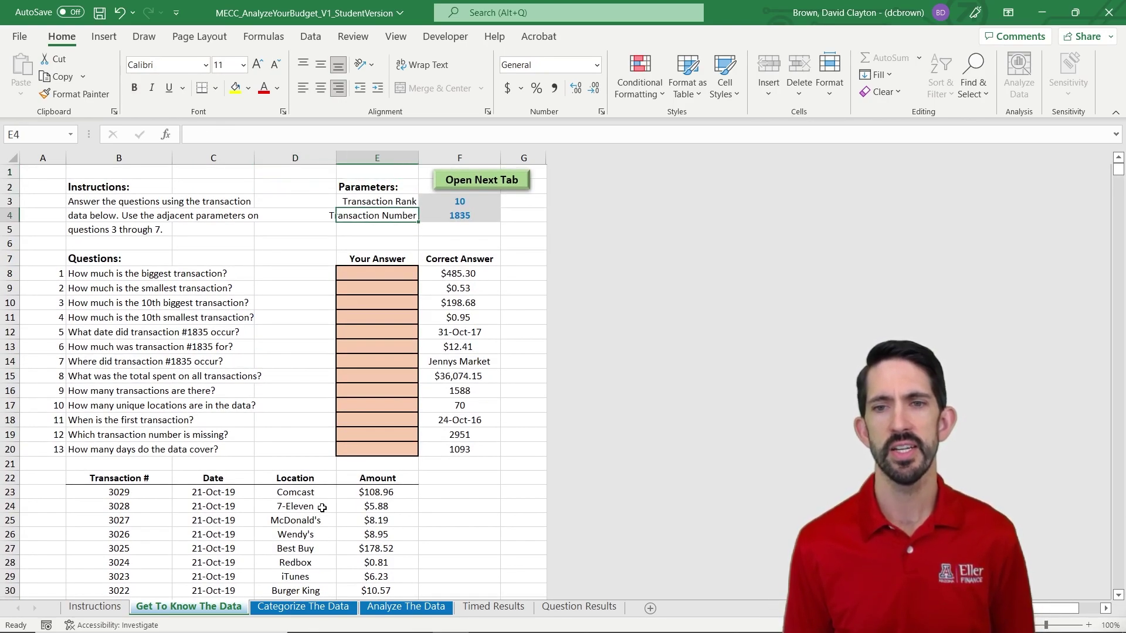
pyautogui.press('Down')
pyautogui.press('Down')
pyautogui.press('Down')
pyautogui.press('Down')
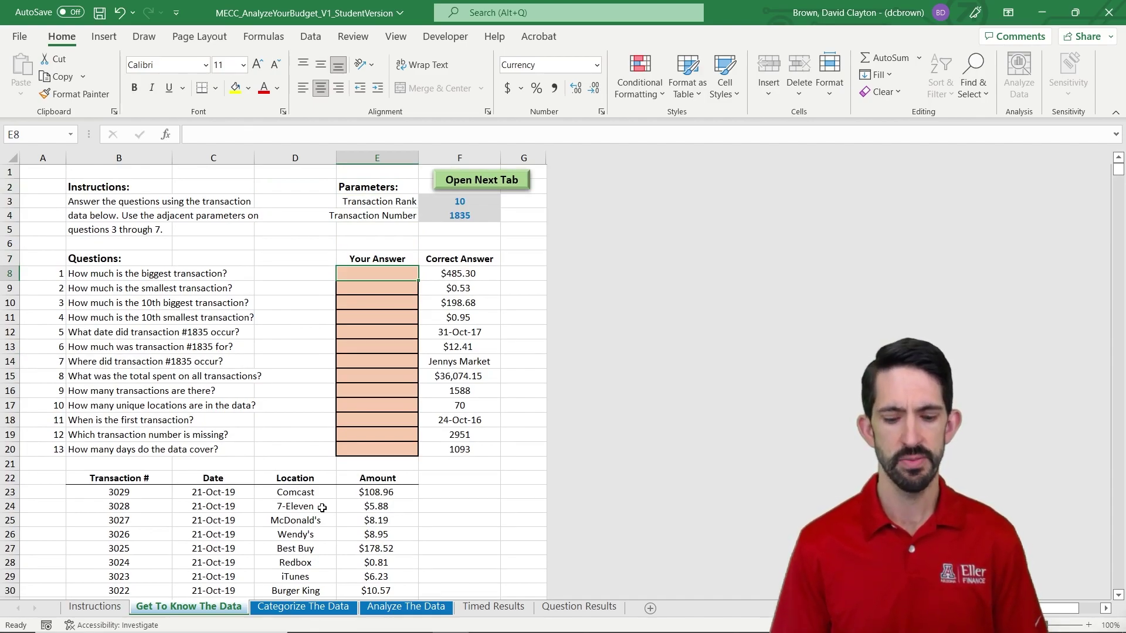
# Step: Enter a MAX over the Amount column through E1610 in E8, giving $485.30
pyautogui.write('=max(')
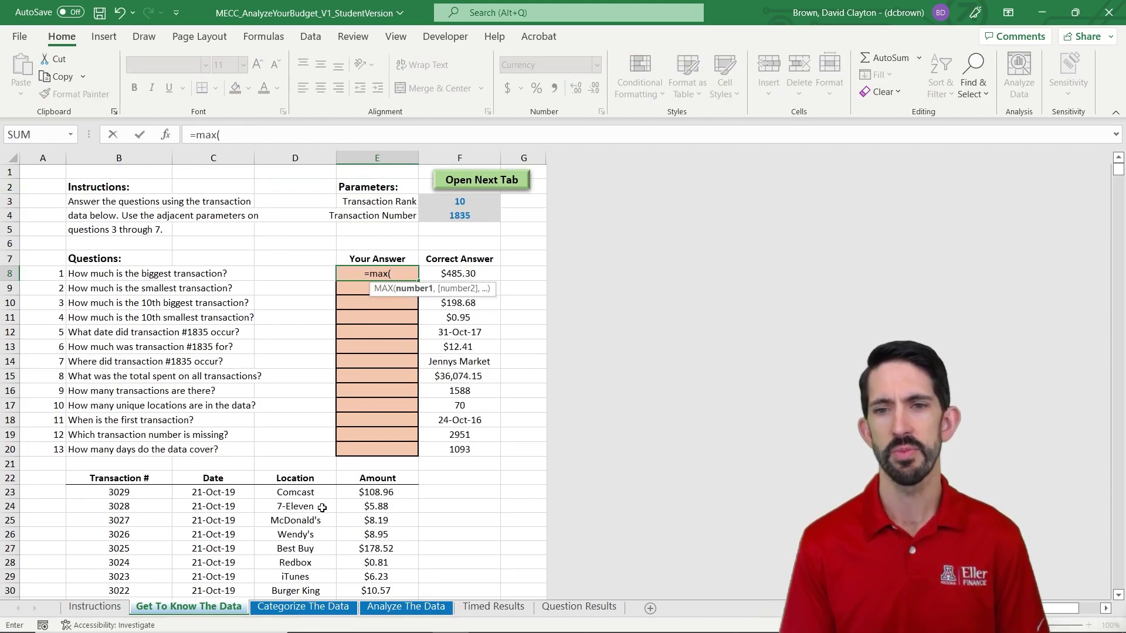
pyautogui.hotkey('ctrl', 'Down')
pyautogui.hotkey('ctrl', 'shift', 'Down')
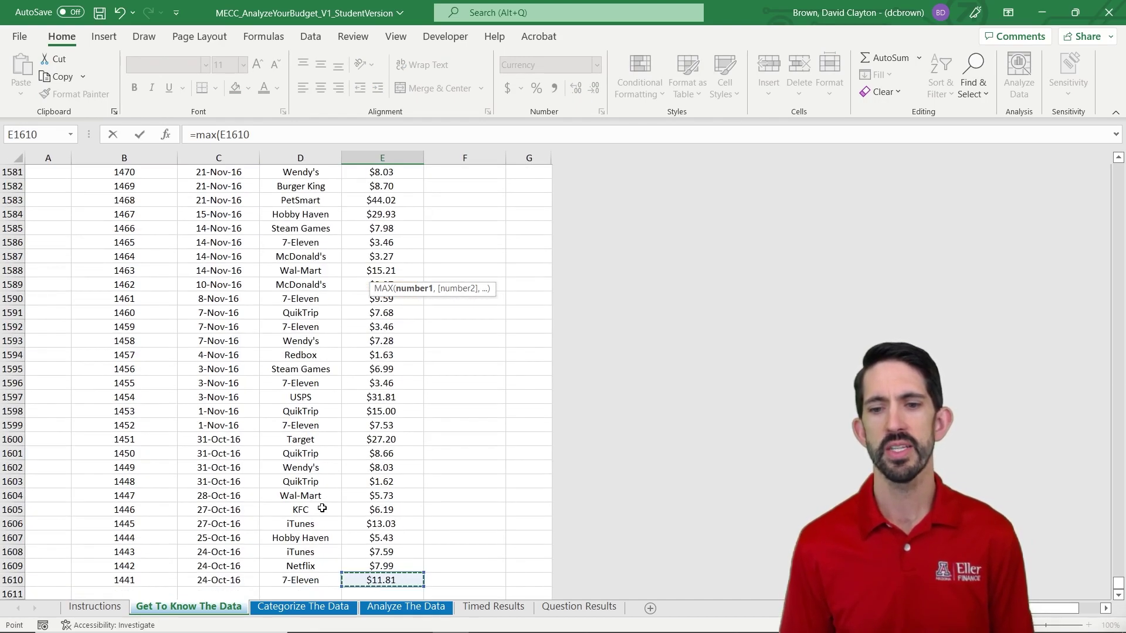
pyautogui.press('Return')
pyautogui.press('Up')
pyautogui.press('Up')
pyautogui.press('Up')
pyautogui.press('Up')
pyautogui.press('Up')
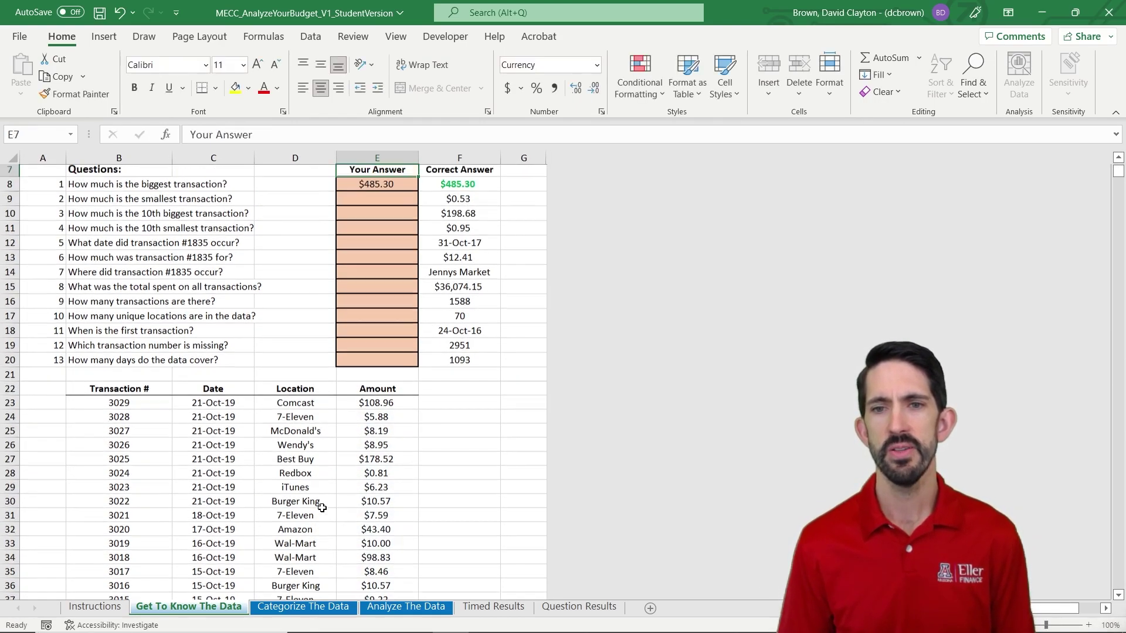
pyautogui.press('Down')
pyautogui.press('Down')
pyautogui.press('Down')
pyautogui.press('Down')
pyautogui.press('Down')
pyautogui.press('Down')
pyautogui.press('Down')
pyautogui.press('Up')
pyautogui.press('Up')
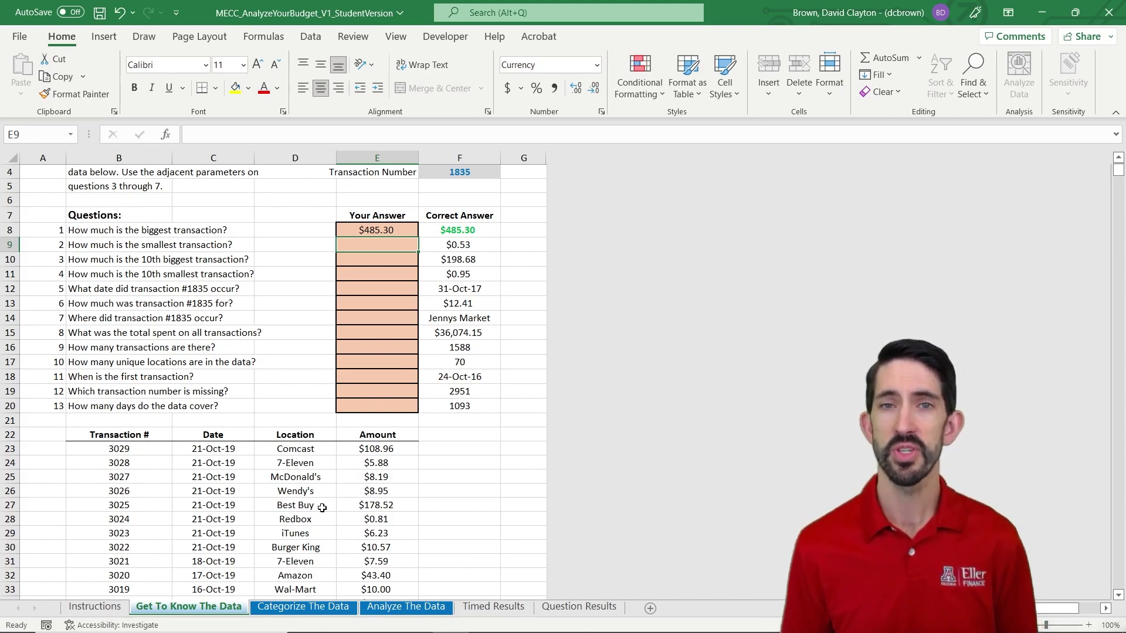
# Step: Enter =MIN(E23:E1610) in E9 for the smallest transaction, $0.53
pyautogui.write('=')
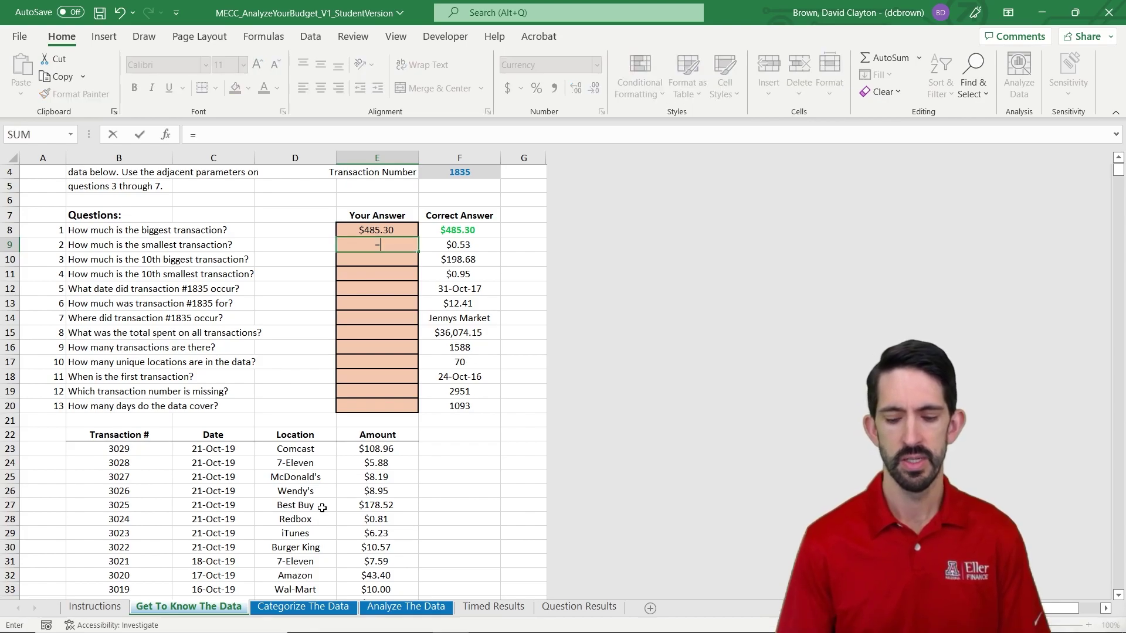
pyautogui.write('min(')
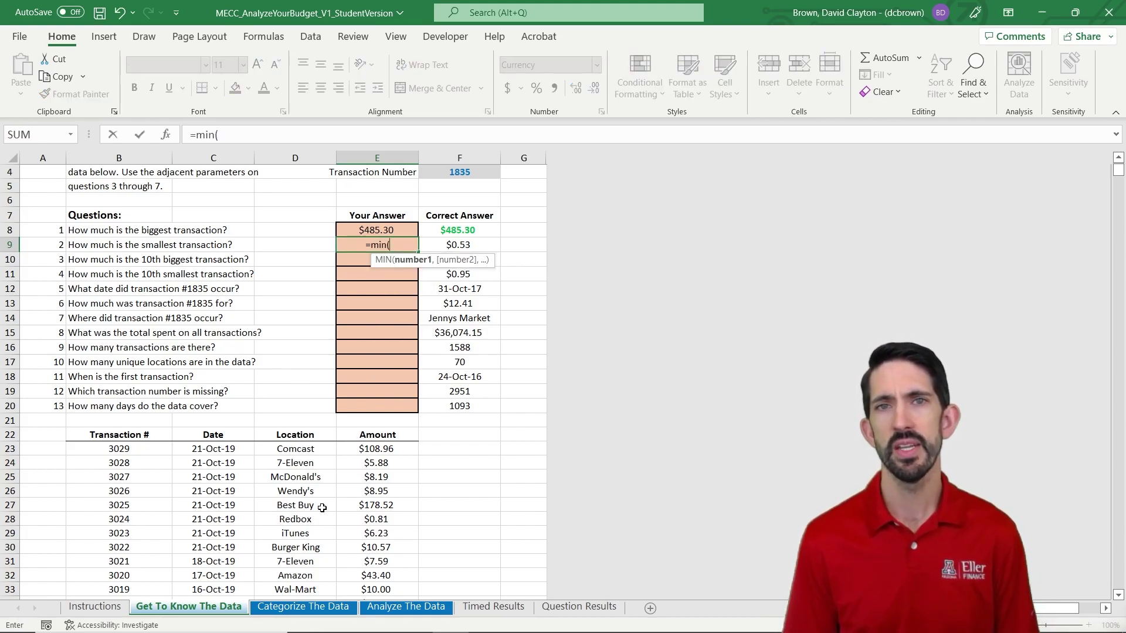
pyautogui.hotkey('ctrl', 'Down')
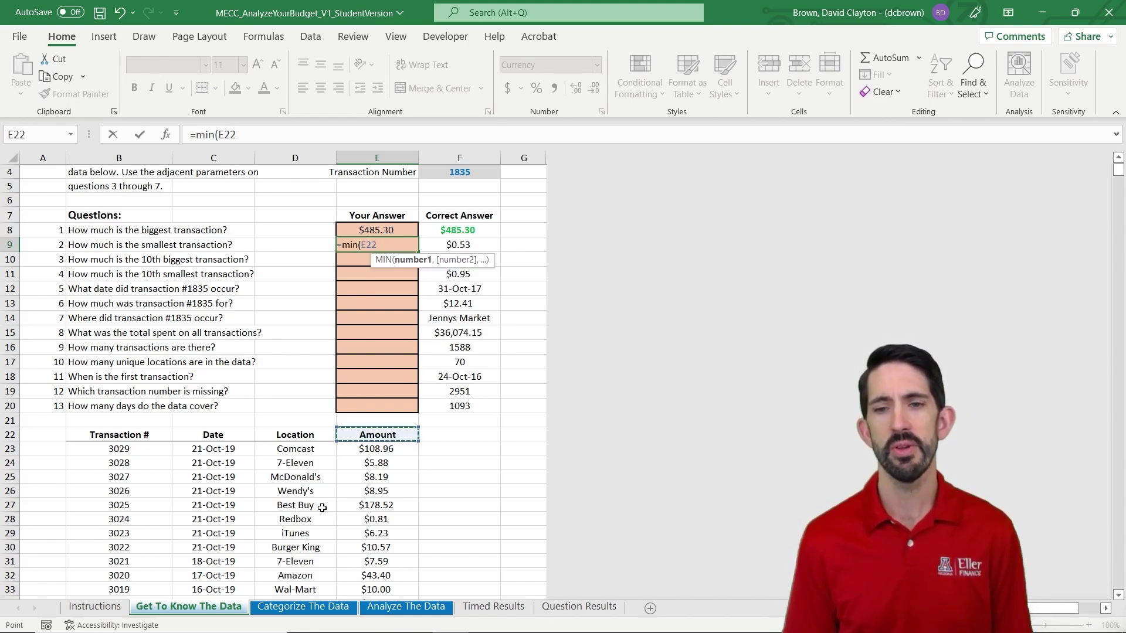
pyautogui.press('Down')
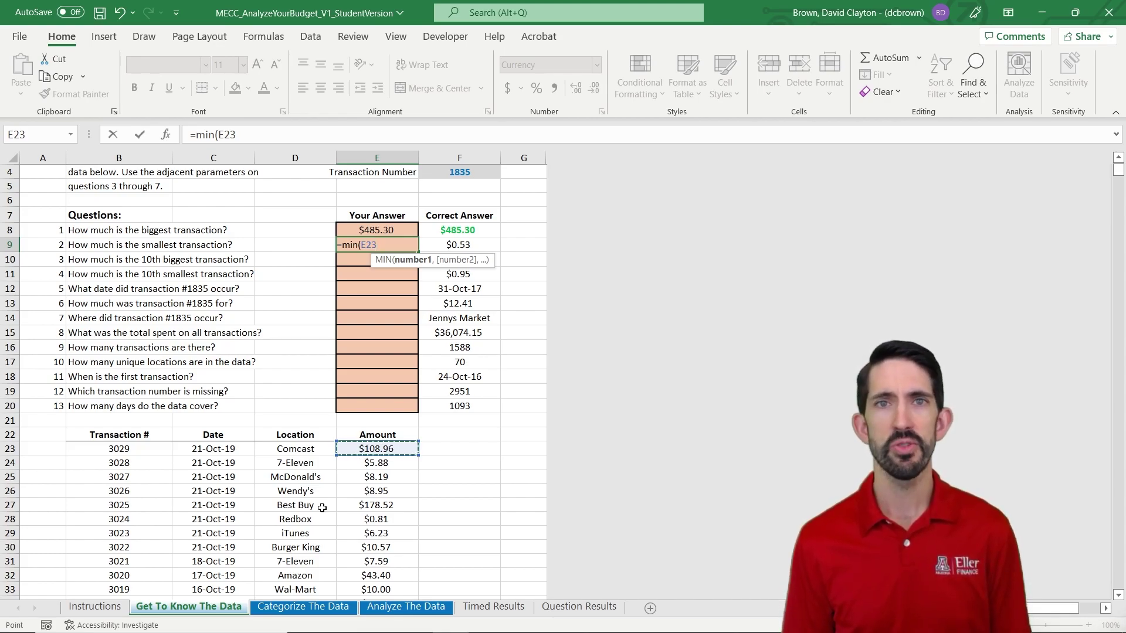
pyautogui.hotkey('ctrl', 'shift', 'Down')
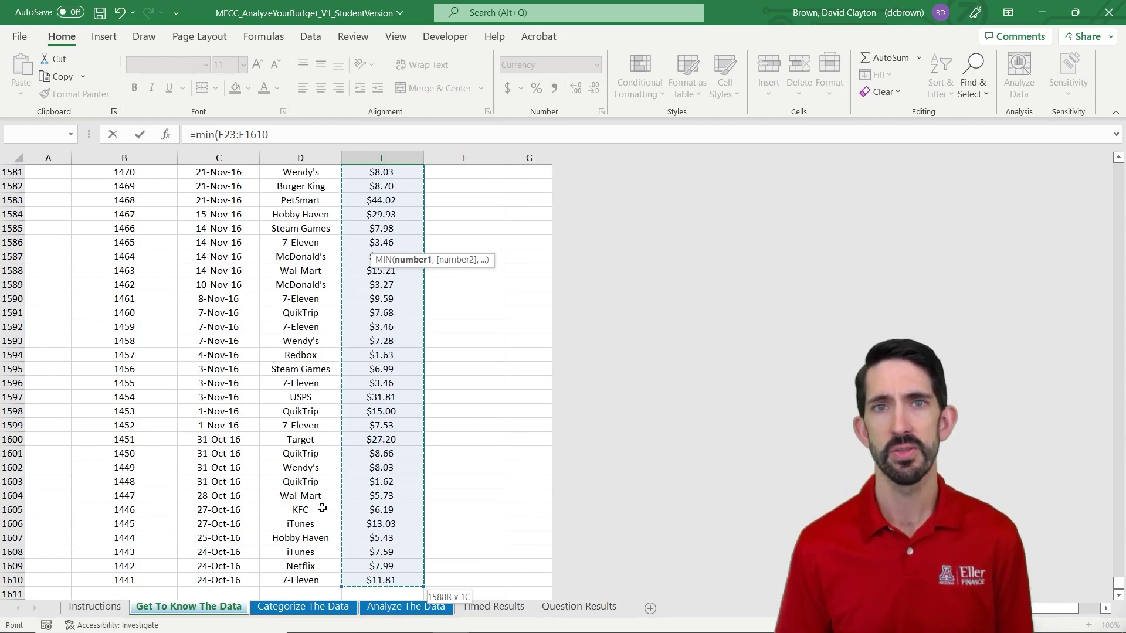
pyautogui.hotkey('ctrl', 'Return')
pyautogui.scroll(1, 322, 507)
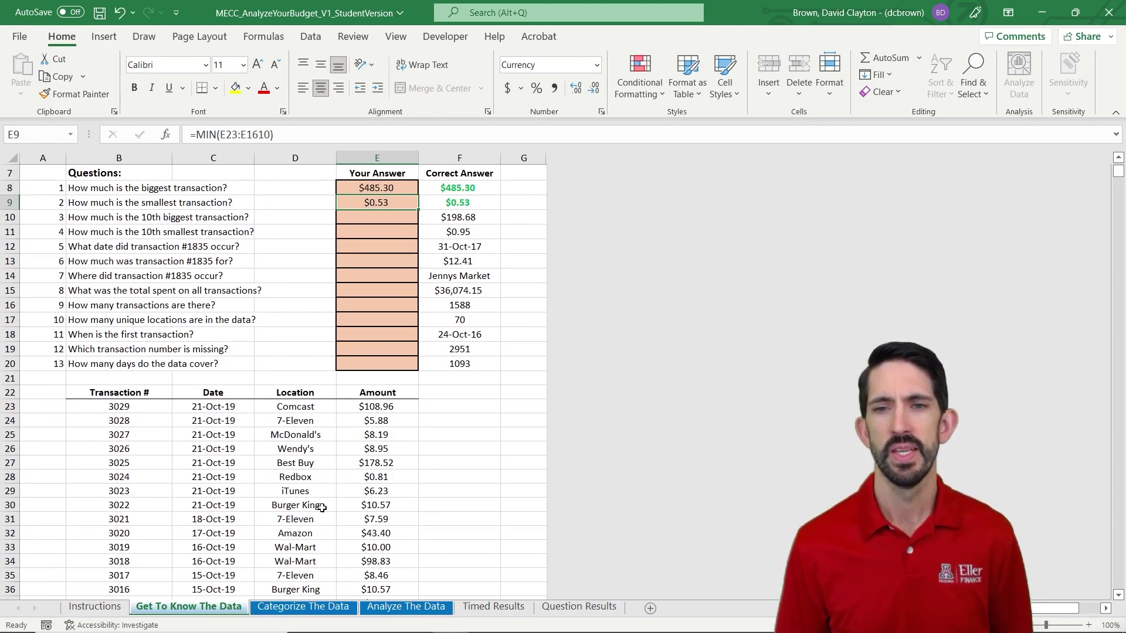
pyautogui.press('Return')
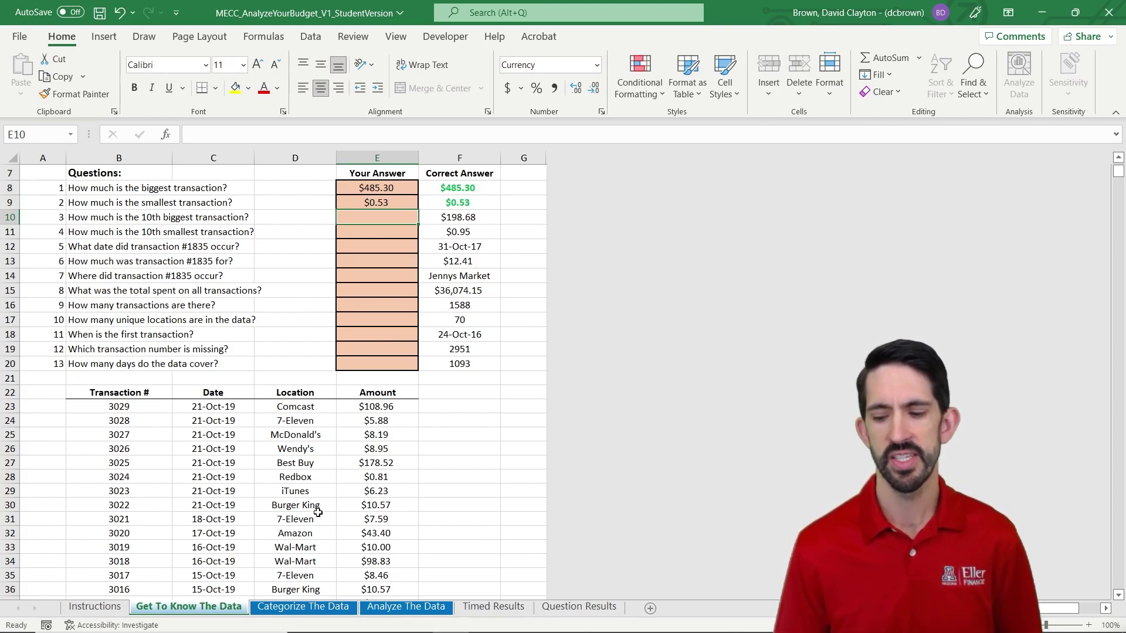
# Step: Enter =LARGE(E23:E1610,F3) in E10 using the Transaction Rank parameter, returning $198.68
pyautogui.scroll(2, 322, 507)
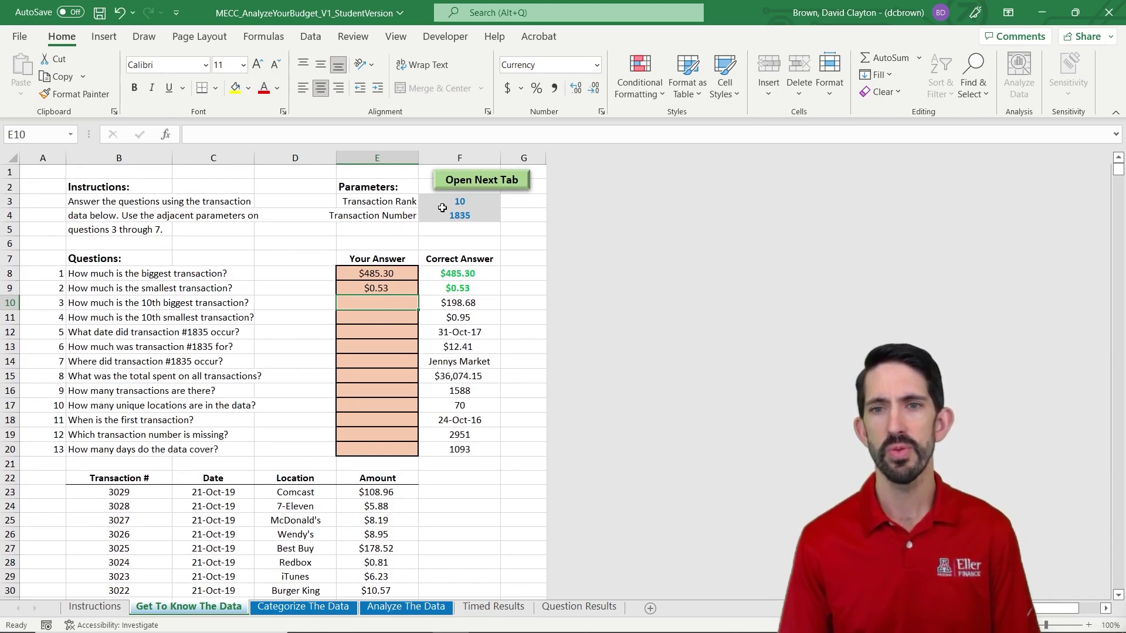
pyautogui.click(473, 200)
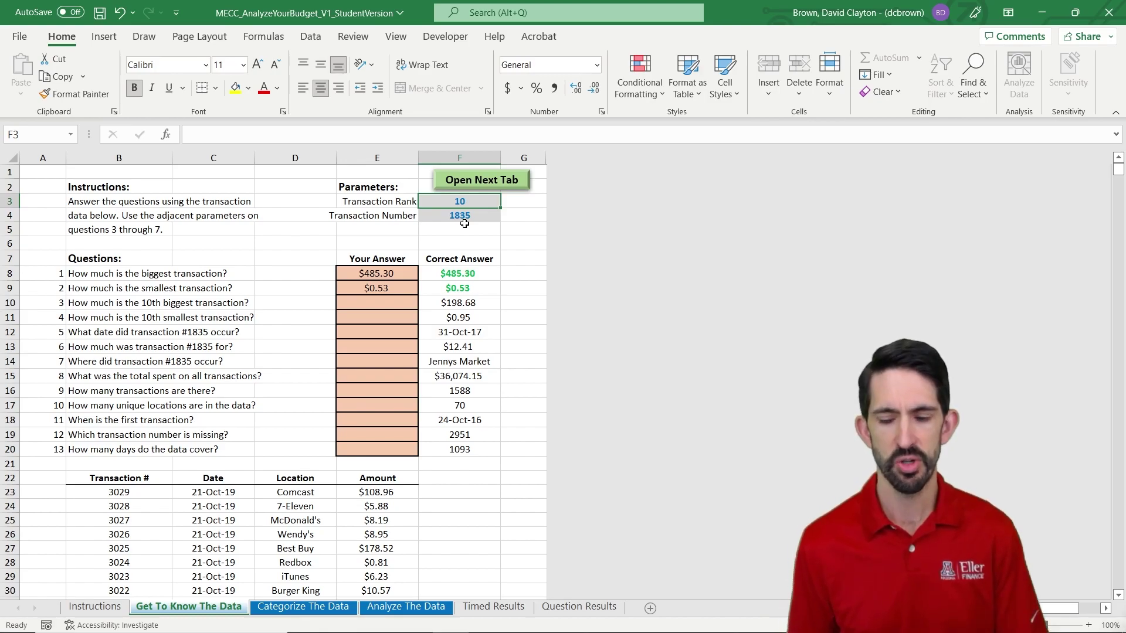
pyautogui.click(398, 306)
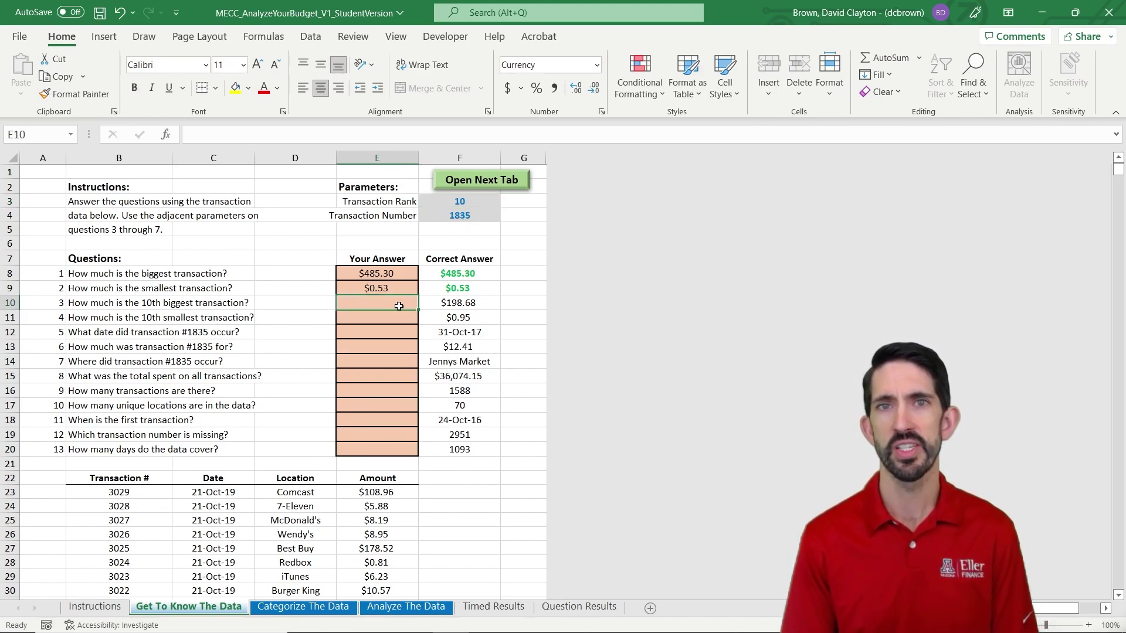
pyautogui.write('=large')
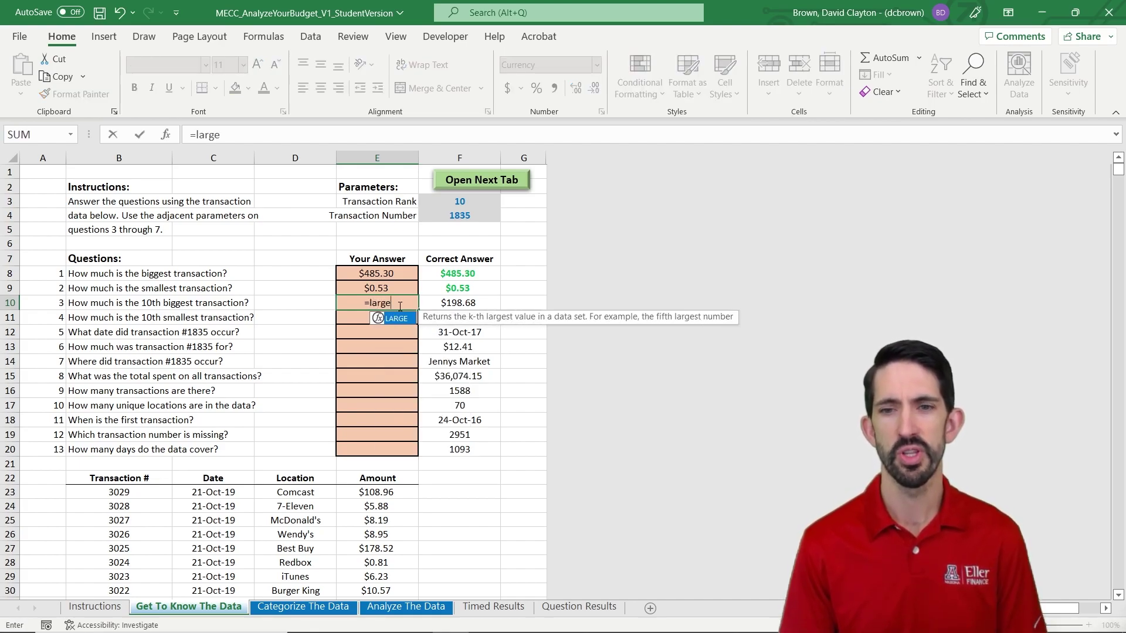
pyautogui.write('(')
pyautogui.hotkey('ctrl', 'Down')
pyautogui.hotkey('ctrl', 'Down')
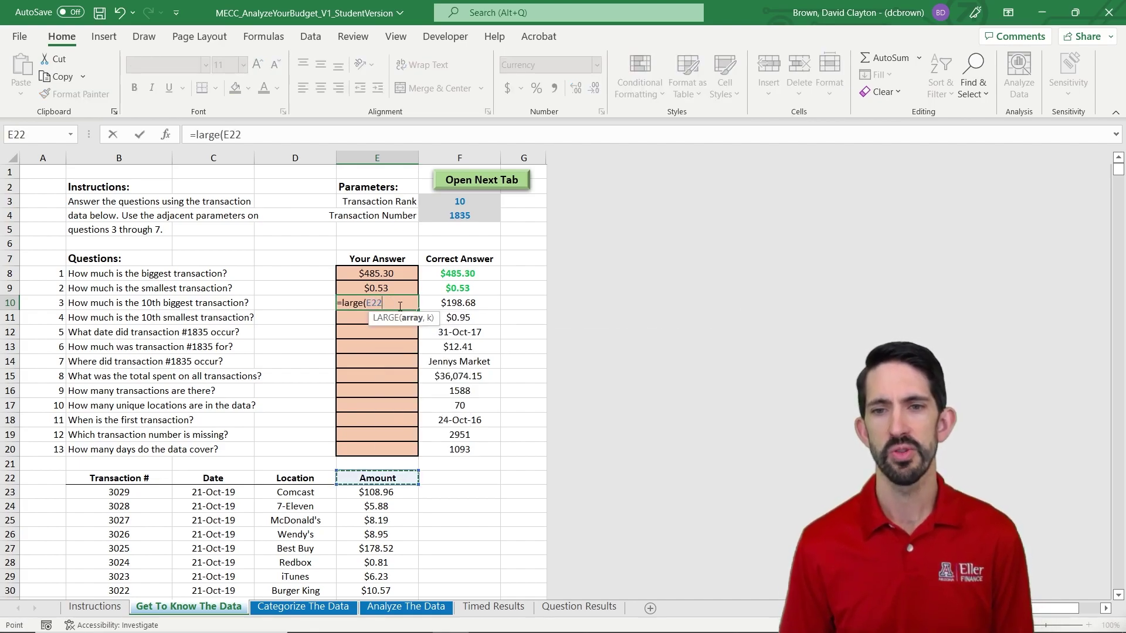
pyautogui.hotkey('ctrl', 'shift', 'Up')
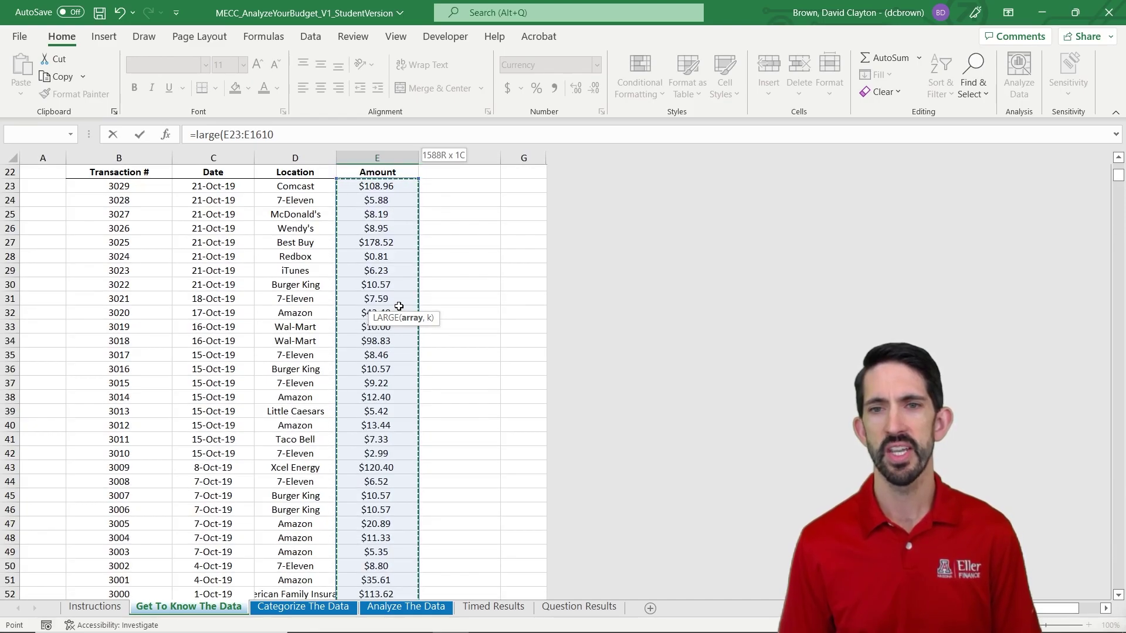
pyautogui.write(',')
pyautogui.press('Up')
pyautogui.press('Up')
pyautogui.press('Up')
pyautogui.press('Up')
pyautogui.press('Up')
pyautogui.press('Up')
pyautogui.press('Up')
pyautogui.press('Up')
pyautogui.press('Right')
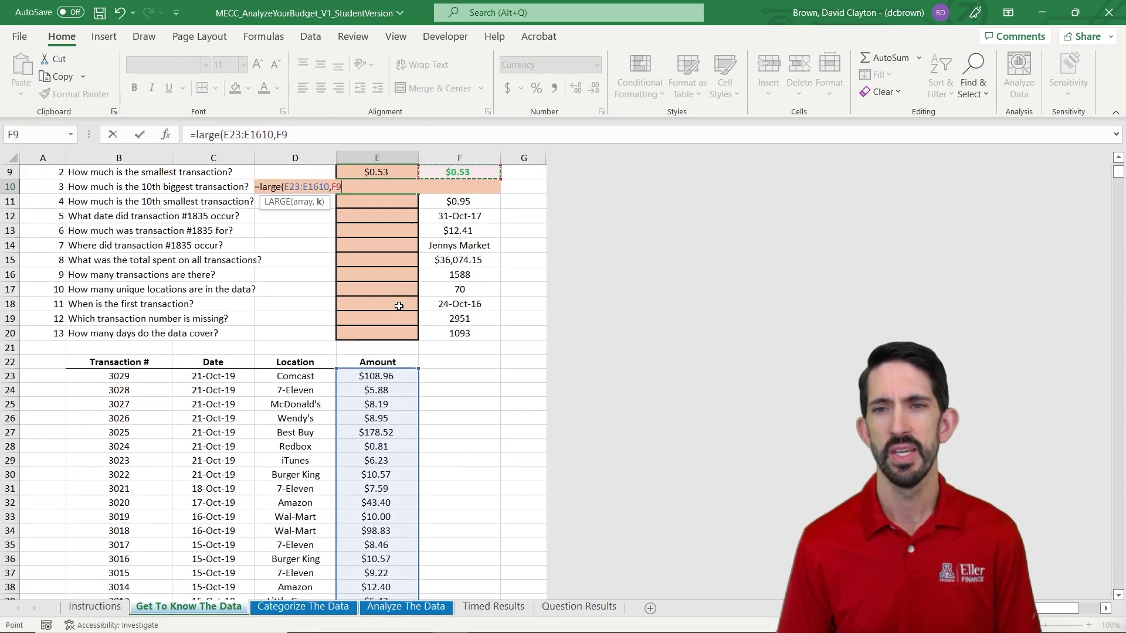
pyautogui.press('Down')
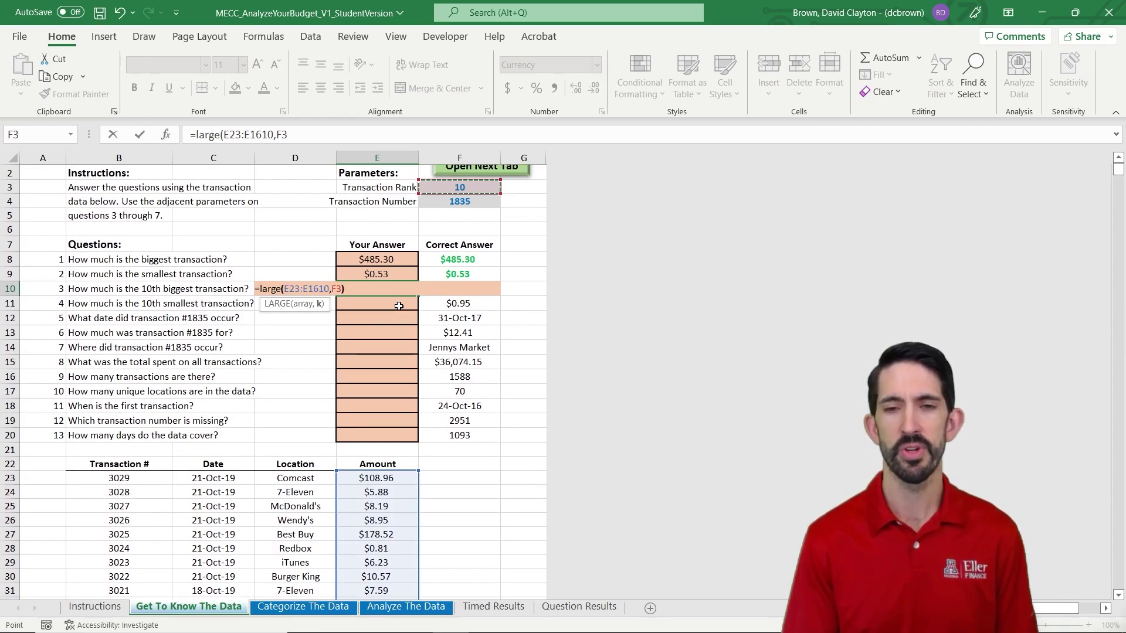
pyautogui.hotkey('ctrl', 'Return')
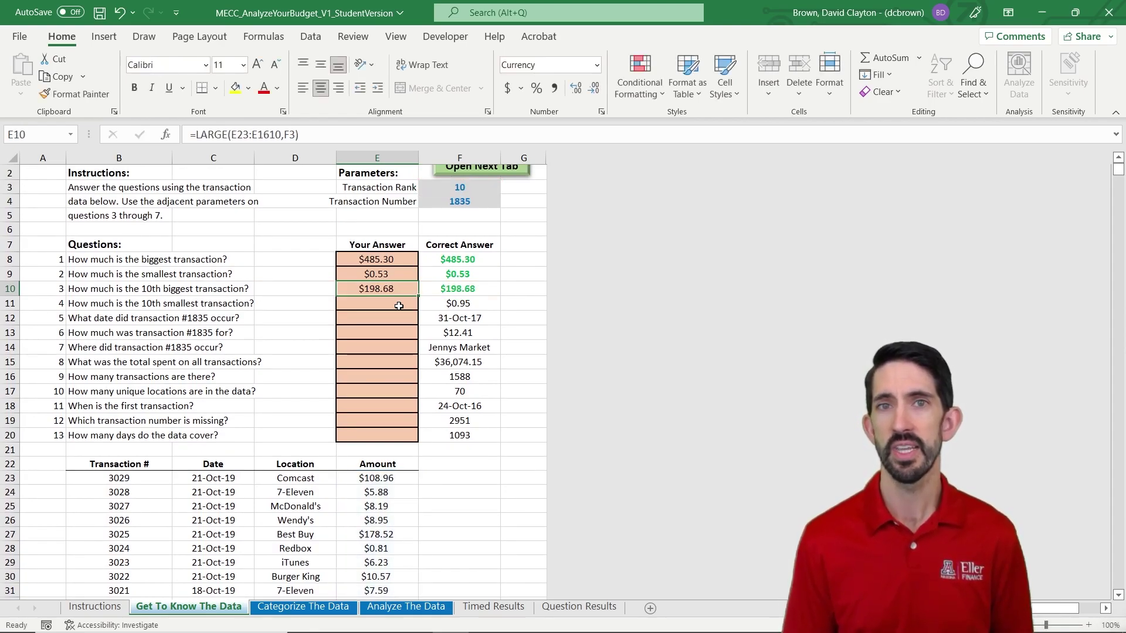
pyautogui.click(399, 306)
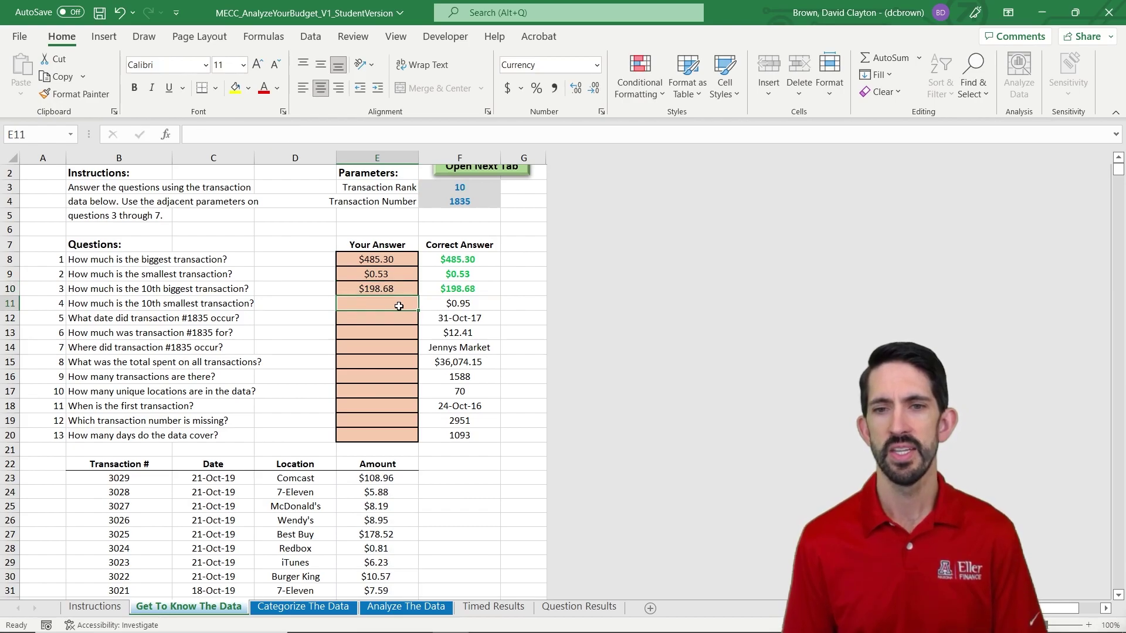
# Step: Enter =SMALL(E23:E1610,10) in E11 for the 10th smallest transaction
pyautogui.write('=small(')
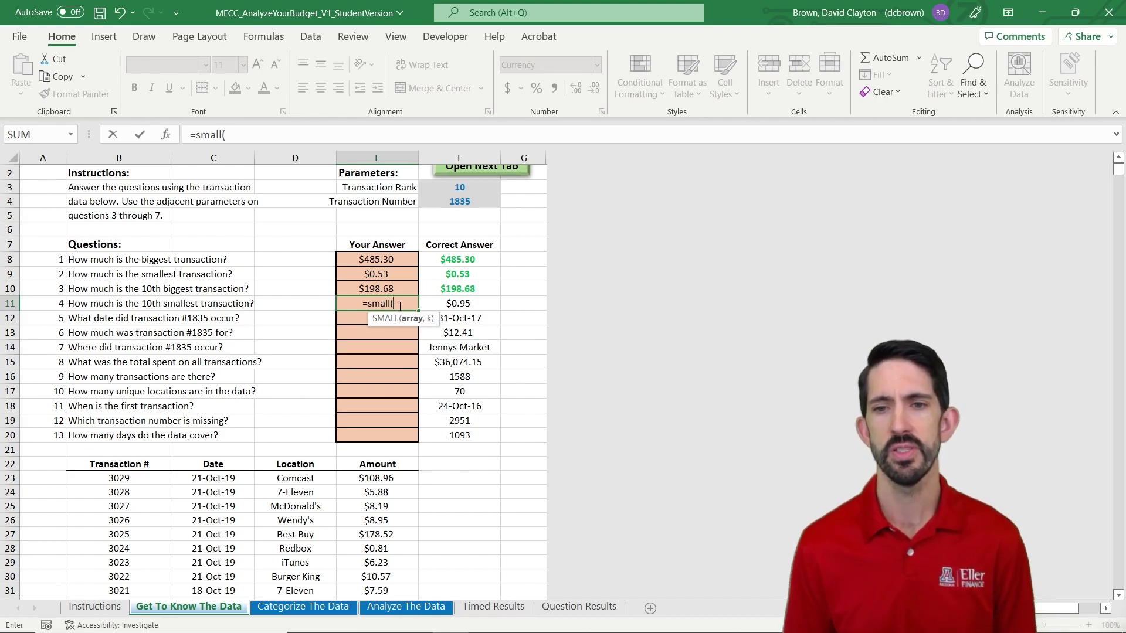
pyautogui.hotkey('ctrl', 'Down')
pyautogui.press('Down')
pyautogui.hotkey('ctrl', 'shift', 'Down')
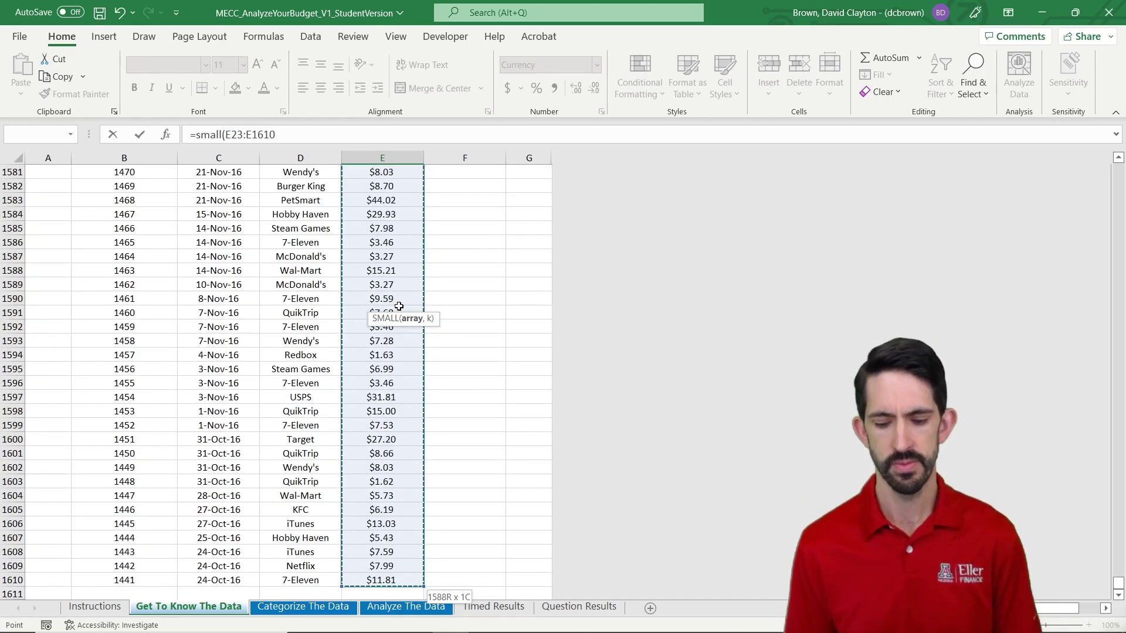
pyautogui.write(',10')
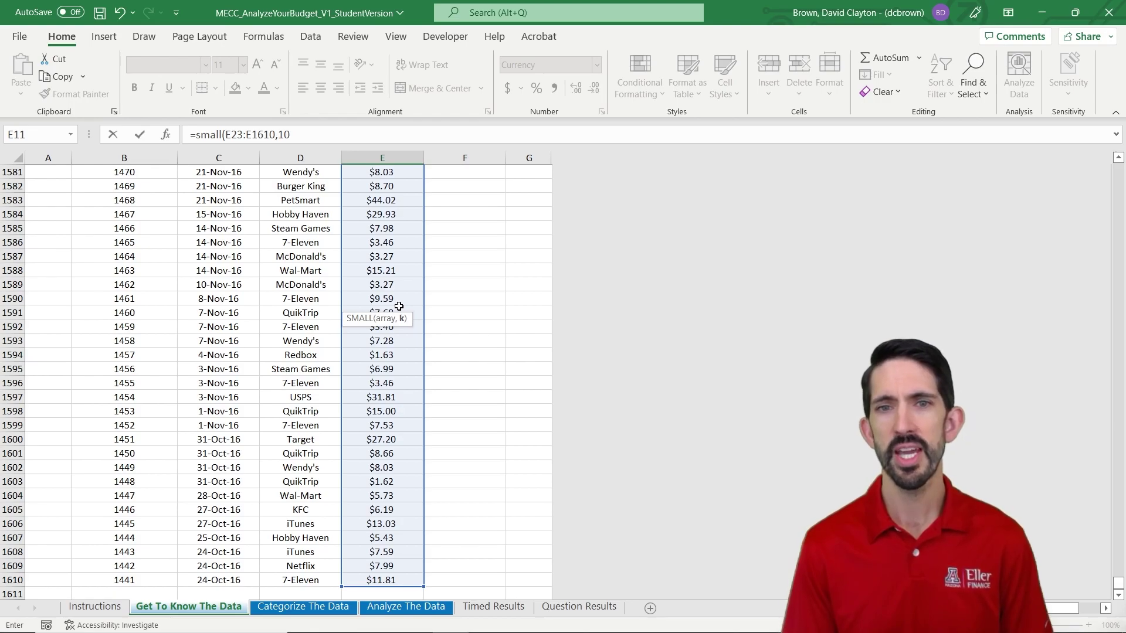
pyautogui.press('Return')
pyautogui.press('Up')
pyautogui.press('Up')
pyautogui.press('Up')
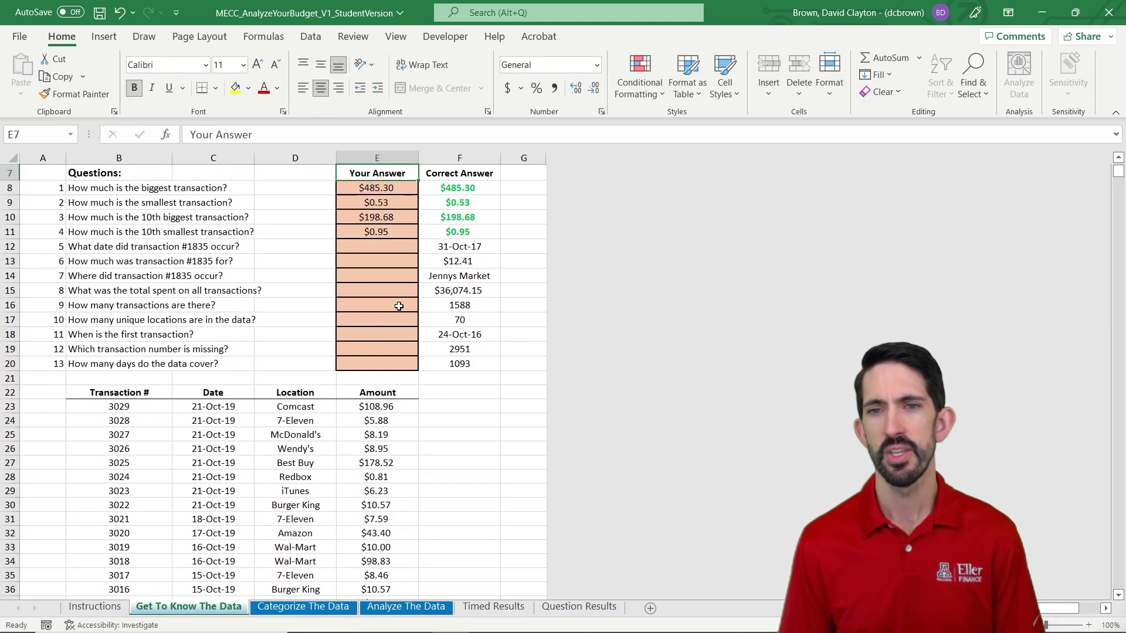
pyautogui.press('Up')
pyautogui.press('Up')
pyautogui.press('Up')
pyautogui.press('Up')
pyautogui.press('Up')
pyautogui.press('Up')
pyautogui.press('Down')
pyautogui.press('Down')
pyautogui.press('Down')
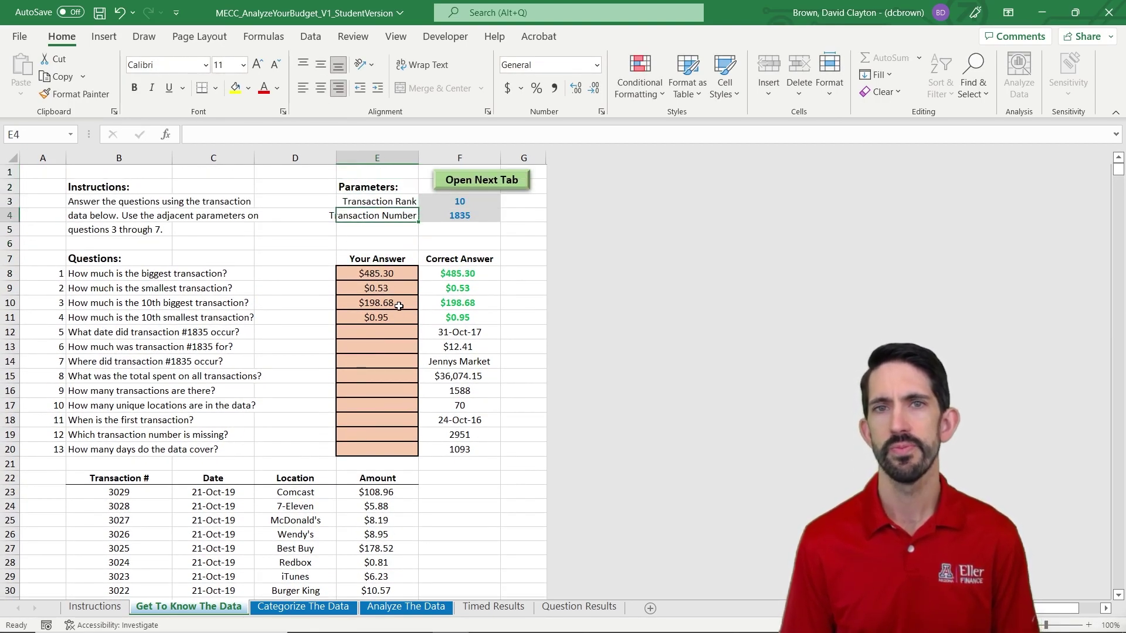
pyautogui.press('Down')
pyautogui.press('Down')
pyautogui.press('Down')
pyautogui.press('Down')
pyautogui.press('Down')
pyautogui.press('Down')
pyautogui.press('Down')
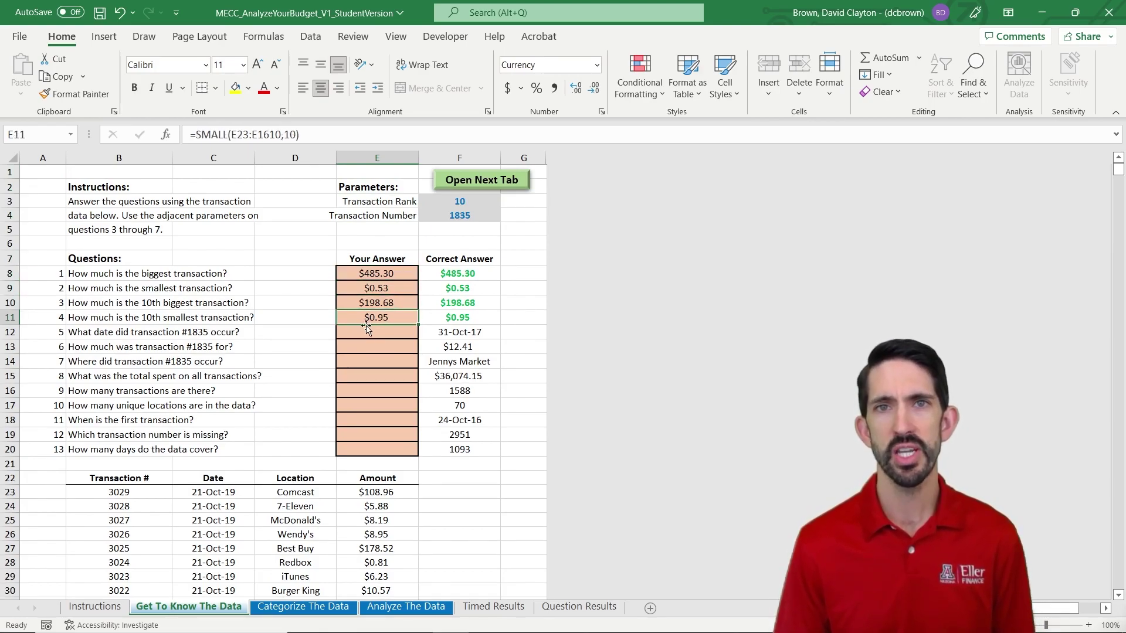
# Step: Replace the hard-coded 10 with the Transaction Rank cell F3, giving $0.95
pyautogui.press('F2')
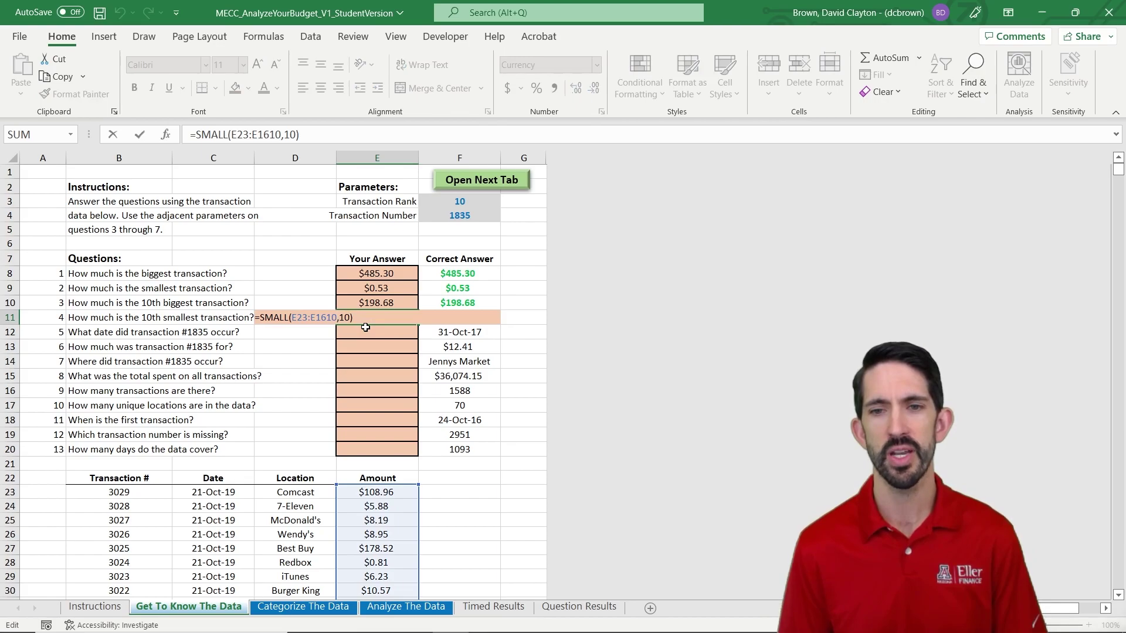
pyautogui.press('Left')
pyautogui.press('BackSpace')
pyautogui.press('BackSpace')
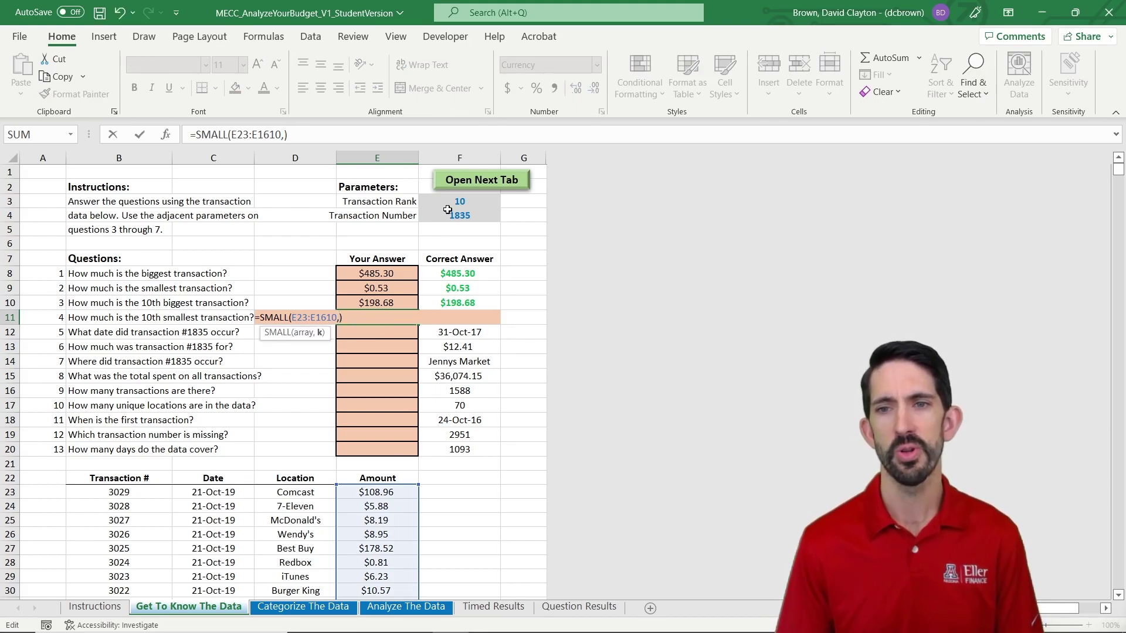
pyautogui.click(449, 206)
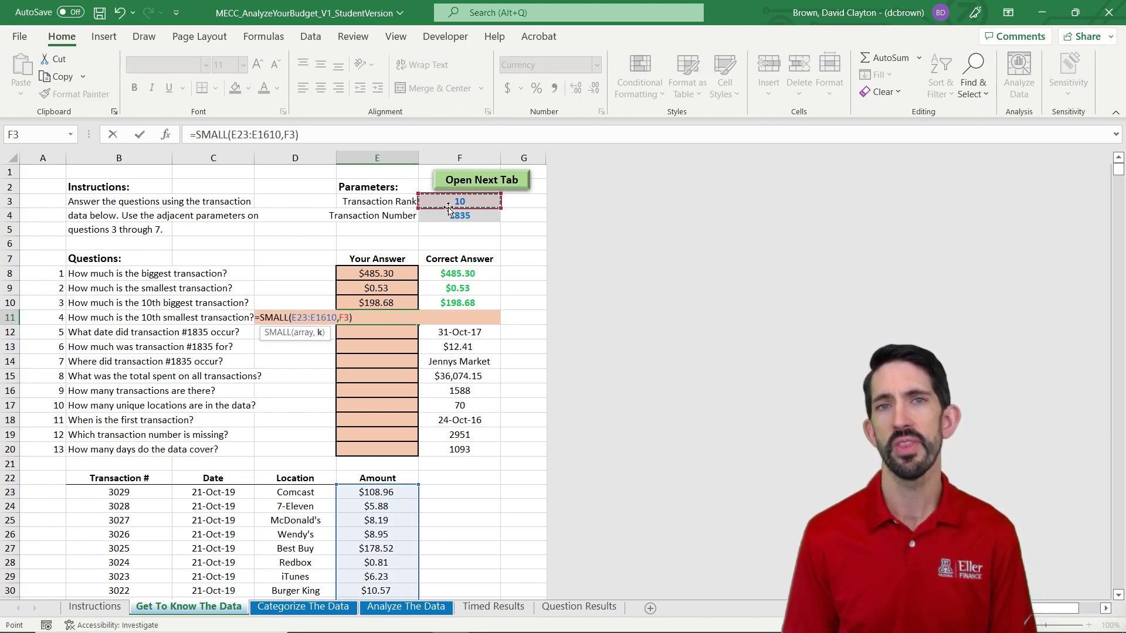
pyautogui.hotkey('ctrl', 'Return')
pyautogui.press('Up')
pyautogui.press('Down')
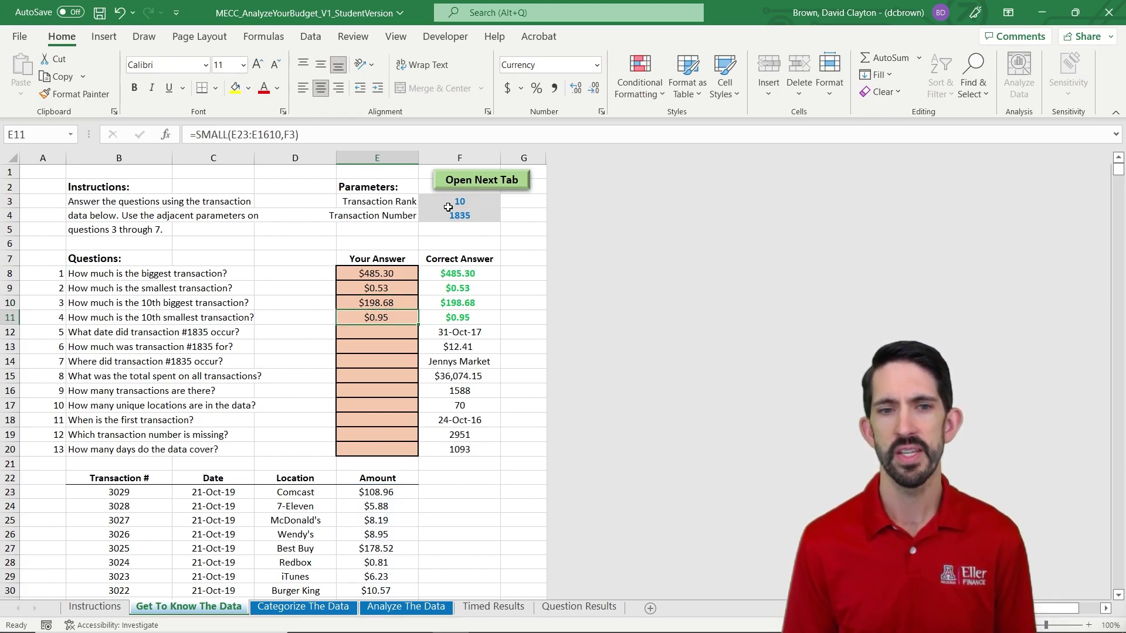
pyautogui.press('Down')
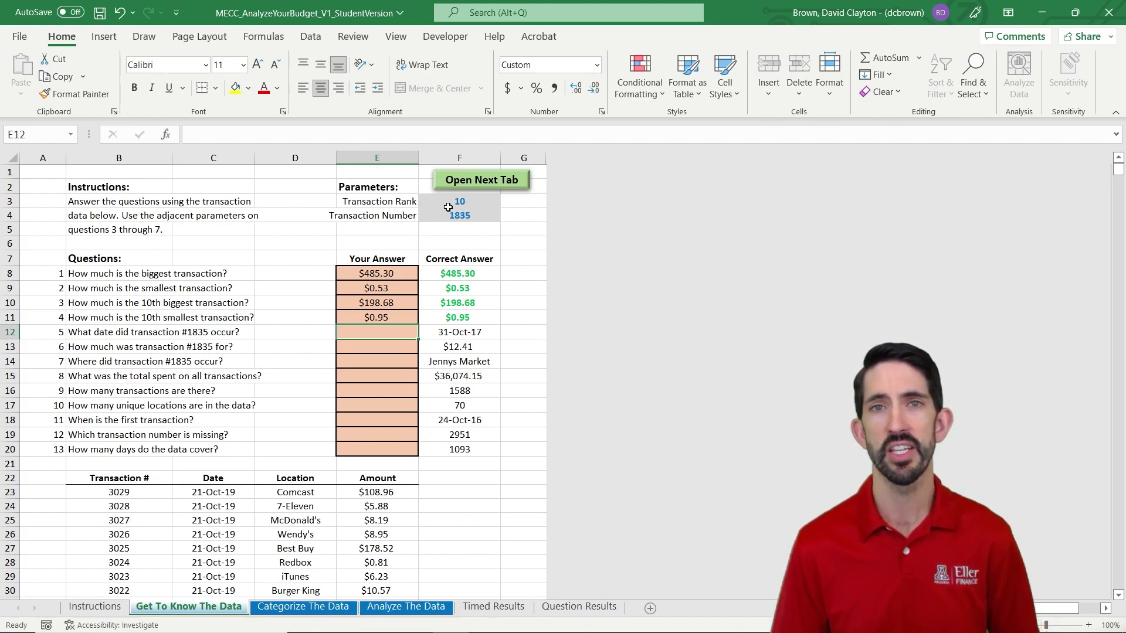
# Step: Start a VLOOKUP in E12 with absolute $F$4 (Transaction Number) as lookup value
pyautogui.write('=')
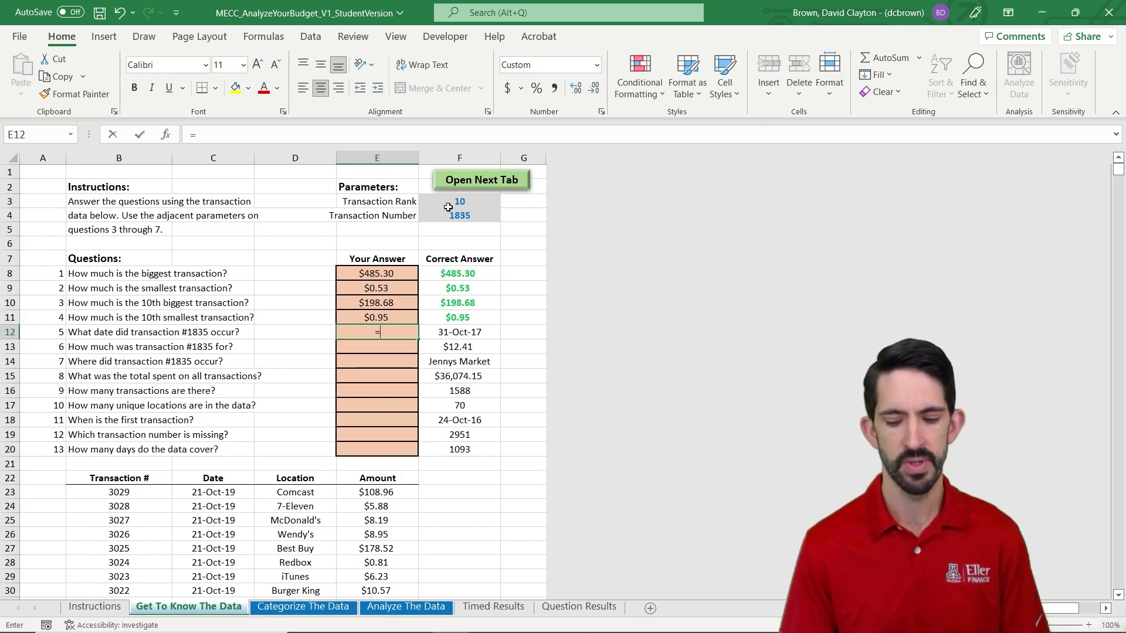
pyautogui.write('vlookup(')
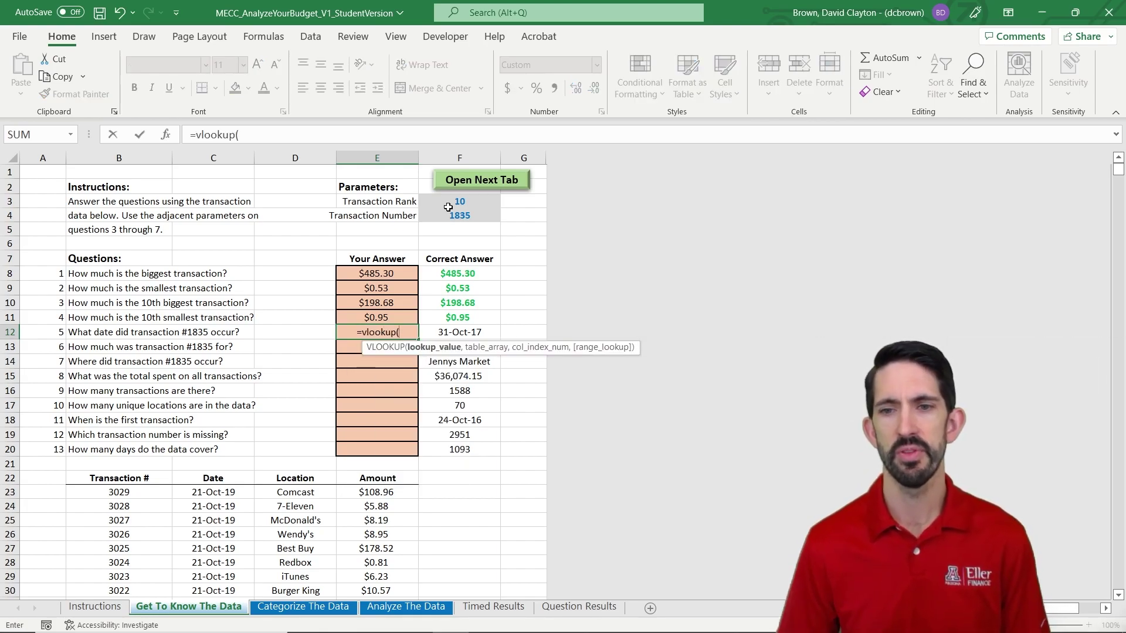
pyautogui.press('Right')
pyautogui.hotkey('ctrl', 'Up')
pyautogui.hotkey('ctrl', 'Up')
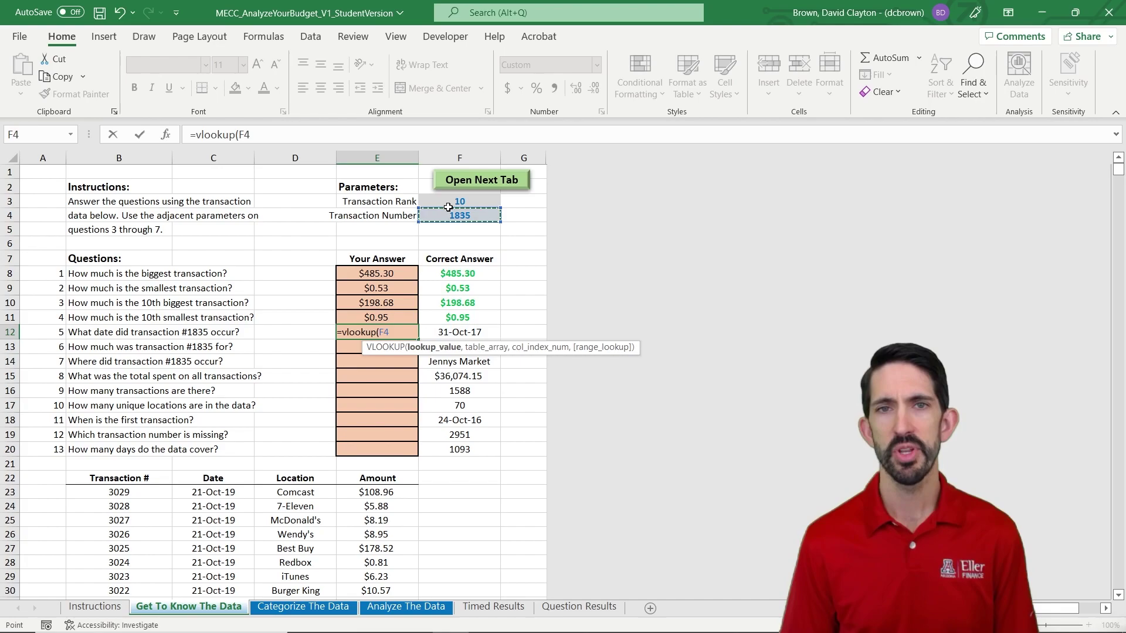
pyautogui.press('F4')
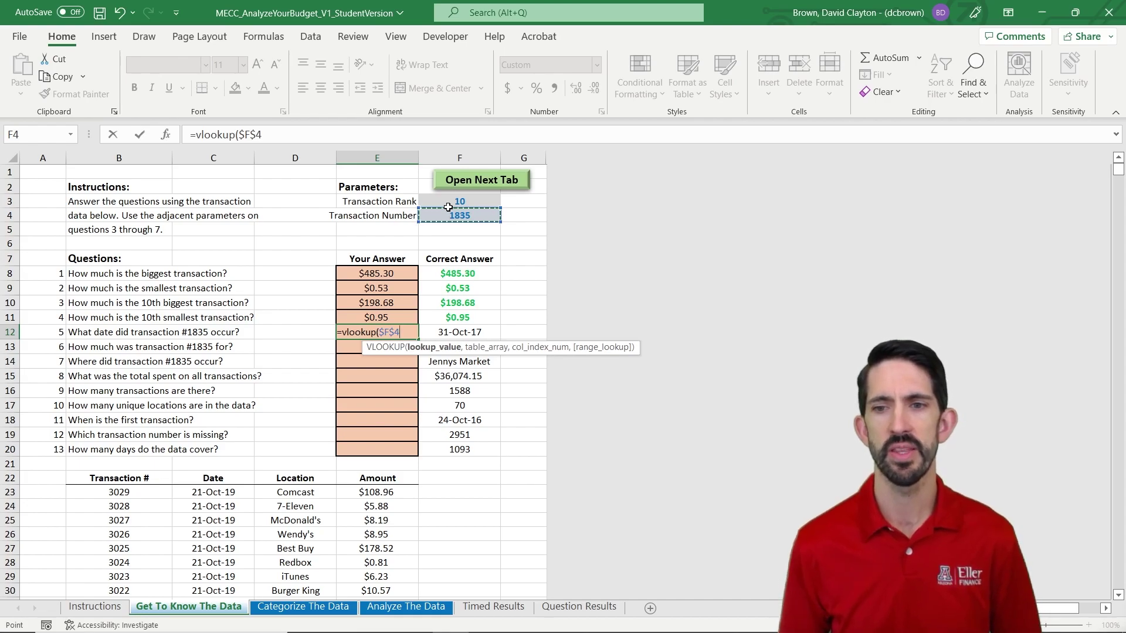
pyautogui.write(',')
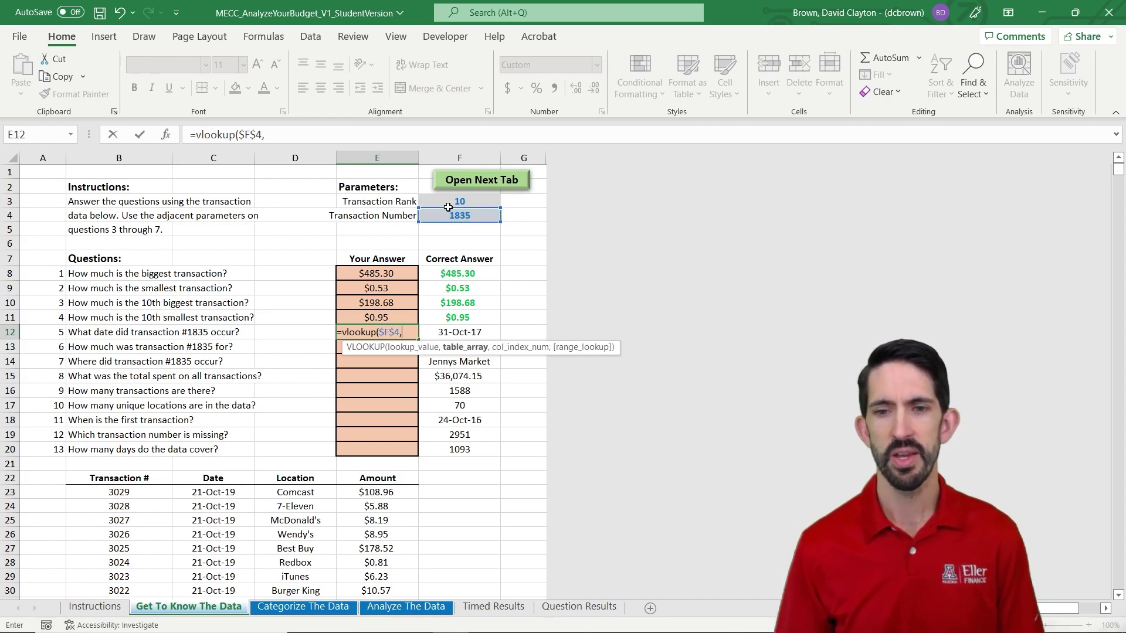
# Step: Complete it with table $B$23:$E$1610, column 2, exact match, returning 31-Oct-17
pyautogui.click(160, 487)
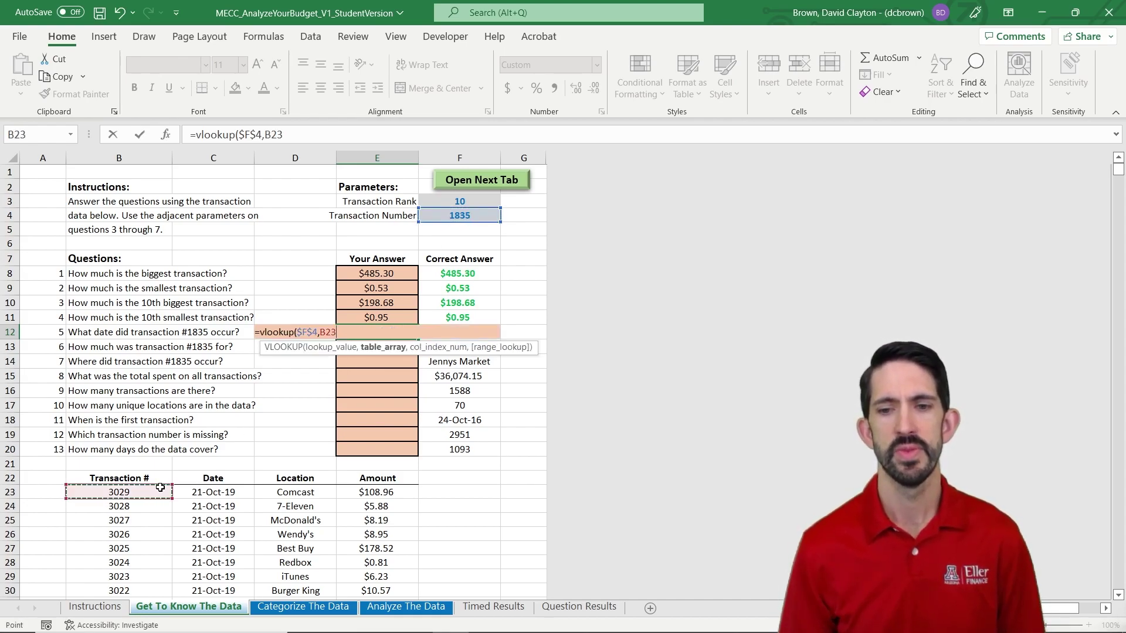
pyautogui.hotkey('ctrl', 'shift', 'Right')
pyautogui.hotkey('ctrl', 'shift', 'Down')
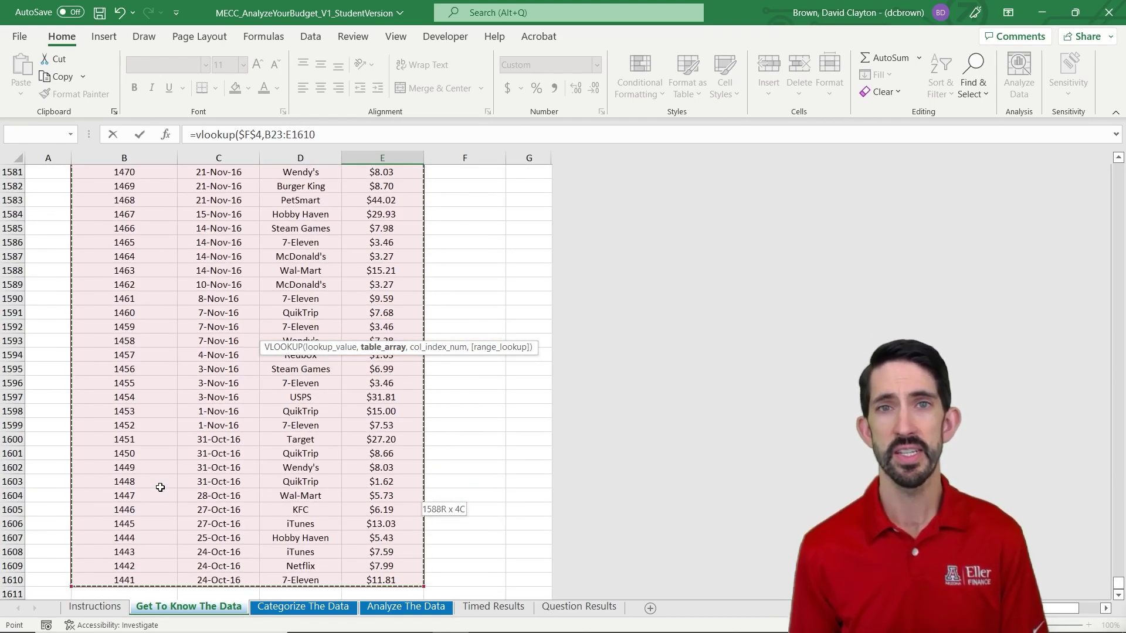
pyautogui.press('F4')
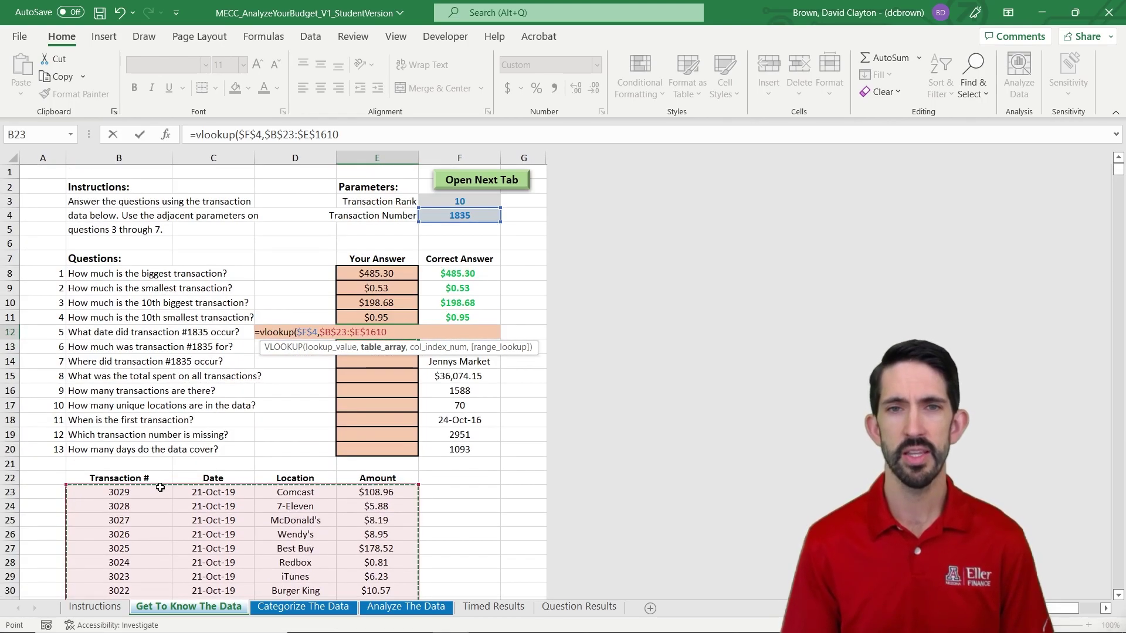
pyautogui.write(',')
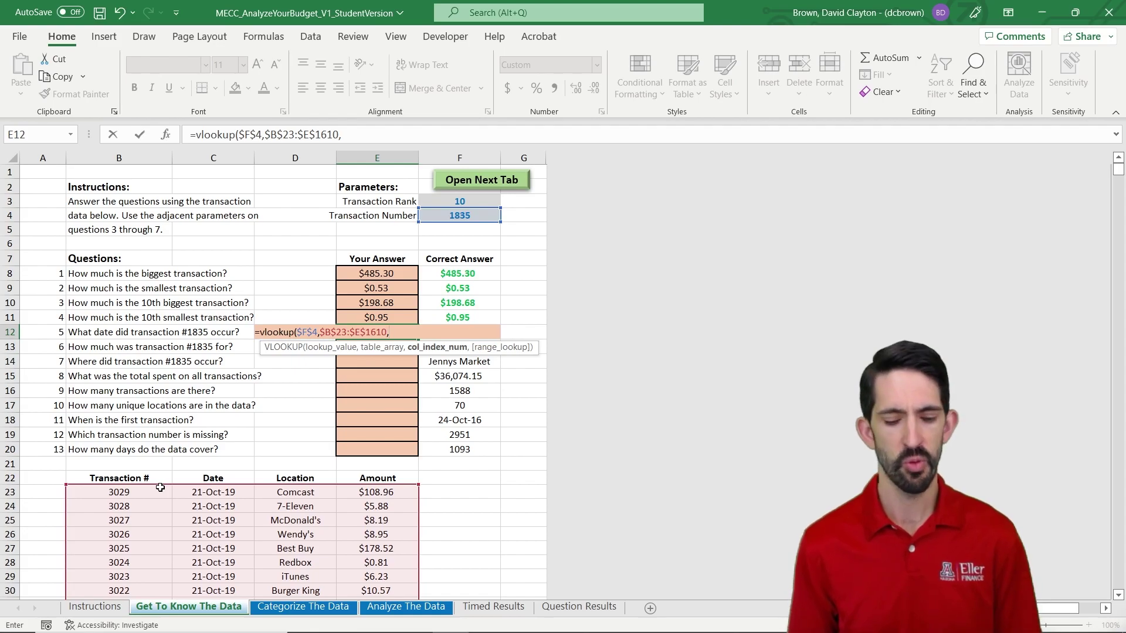
pyautogui.write('2')
pyautogui.write(',0')
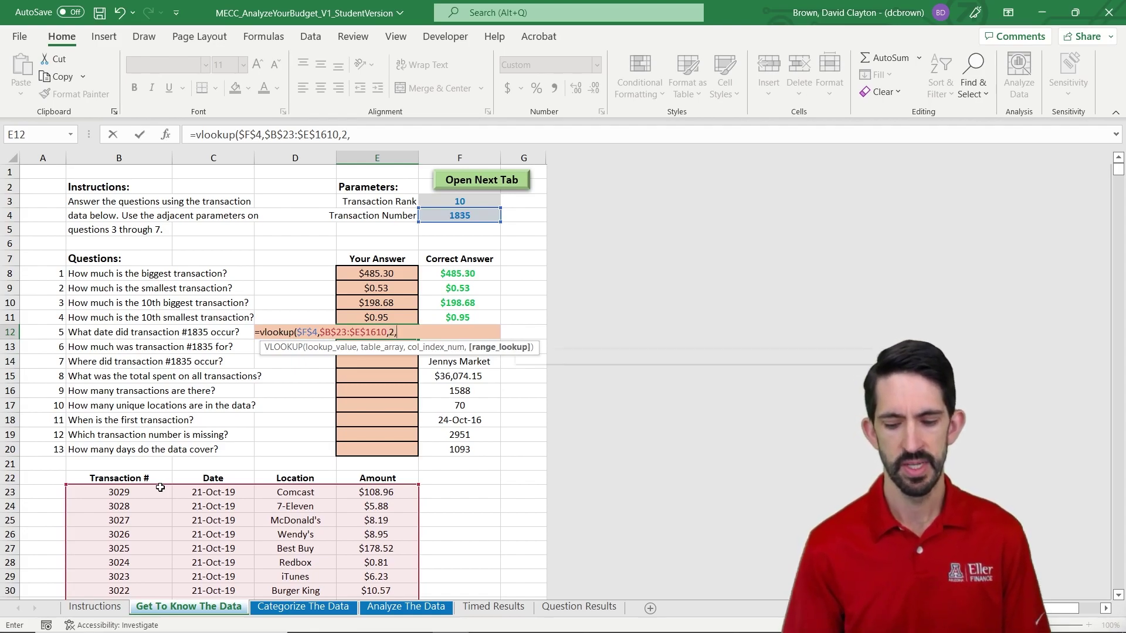
pyautogui.write(')')
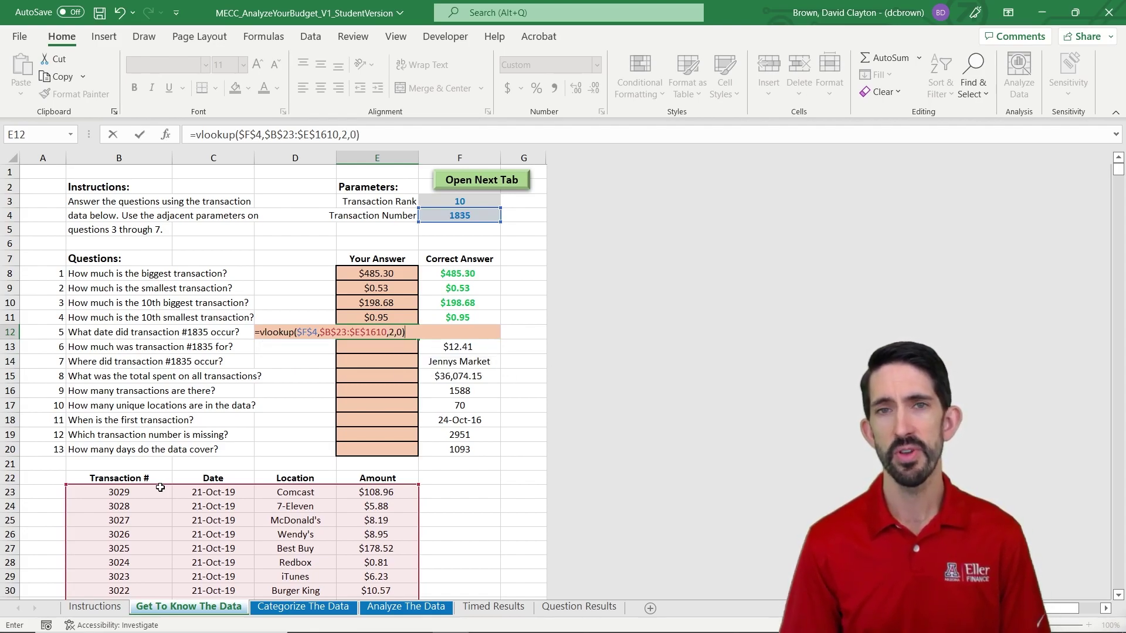
pyautogui.hotkey('ctrl', 'Return')
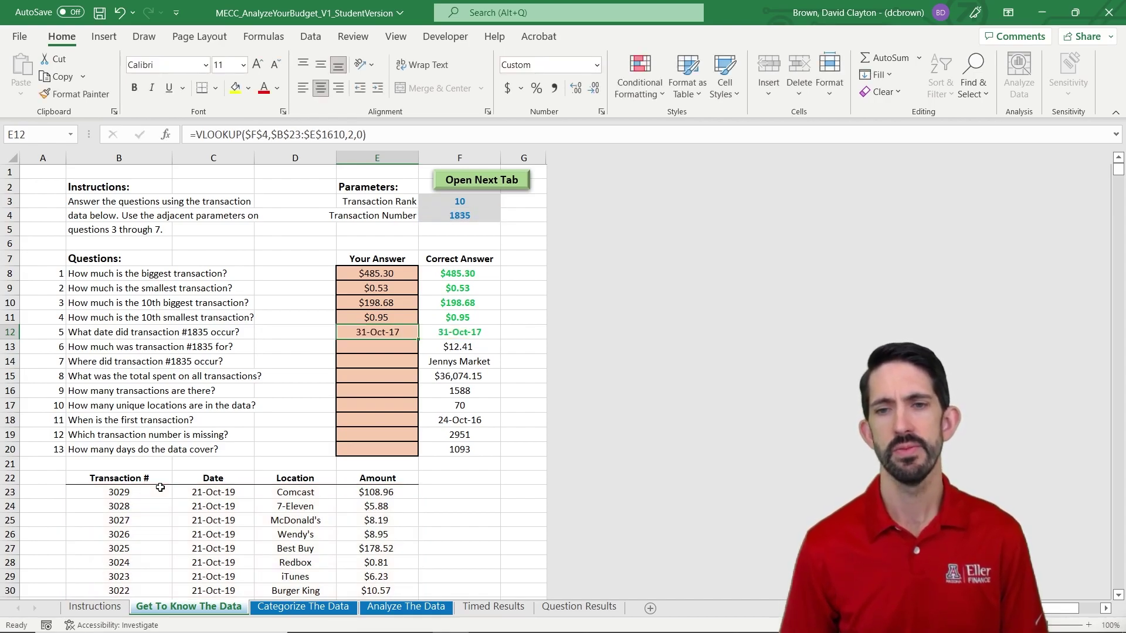
pyautogui.press('Up')
pyautogui.press('Down')
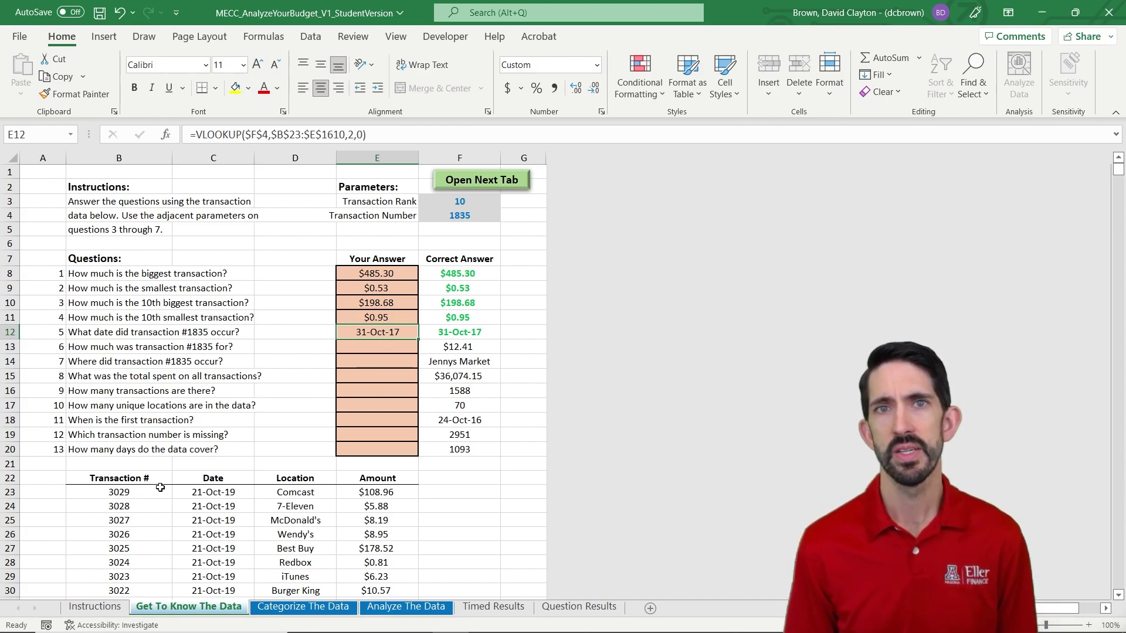
# Step: Paste the E12 lookup formula as formulas only into E13 and E14
pyautogui.hotkey('ctrl', 'c')
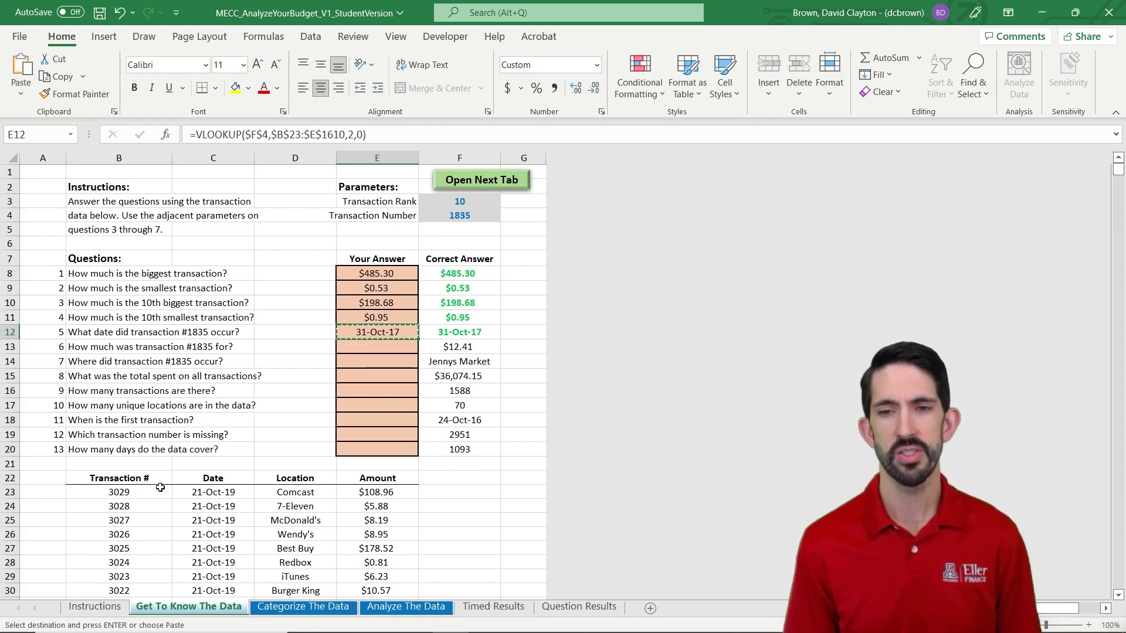
pyautogui.hotkey('shift', 'Down')
pyautogui.hotkey('shift', 'Down')
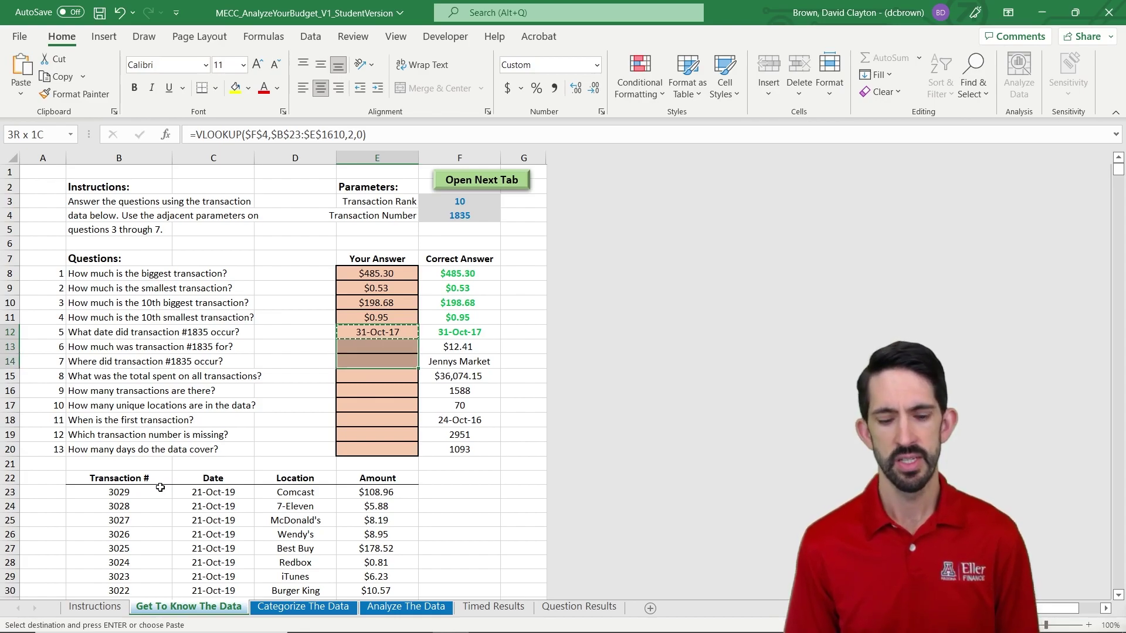
pyautogui.hotkey('ctrl', 'alt', 'v')
pyautogui.press('f')
pyautogui.press('Return')
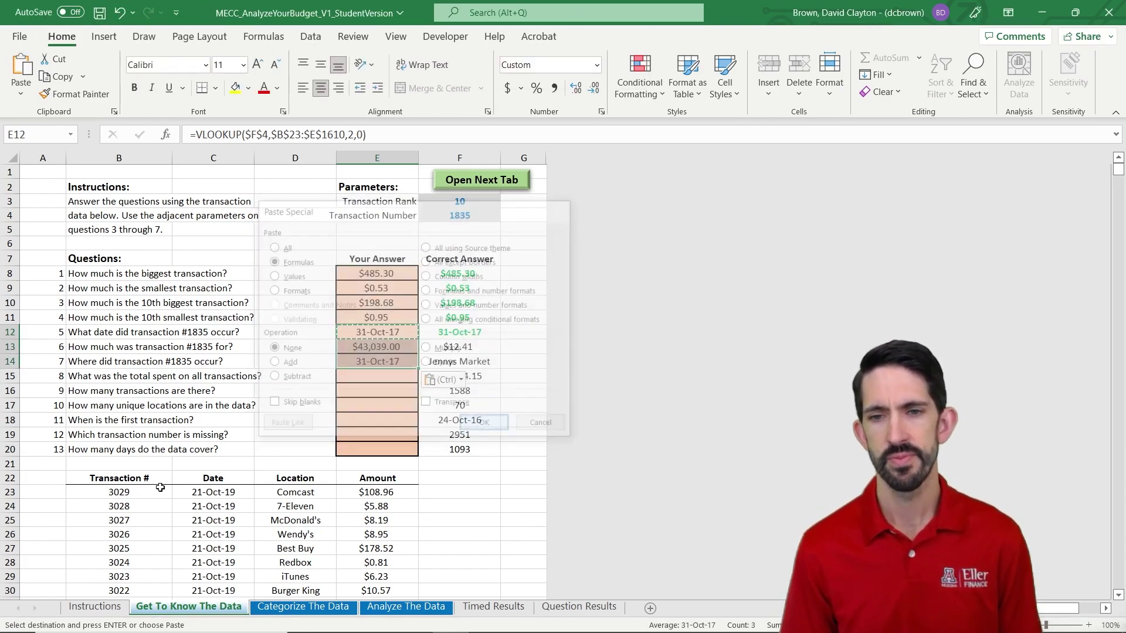
pyautogui.press('Down')
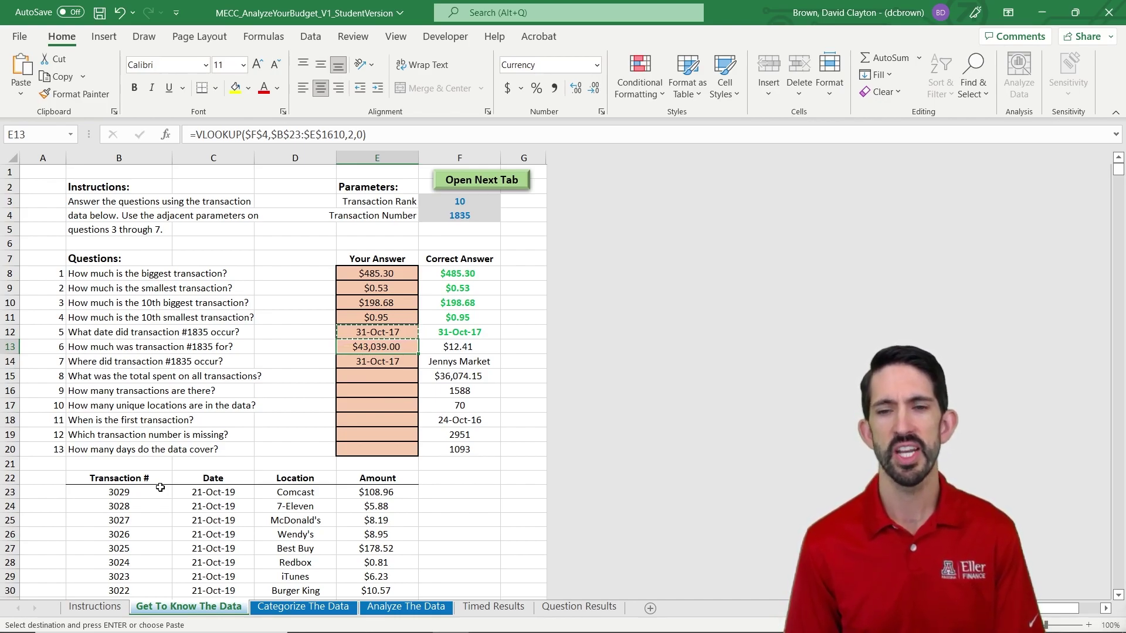
# Step: Change E13's column index from 2 to 4 so it returns the amount $12.41
pyautogui.press('F2')
pyautogui.press('Left')
pyautogui.press('Left')
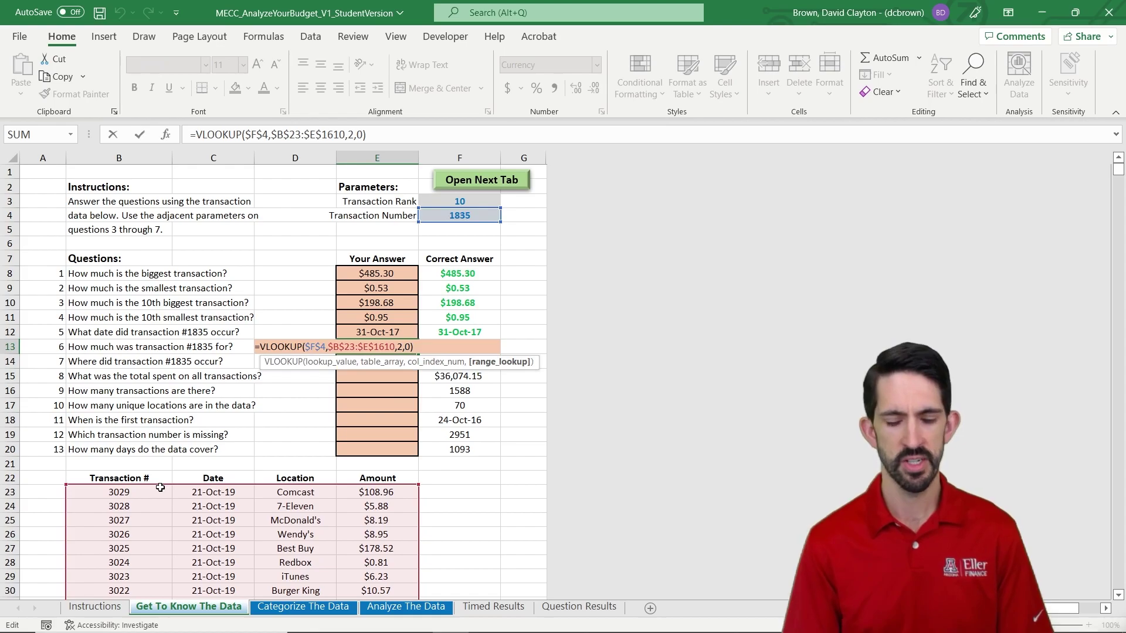
pyautogui.press('Left')
pyautogui.press('BackSpace')
pyautogui.write('4')
pyautogui.hotkey('ctrl', 'Return')
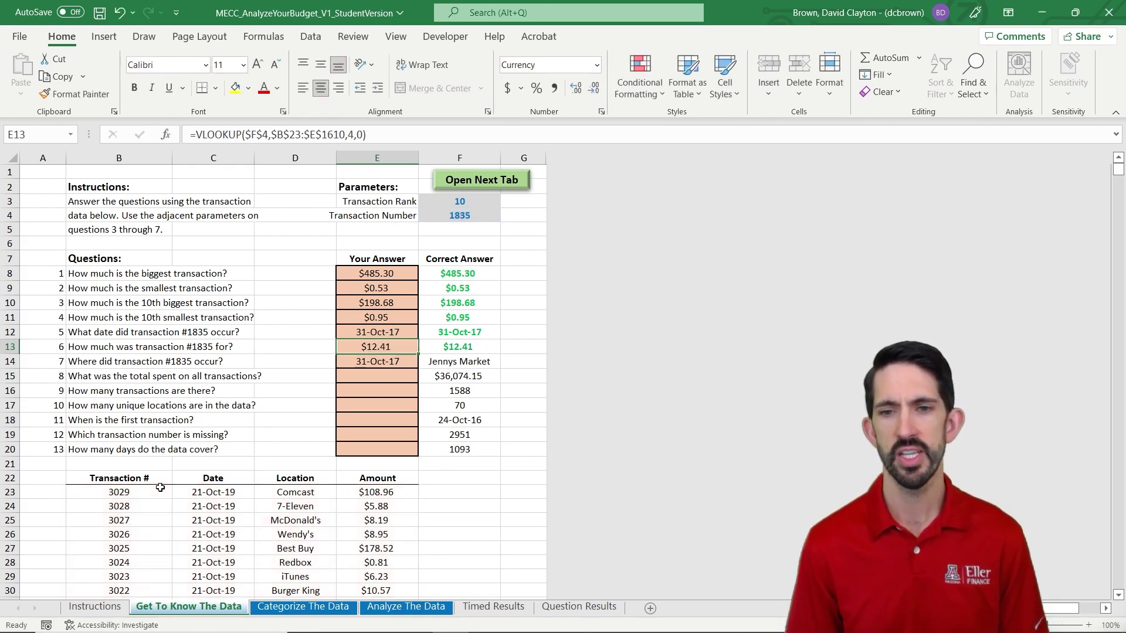
pyautogui.press('F2')
pyautogui.press('Escape')
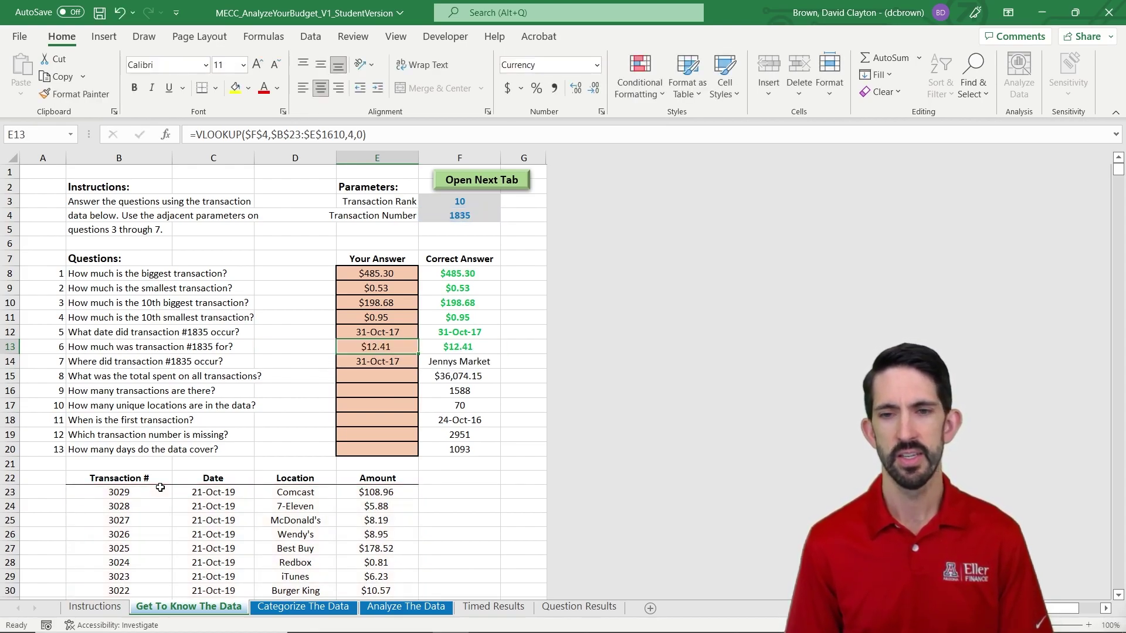
# Step: Change E14's column index from 2 to 3 so it returns Jennys Market
pyautogui.press('Down')
pyautogui.press('F2')
pyautogui.press('Left')
pyautogui.press('Left')
pyautogui.press('Left')
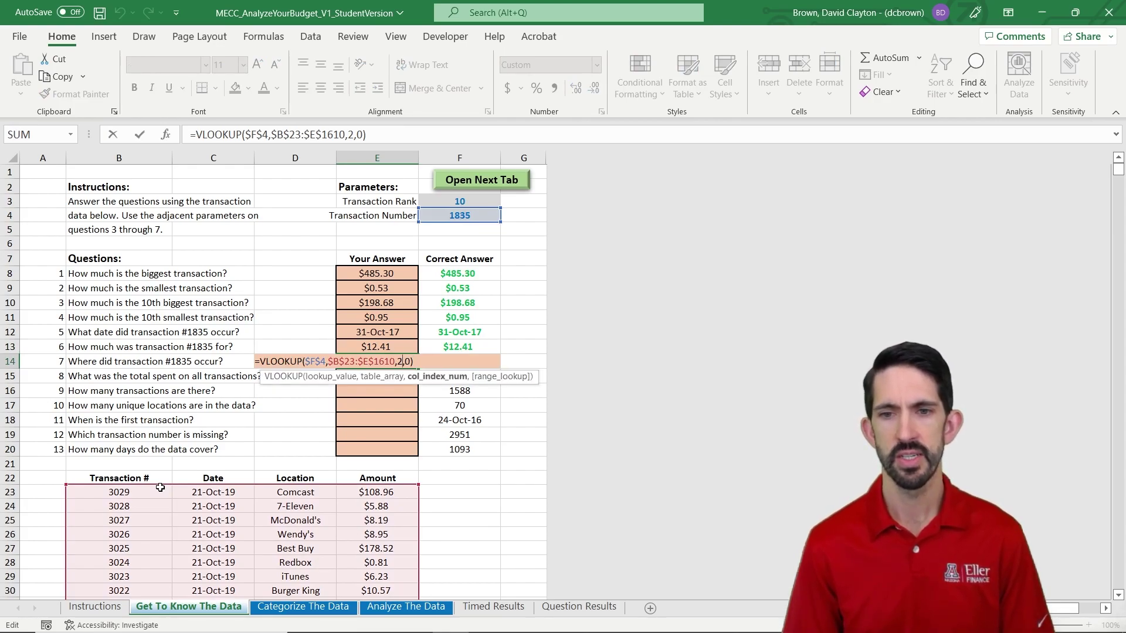
pyautogui.press('BackSpace')
pyautogui.write('3')
pyautogui.hotkey('ctrl', 'Return')
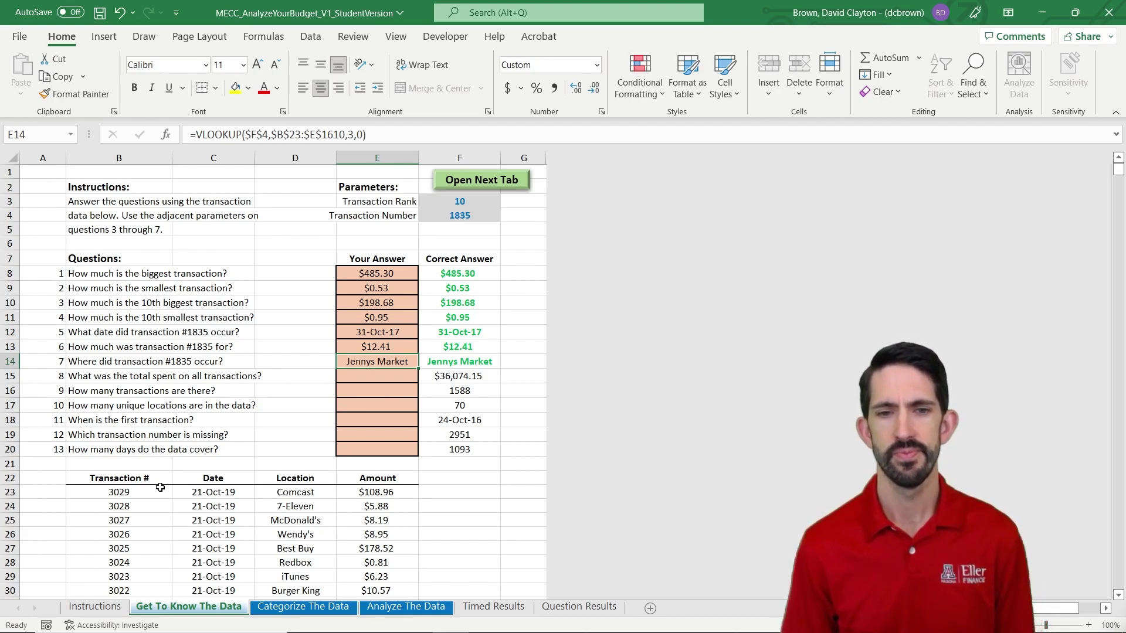
# Step: Enter =SUM(E23:E1610) in E15 for total spending of $36,074.15
pyautogui.press('Down')
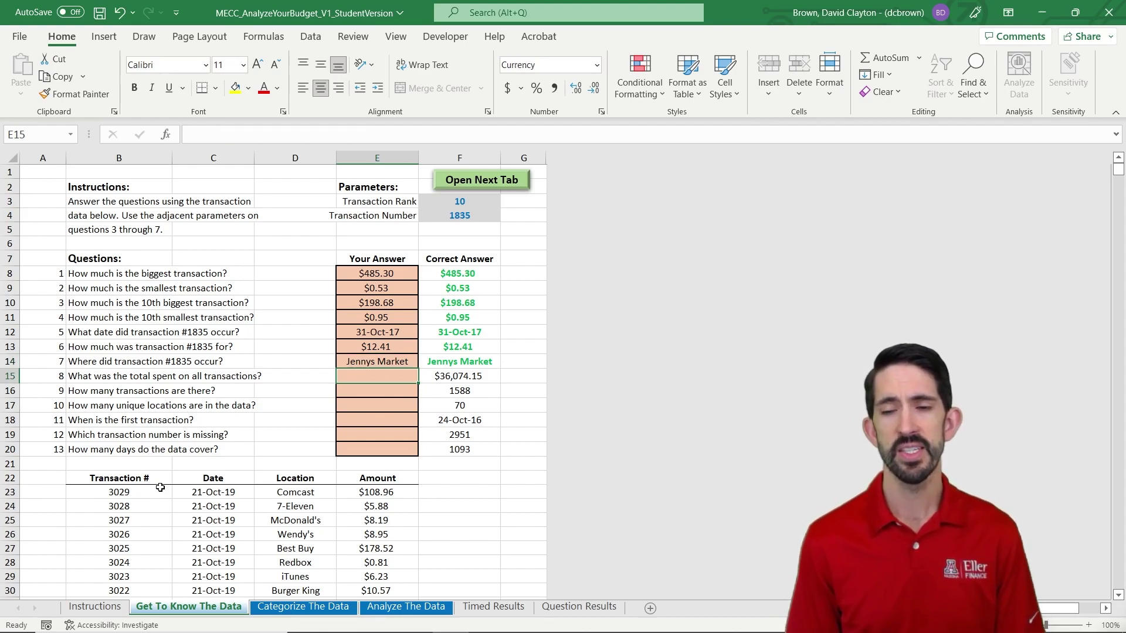
pyautogui.write('=sum(')
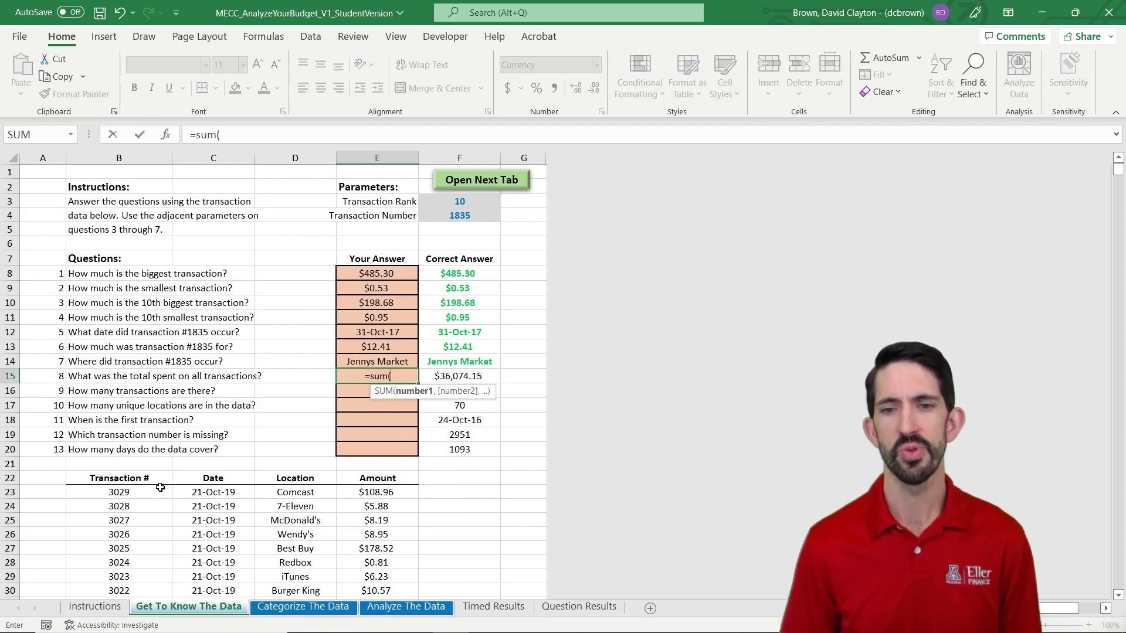
pyautogui.hotkey('ctrl', 'Down')
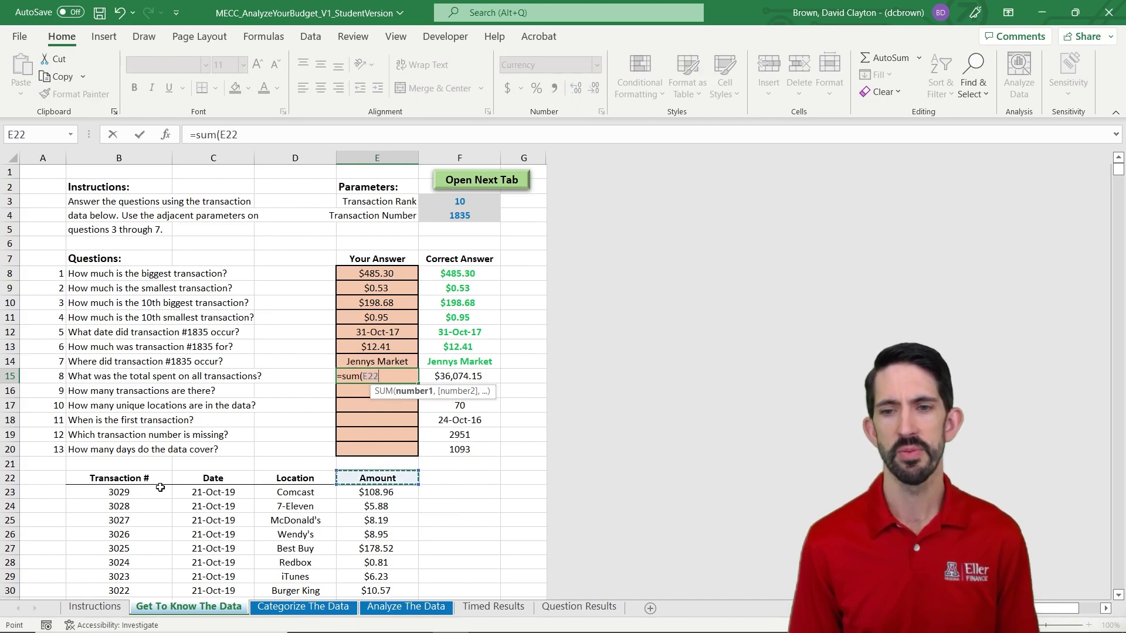
pyautogui.press('Down')
pyautogui.hotkey('ctrl', 'shift', 'Down')
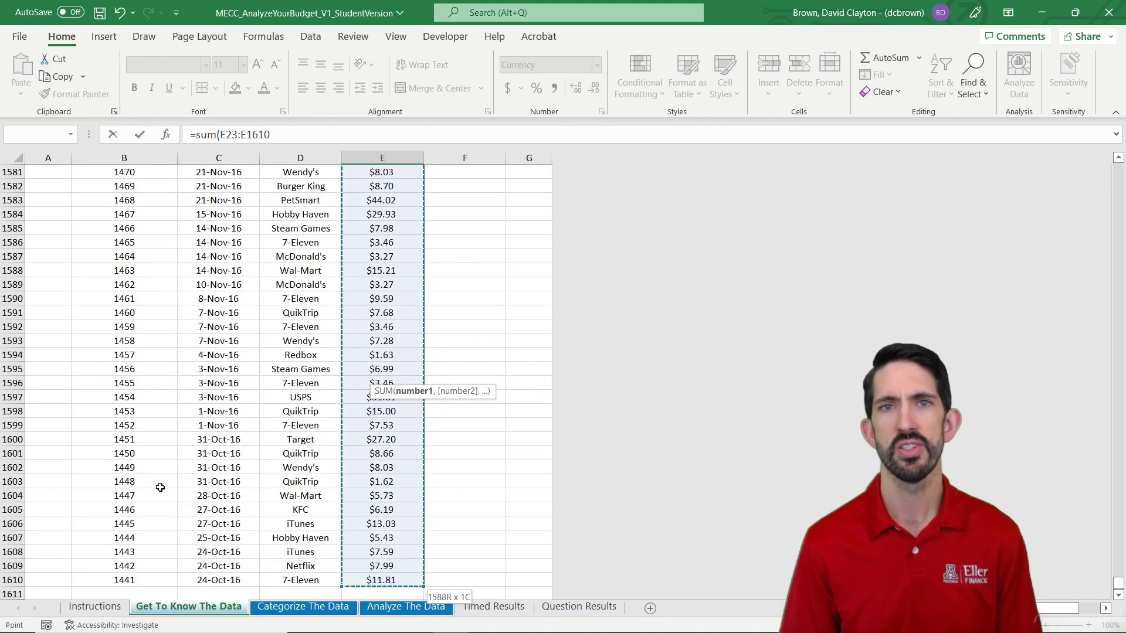
pyautogui.hotkey('ctrl', 'Return')
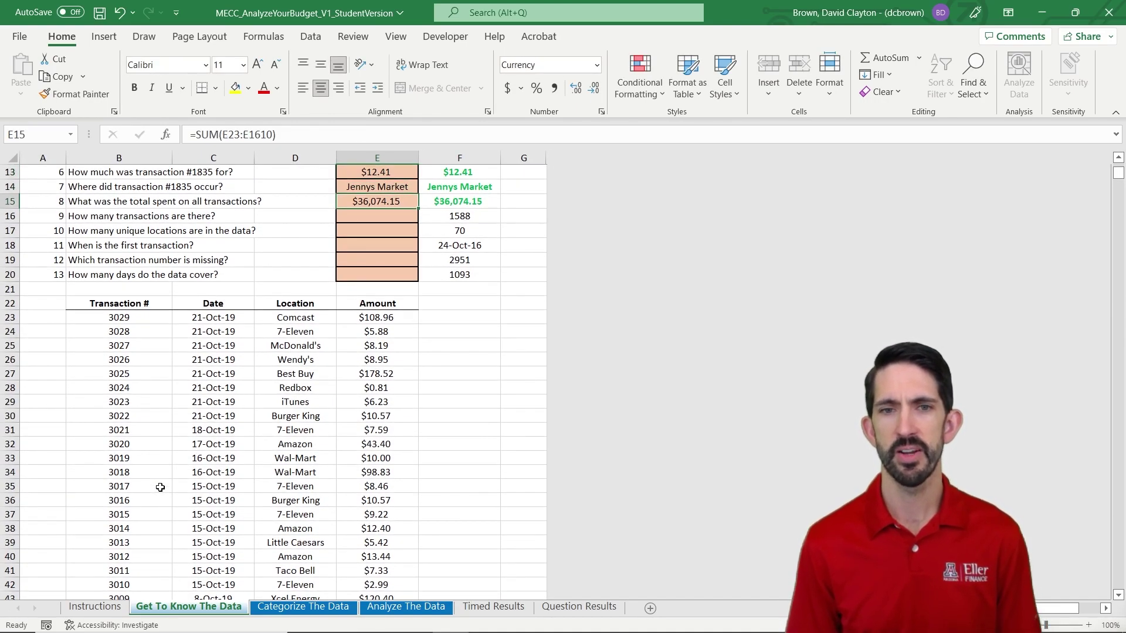
# Step: Enter =COUNT(E23:E1610) in E16, counting 1588 transactions
pyautogui.press('Down')
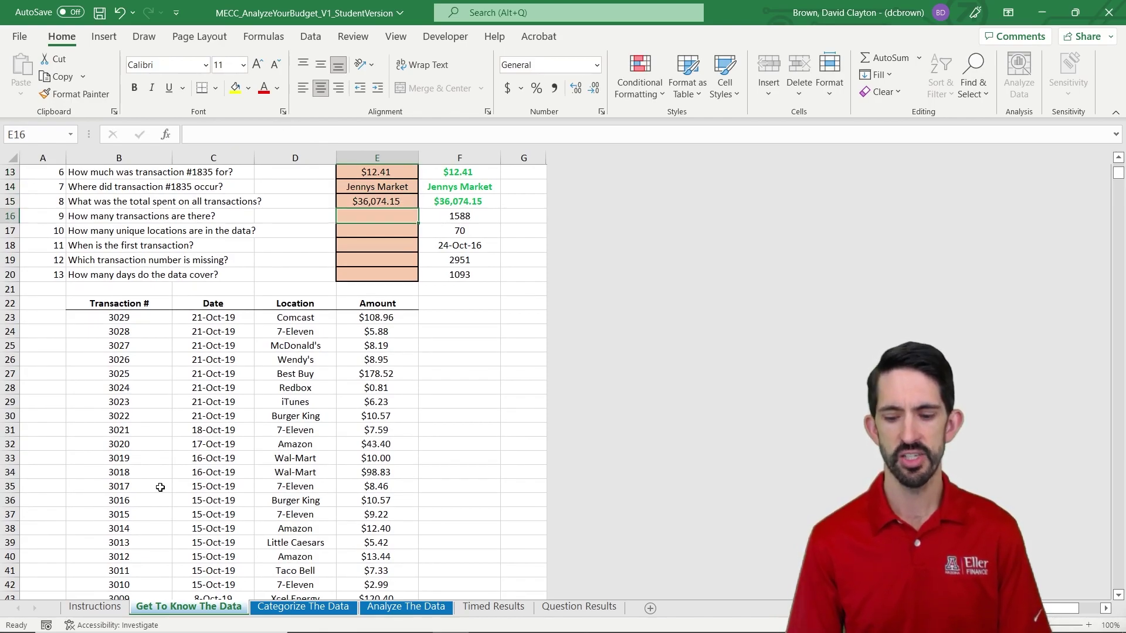
pyautogui.write('=count(')
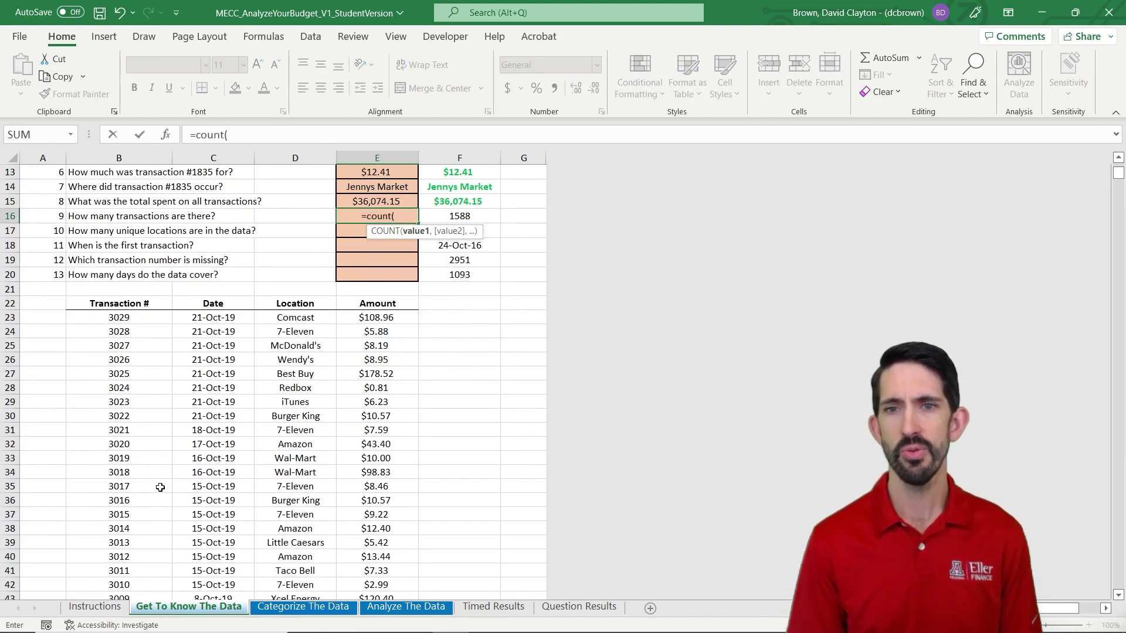
pyautogui.press('Down')
pyautogui.press('Down')
pyautogui.press('Down')
pyautogui.press('Down')
pyautogui.press('Down')
pyautogui.press('Down')
pyautogui.press('Down')
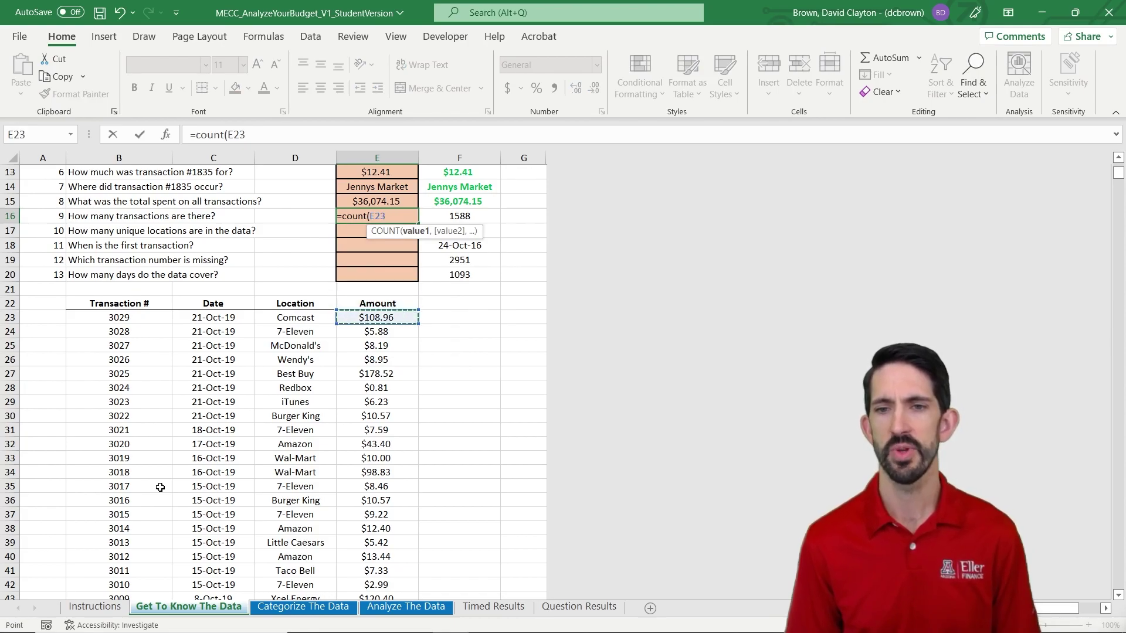
pyautogui.hotkey('ctrl', 'shift', 'Down')
pyautogui.press('Return')
pyautogui.press('Up')
pyautogui.press('Up')
pyautogui.press('Up')
pyautogui.press('Up')
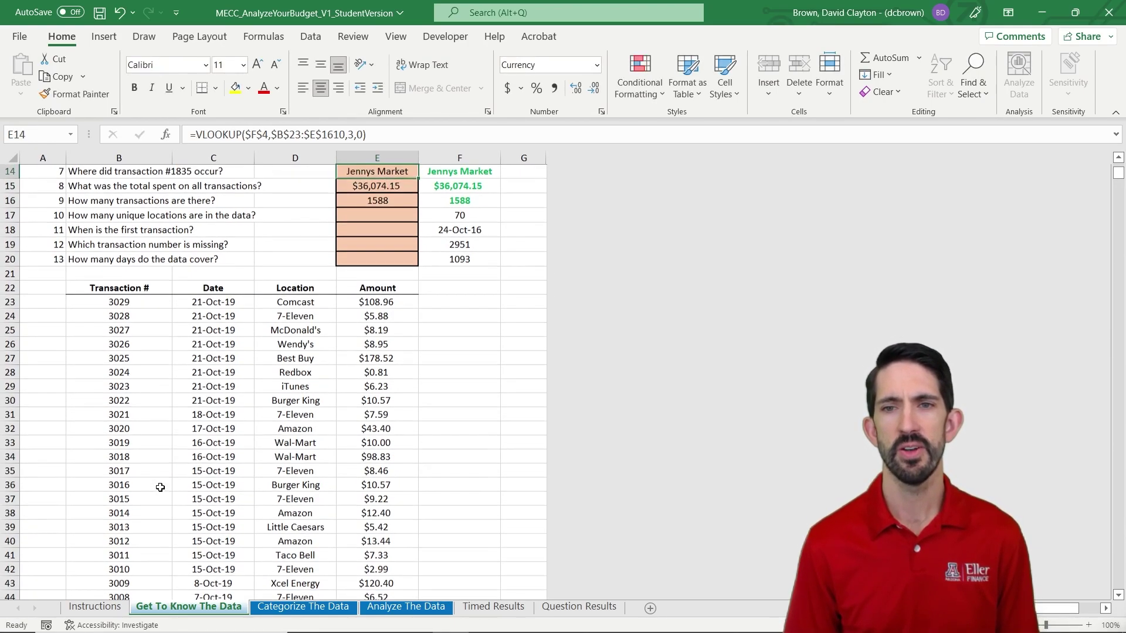
pyautogui.press('Down')
pyautogui.press('Down')
pyautogui.press('Down')
pyautogui.press('Down')
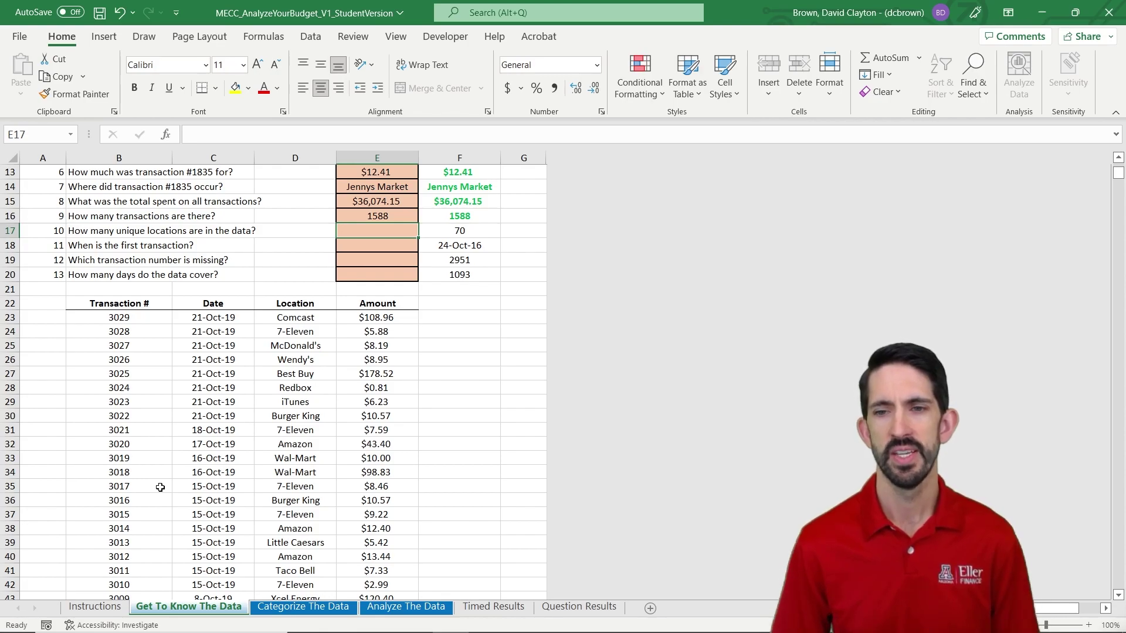
# Step: Enter =UNIQUE(D23:D1610) in helper cell F23 to list the distinct locations
pyautogui.press('Down')
pyautogui.press('Right')
pyautogui.press('Down')
pyautogui.press('Down')
pyautogui.press('Down')
pyautogui.press('Down')
pyautogui.press('Down')
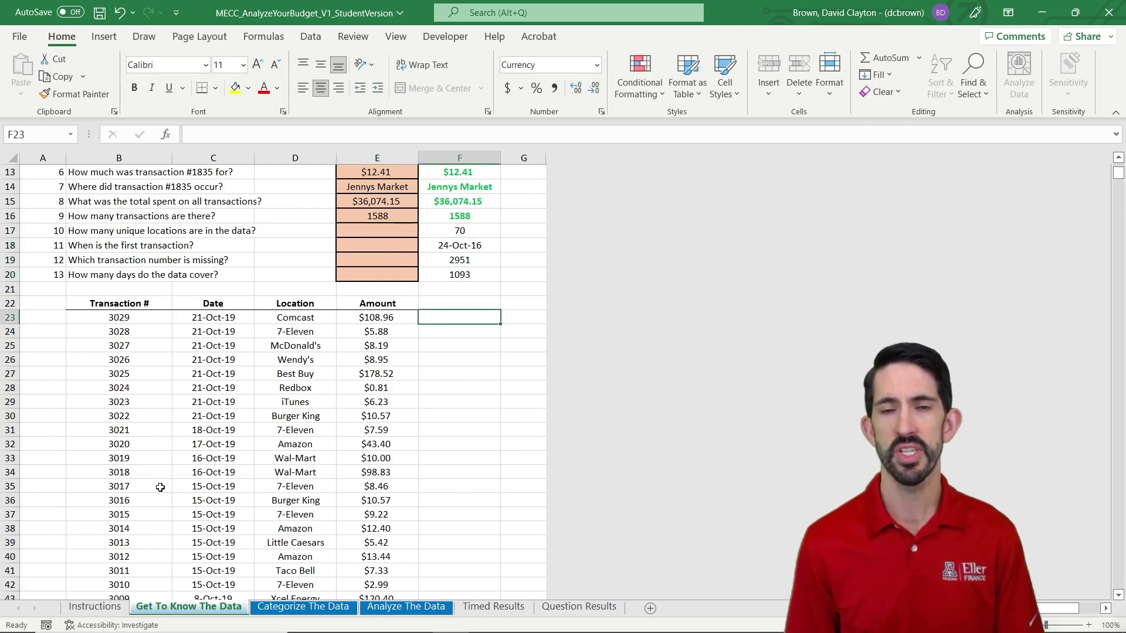
pyautogui.write('=unique(')
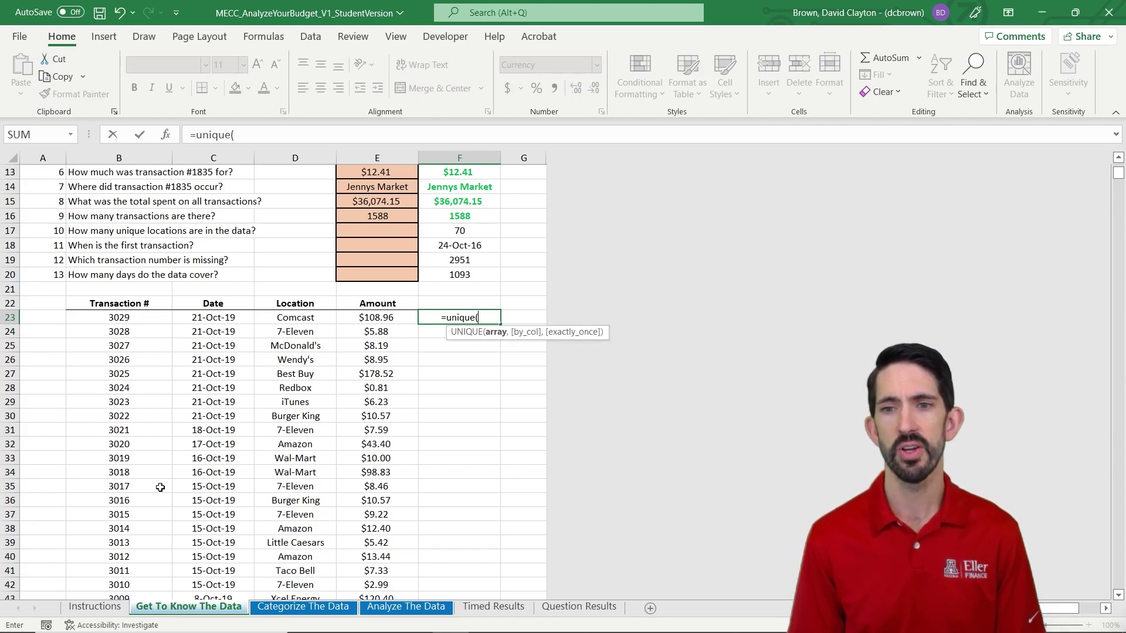
pyautogui.press('Left')
pyautogui.press('Left')
pyautogui.hotkey('ctrl', 'shift', 'Down')
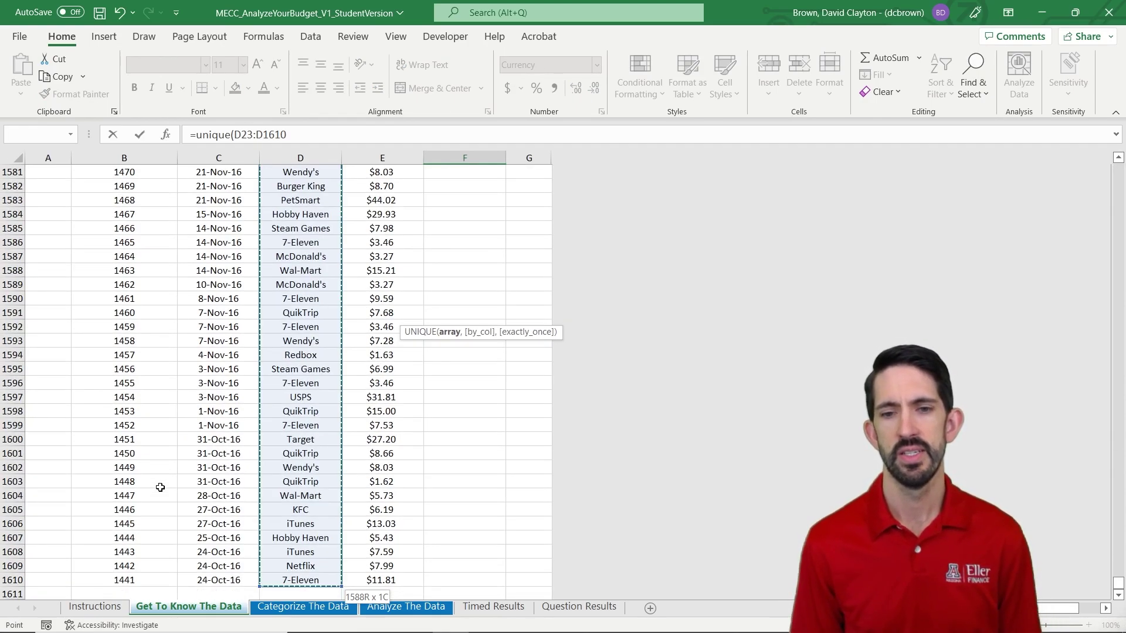
pyautogui.press('Return')
# Step: Check the spilled unique location list from its top to its end
pyautogui.press('Up')
pyautogui.press('Up')
pyautogui.press('Up')
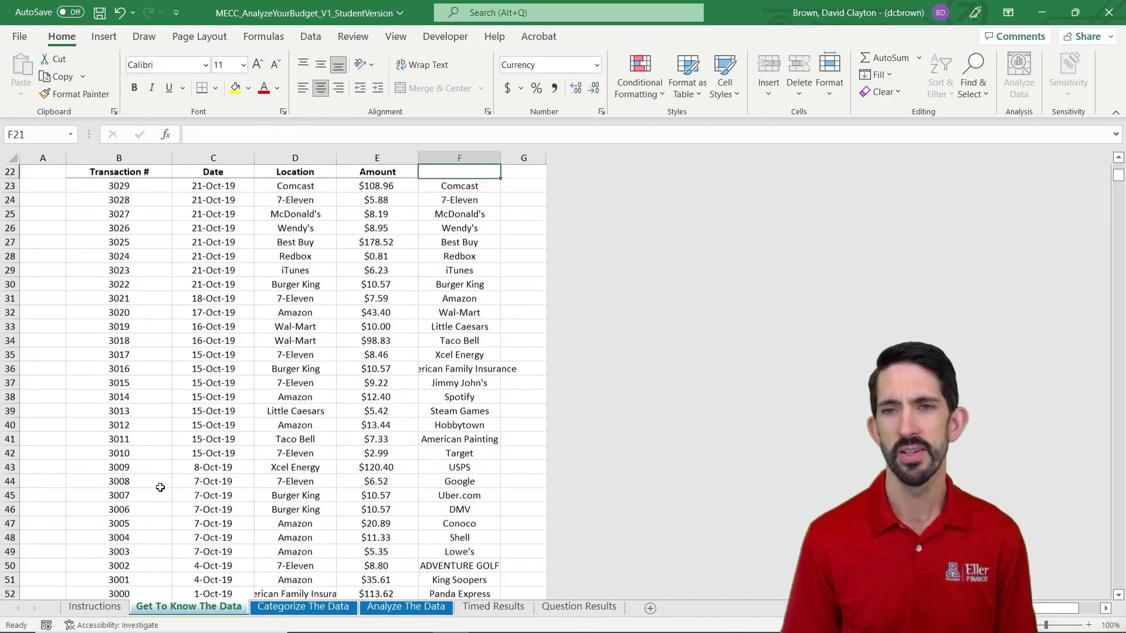
pyautogui.press('Down')
pyautogui.press('Down')
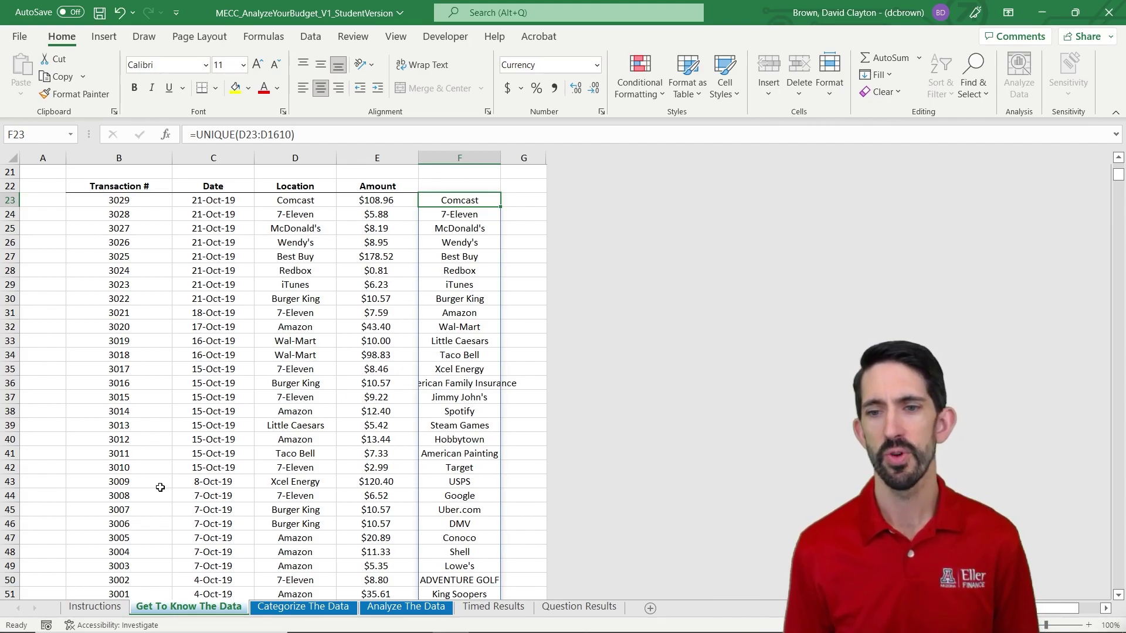
pyautogui.hotkey('ctrl', 'Down')
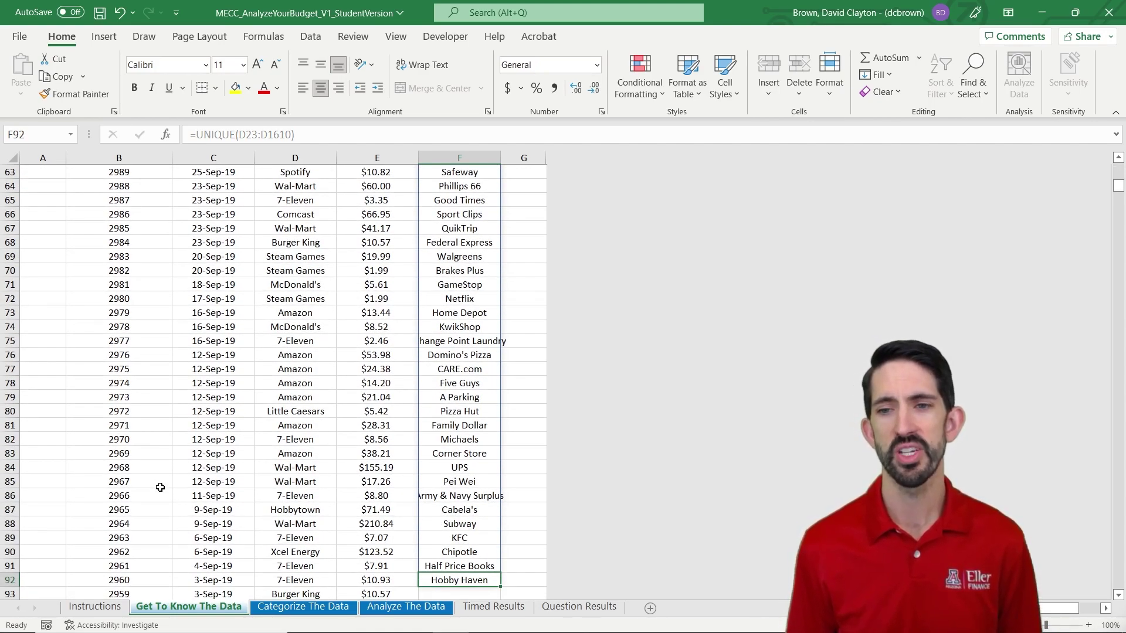
pyautogui.hotkey('ctrl', 'Up')
pyautogui.hotkey('ctrl', 'Up')
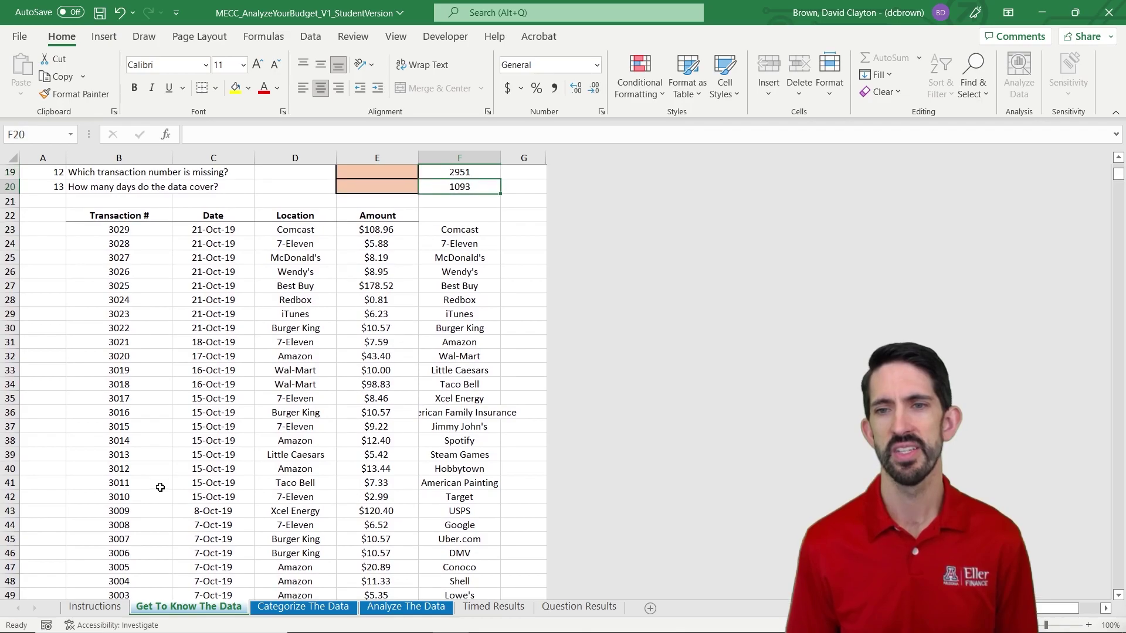
pyautogui.hotkey('ctrl', 'Down')
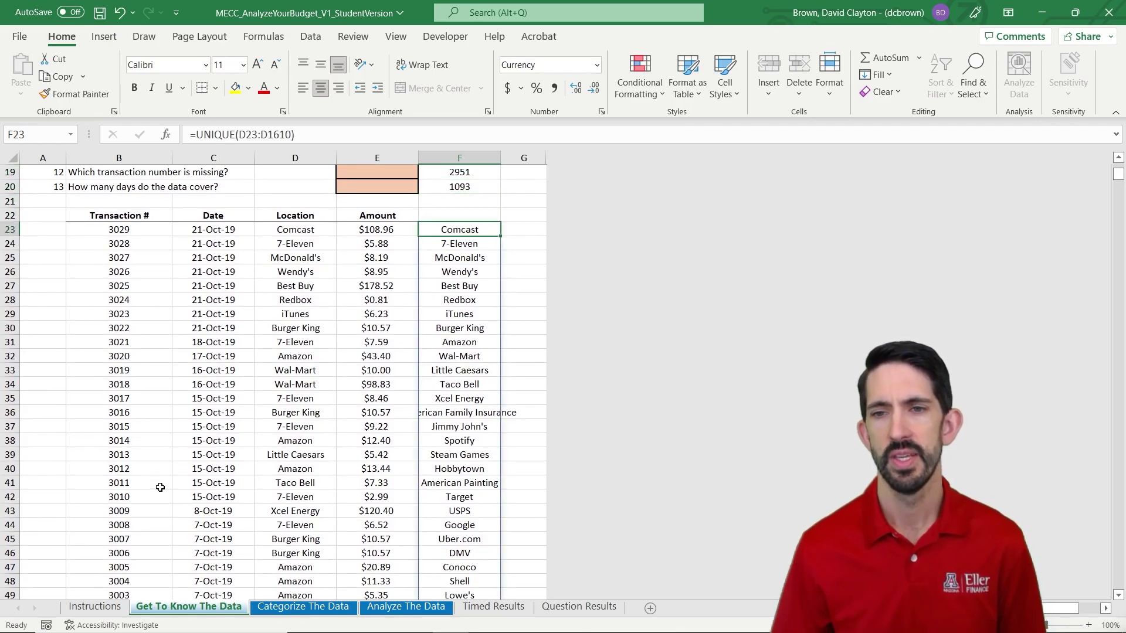
pyautogui.press('Up')
pyautogui.press('Up')
pyautogui.press('Up')
pyautogui.press('Up')
pyautogui.press('Up')
pyautogui.press('Up')
pyautogui.press('Up')
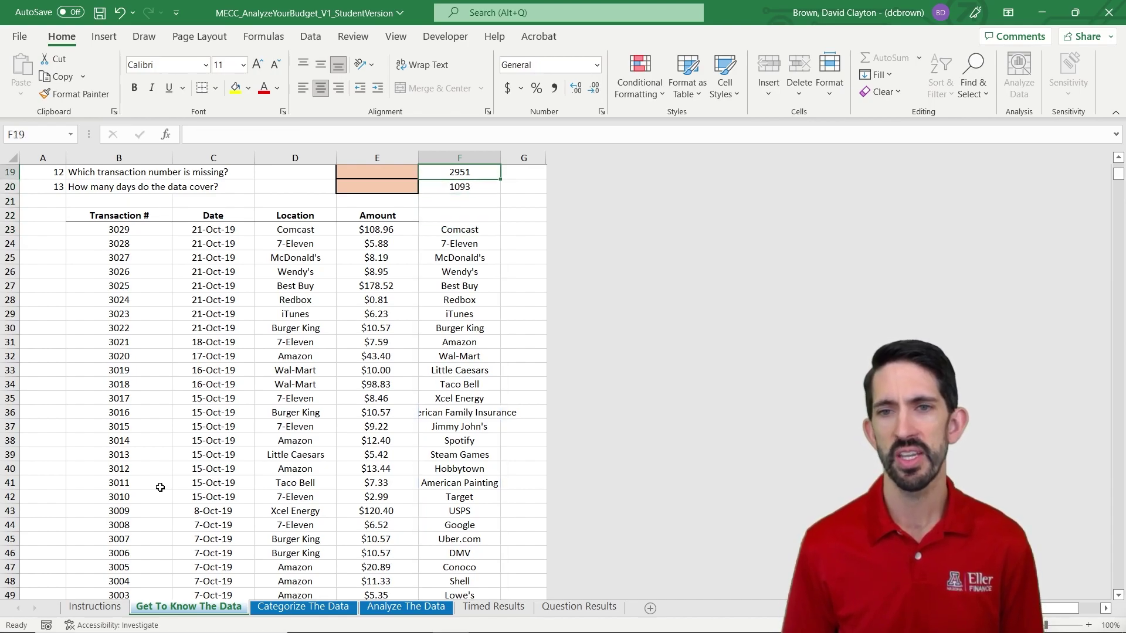
pyautogui.press('Up')
# Step: Enter =COUNTA(F23) in E17, referencing the unique list's top cell
pyautogui.press('Left')
pyautogui.press('Down')
pyautogui.press('Down')
pyautogui.write('=cou')
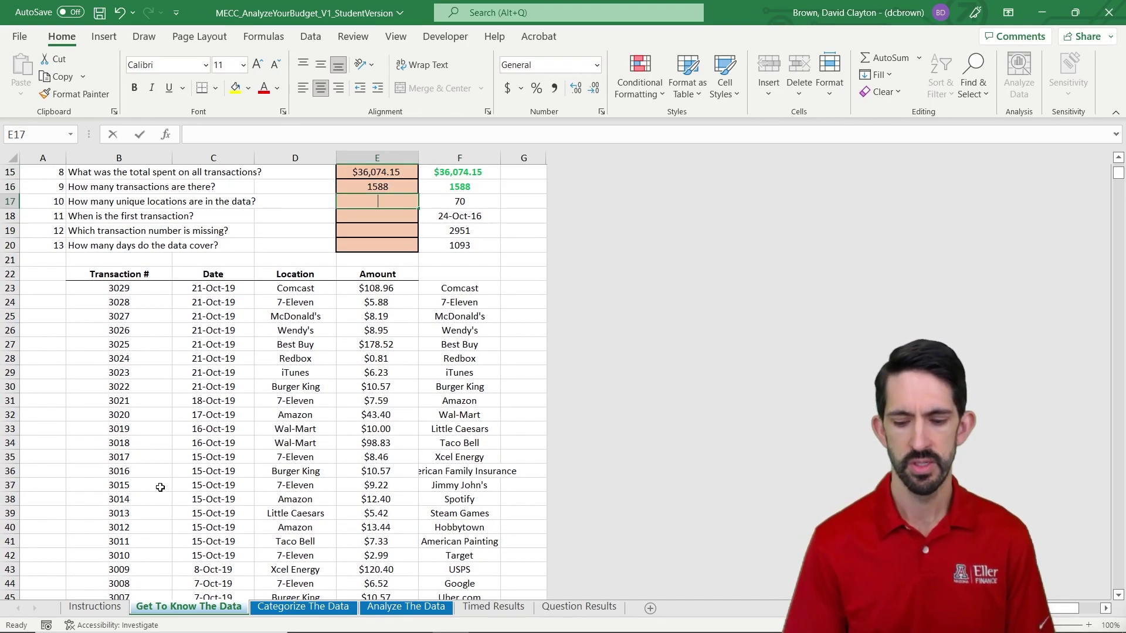
pyautogui.write('nta')
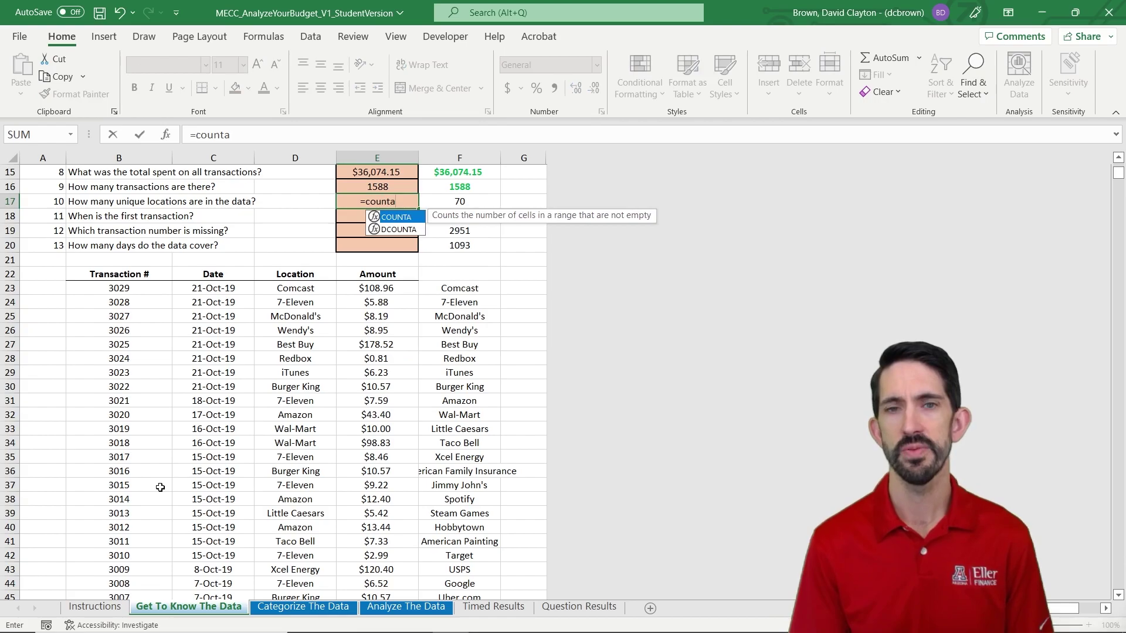
pyautogui.write('(')
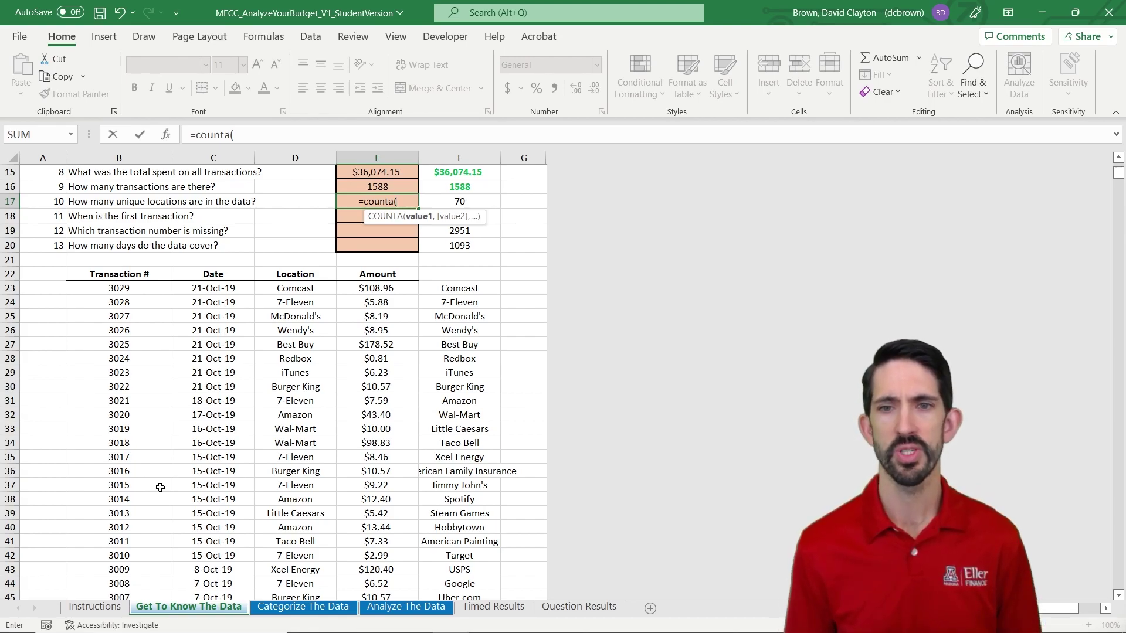
pyautogui.click(454, 288)
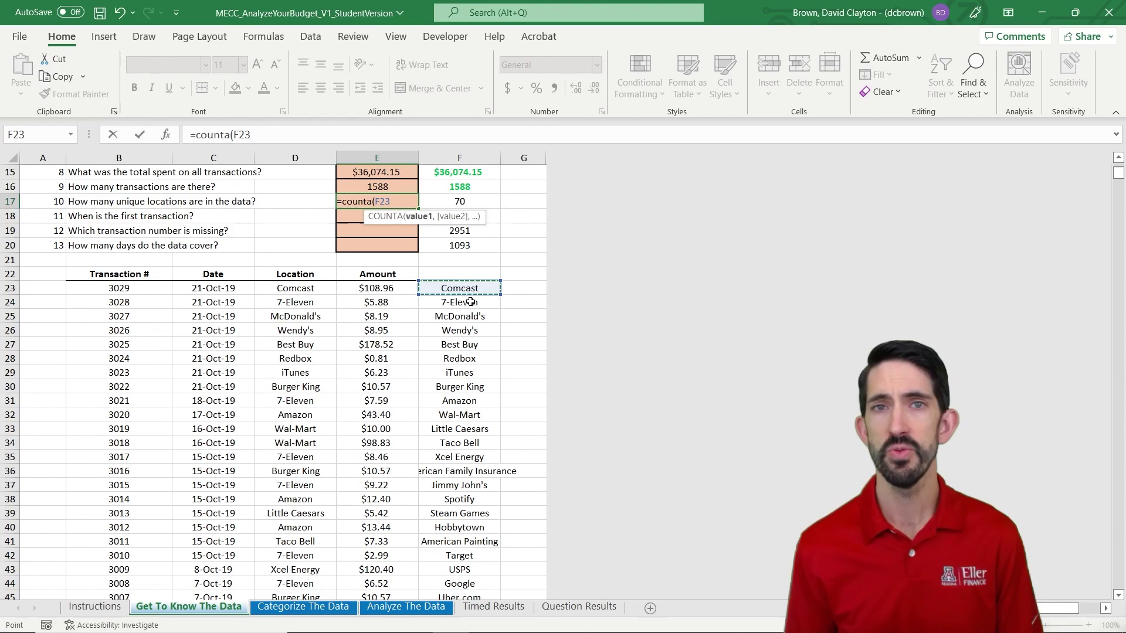
pyautogui.hotkey('ctrl', 'Return')
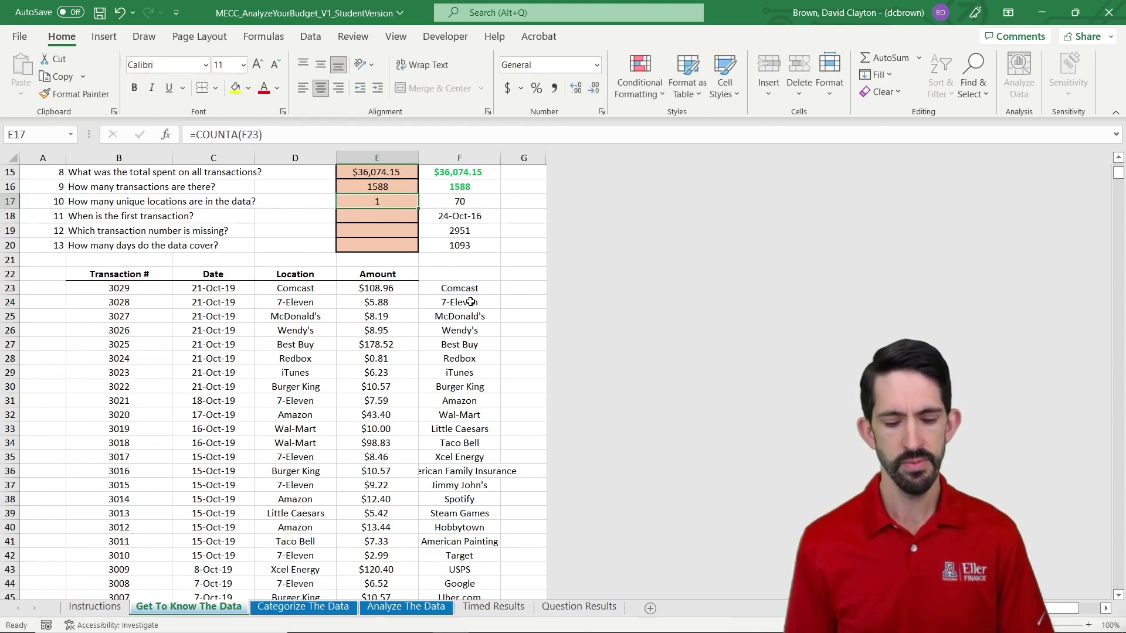
# Step: Change the reference to the spill range F23#, returning 70 unique locations
pyautogui.click(261, 135)
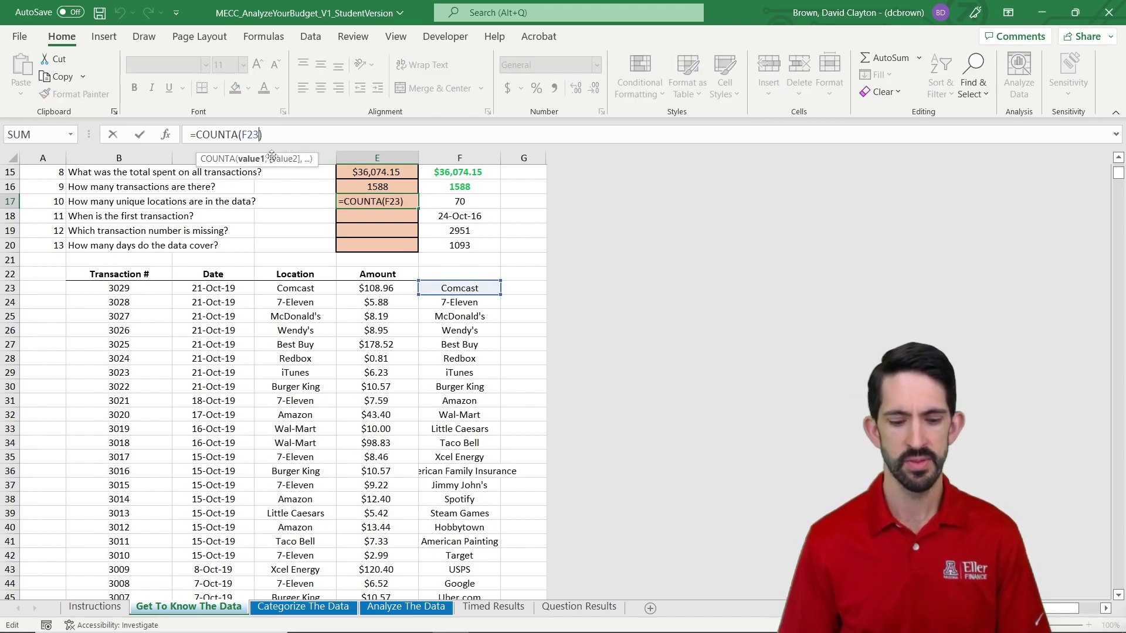
pyautogui.write('#')
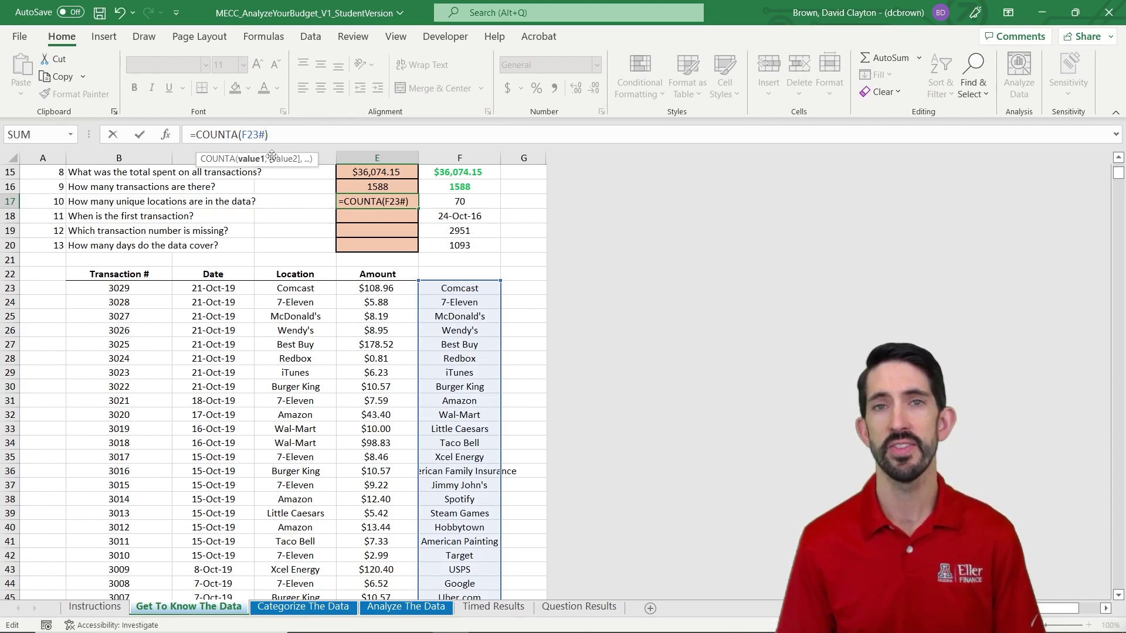
pyautogui.hotkey('ctrl', 'Return')
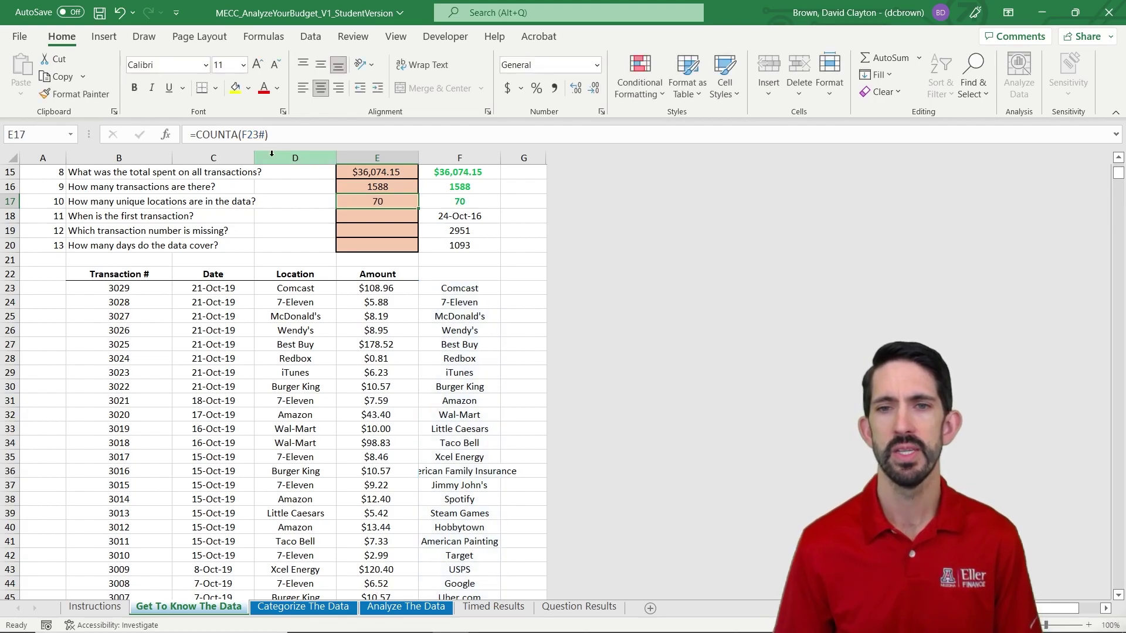
pyautogui.press('Up')
pyautogui.press('Down')
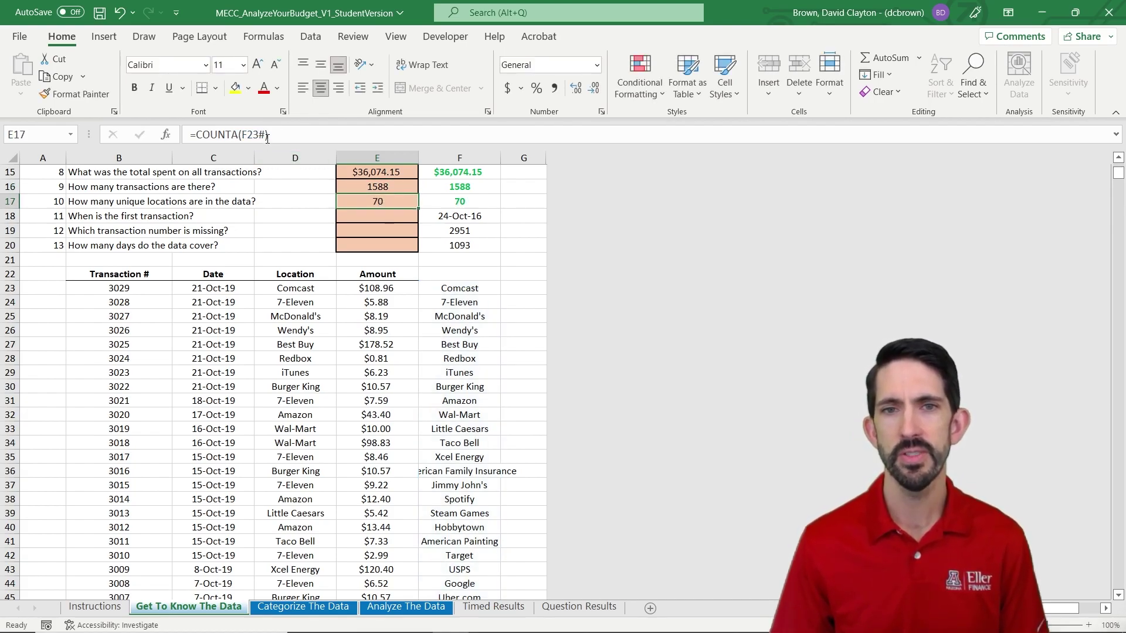
# Step: Replace E17's F23# reference with a nested UNIQUE over the data rows
pyautogui.click(266, 136)
pyautogui.press('BackSpace')
pyautogui.press('BackSpace')
pyautogui.press('BackSpace')
pyautogui.press('BackSpace')
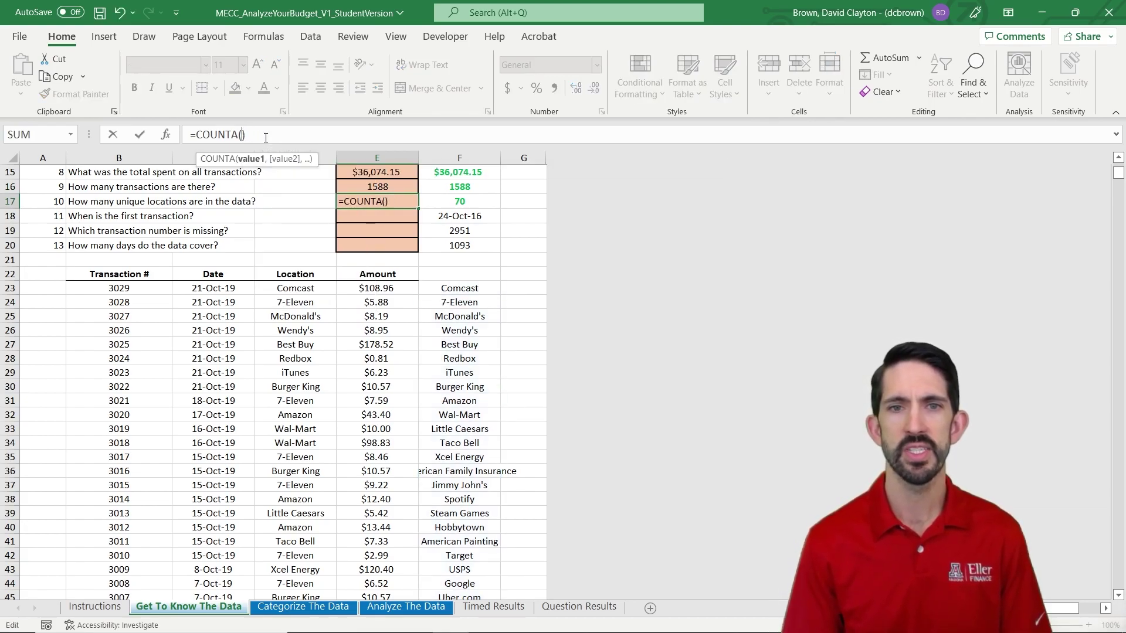
pyautogui.write('unique(')
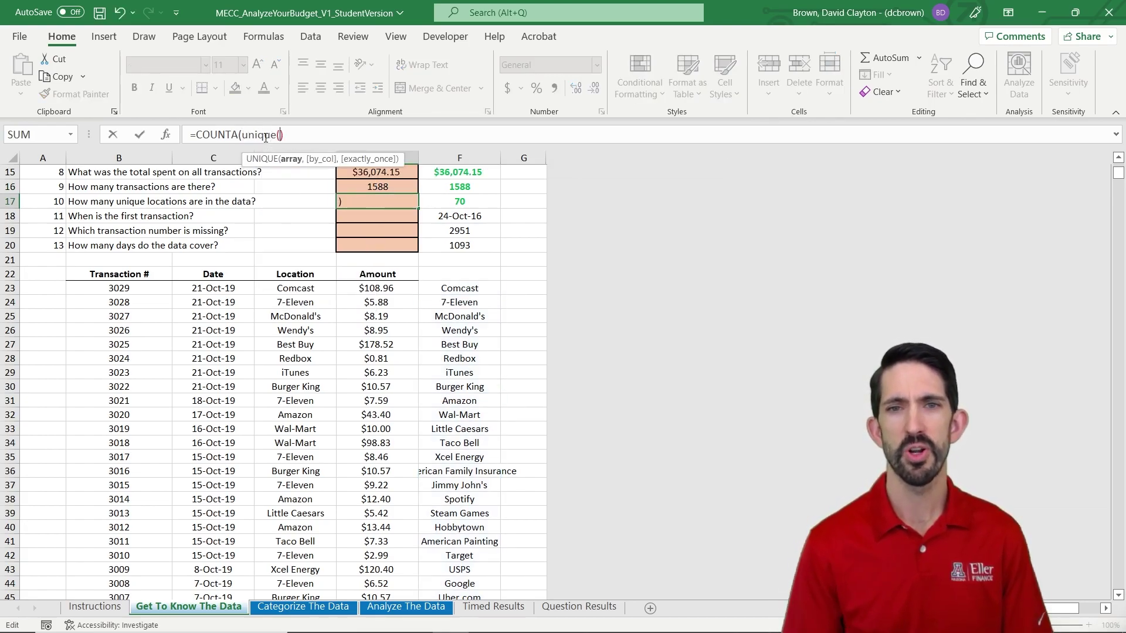
pyautogui.click(377, 287)
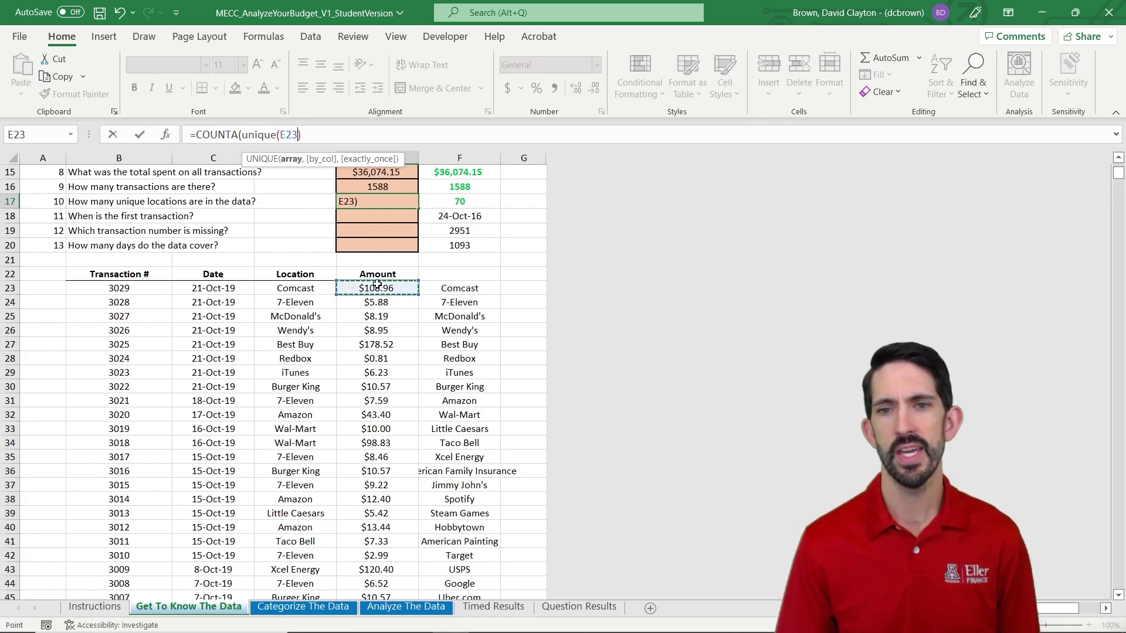
pyautogui.hotkey('ctrl', 'shift', 'Down')
pyautogui.hotkey('ctrl', 'Return')
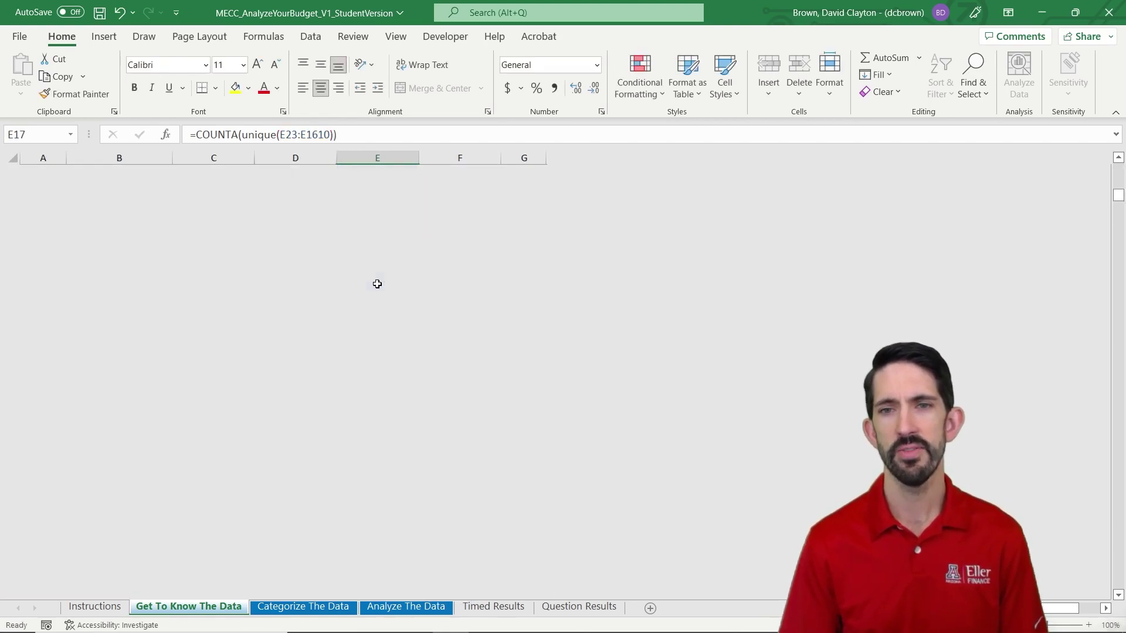
pyautogui.press('Up')
pyautogui.press('Down')
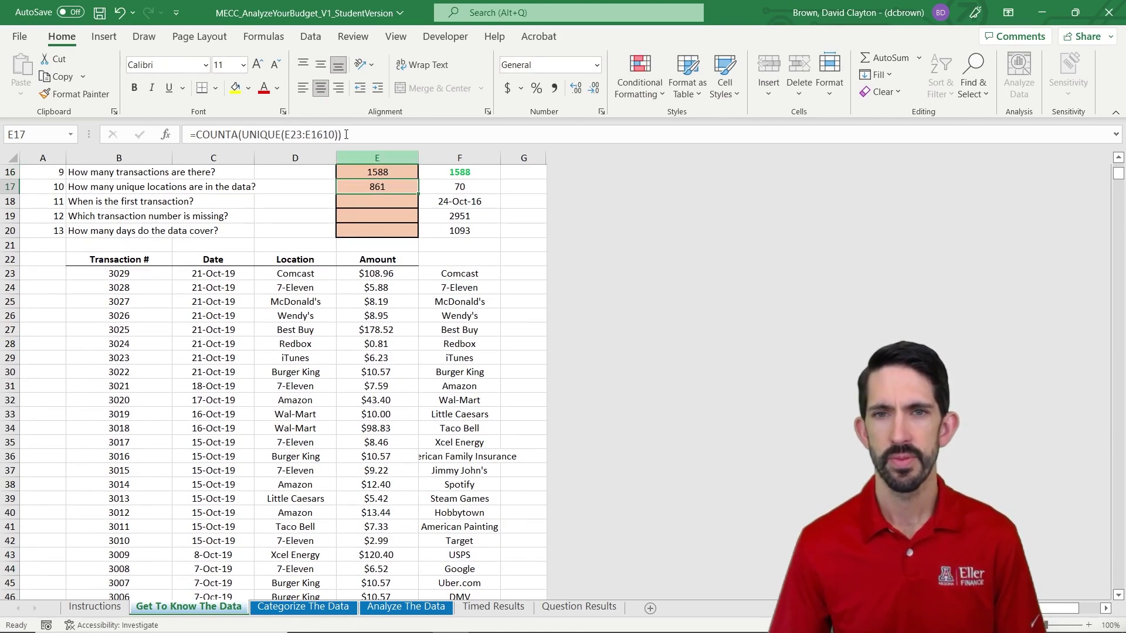
# Step: Shift the UNIQUE range to D23:D1610 and delete the helper location list in F23
pyautogui.press('F2')
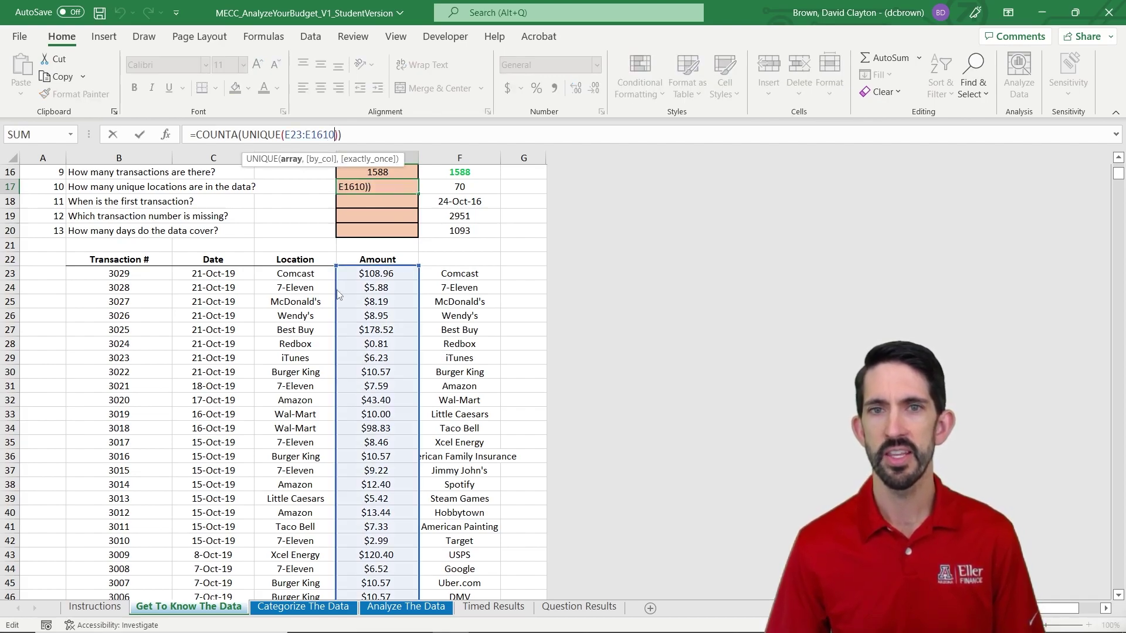
pyautogui.moveTo(339, 289); pyautogui.dragTo(310, 291)
pyautogui.hotkey('ctrl', 'Return')
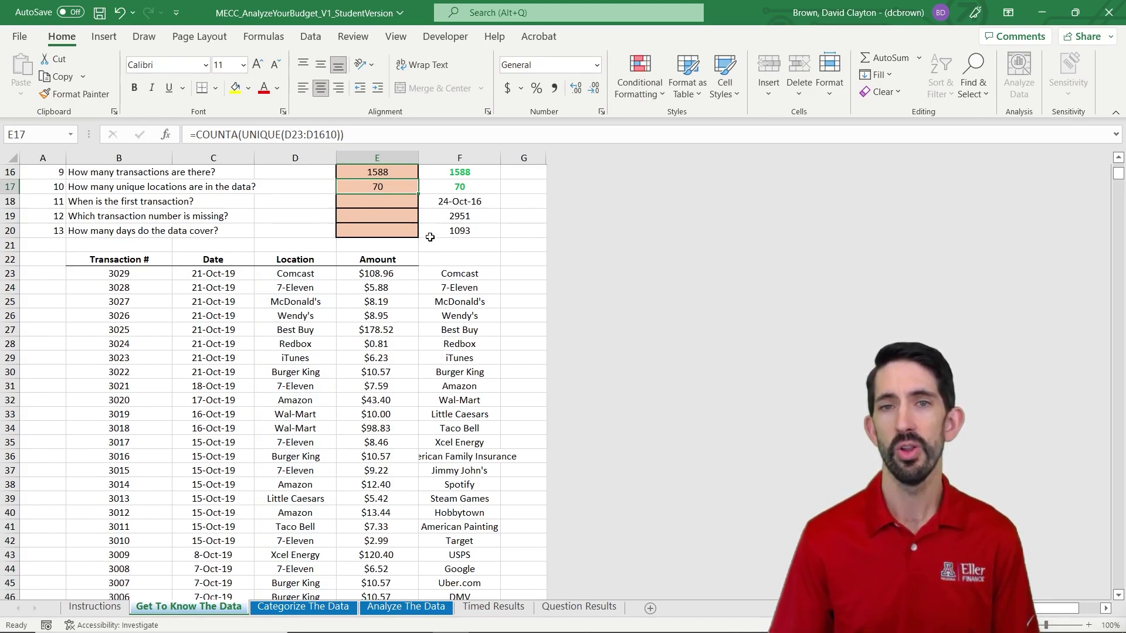
pyautogui.click(459, 272)
pyautogui.press('Delete')
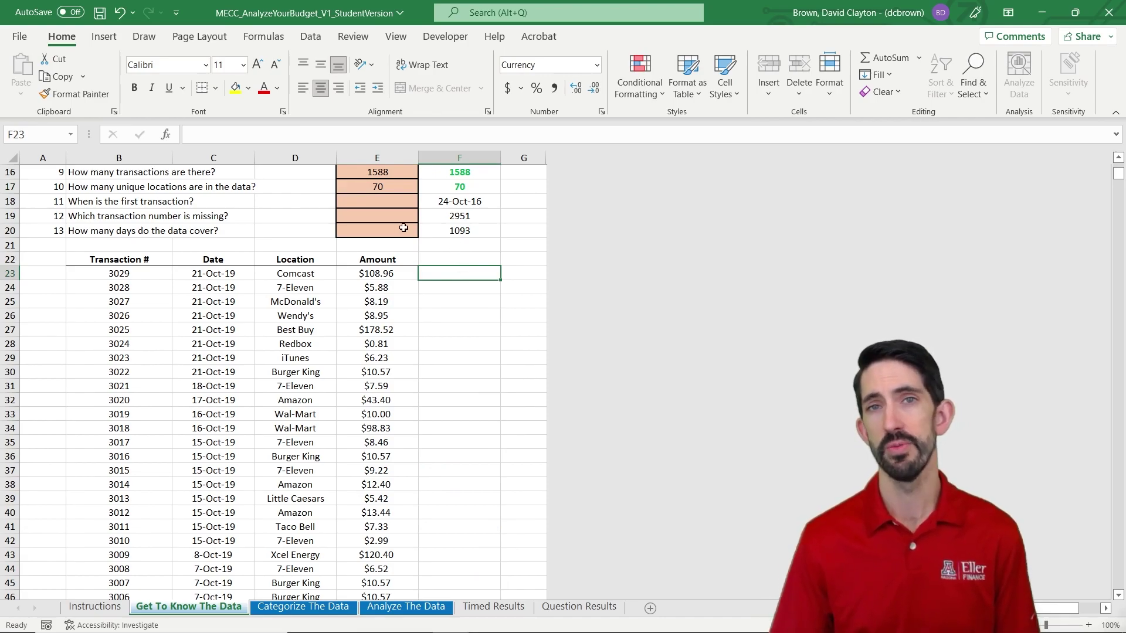
# Step: Enter =MIN(C23:C1610) in E18 to return the first transaction date, 24-Oct-16
pyautogui.click(378, 202)
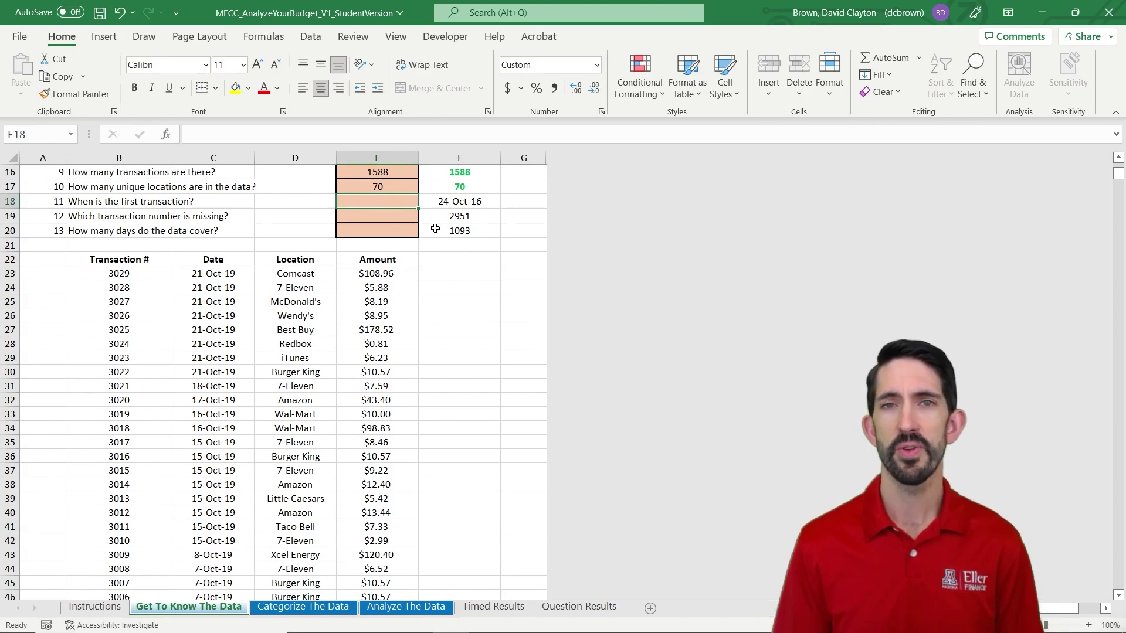
pyautogui.write('=min(')
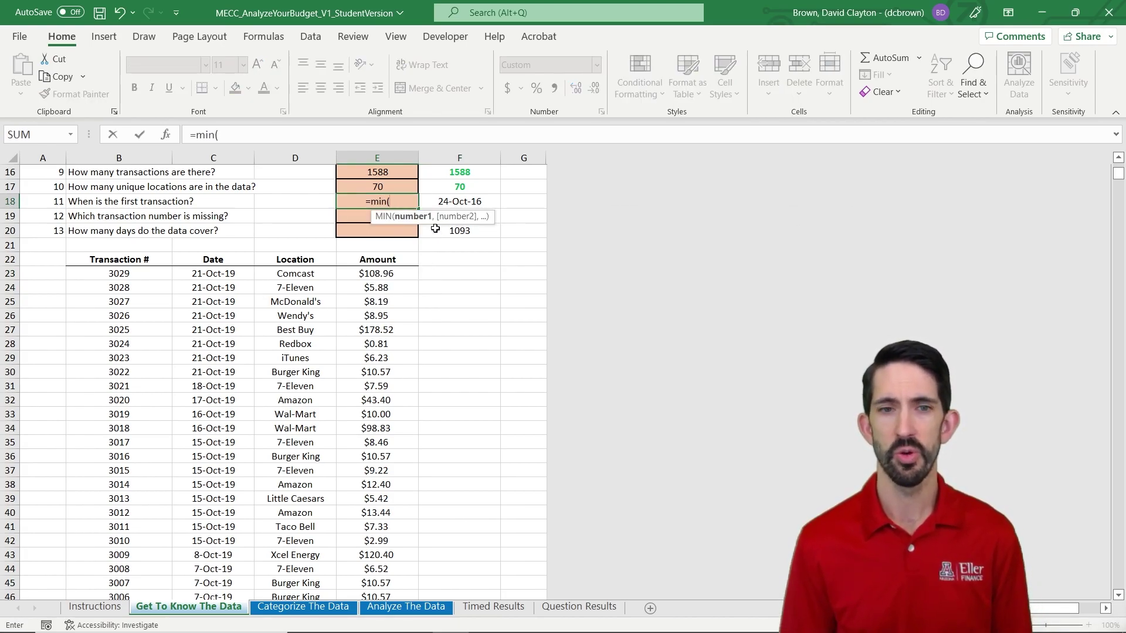
pyautogui.press('Down')
pyautogui.press('Left')
pyautogui.press('Left')
pyautogui.press('Down')
pyautogui.press('Down')
pyautogui.press('Down')
pyautogui.press('Down')
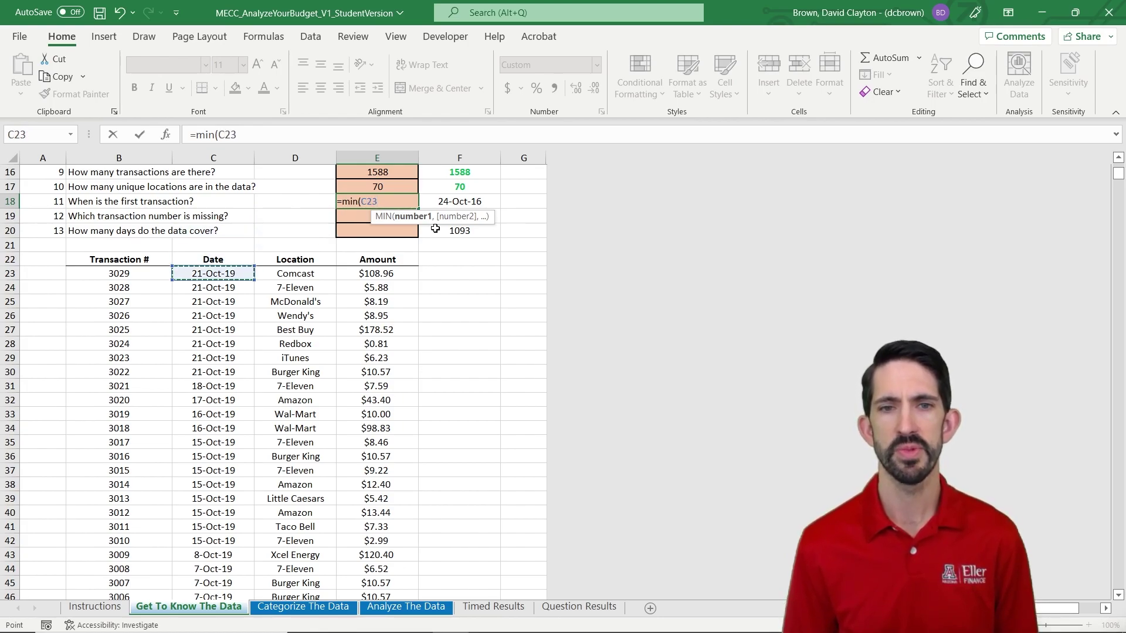
pyautogui.hotkey('ctrl', 'shift', 'Down')
pyautogui.write(')')
pyautogui.press('Return')
pyautogui.press('Up')
pyautogui.press('Up')
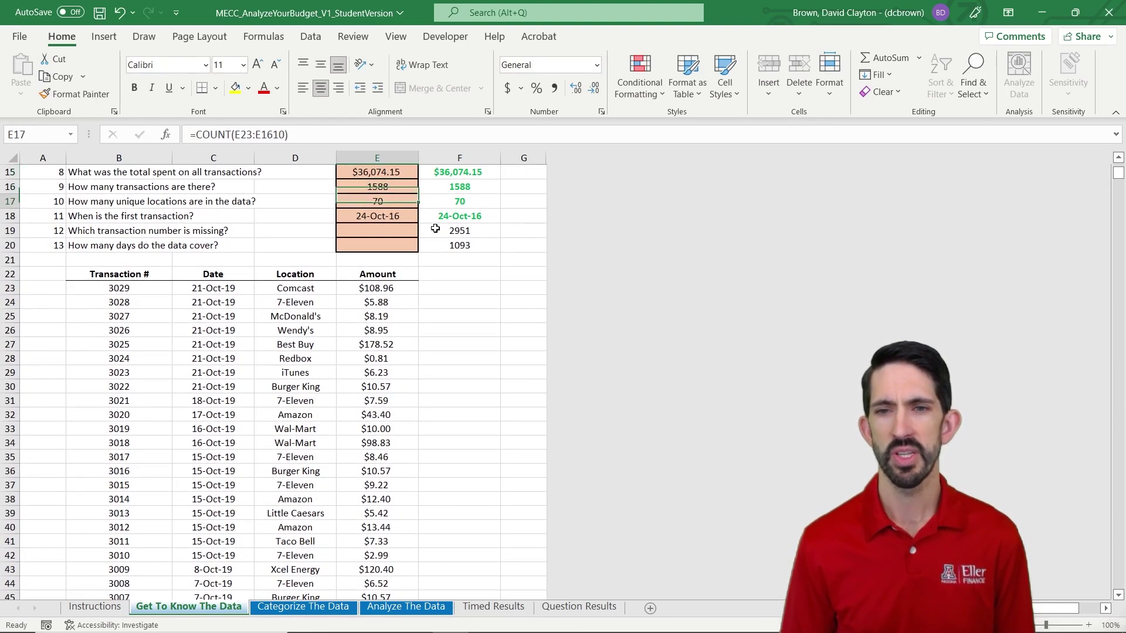
pyautogui.press('Down')
pyautogui.press('Down')
pyautogui.press('Down')
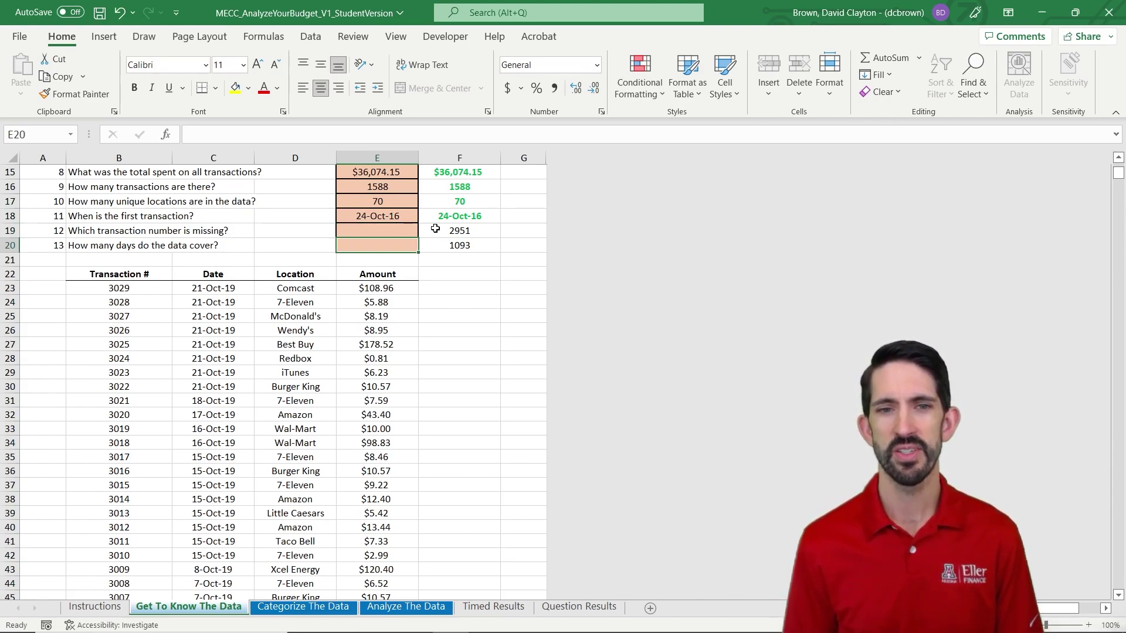
# Step: Enter =MAX(C23:C1610)-E18 in E20 to compute the span of transaction dates
pyautogui.write('=')
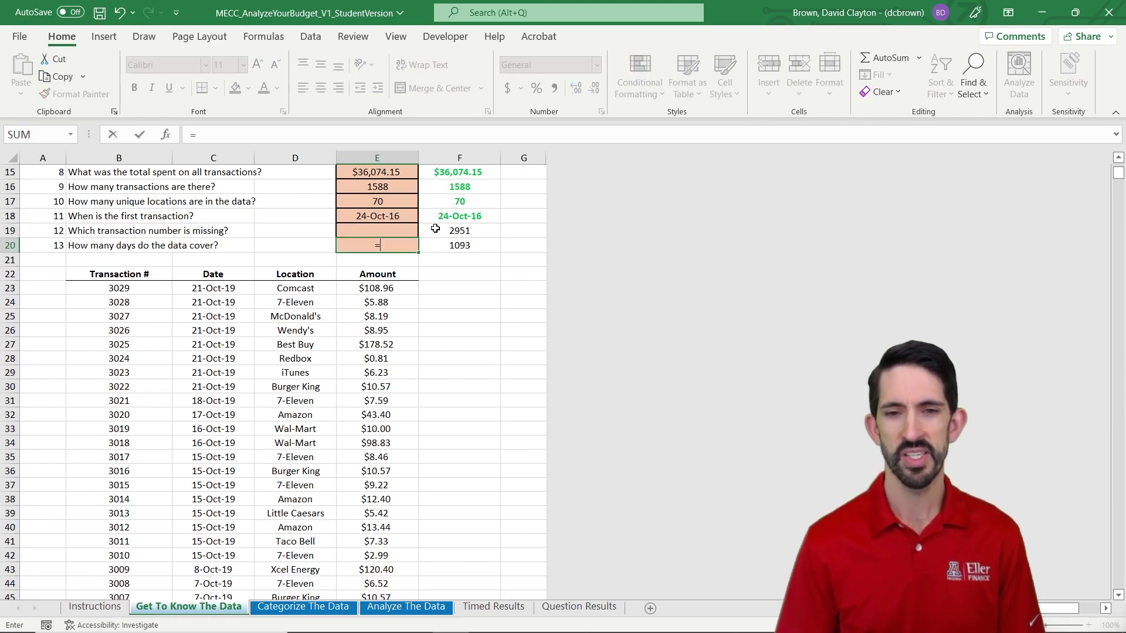
pyautogui.write('max(')
pyautogui.press('Down')
pyautogui.press('Down')
pyautogui.press('Down')
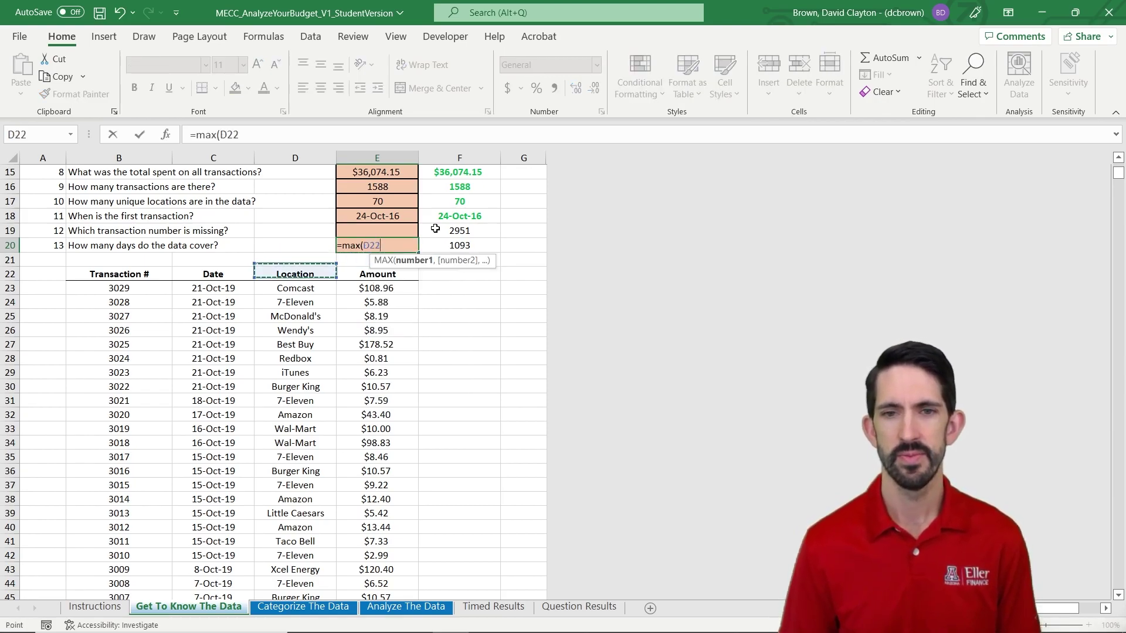
pyautogui.press('Left')
pyautogui.press('Left')
pyautogui.hotkey('ctrl', 'shift', 'Down')
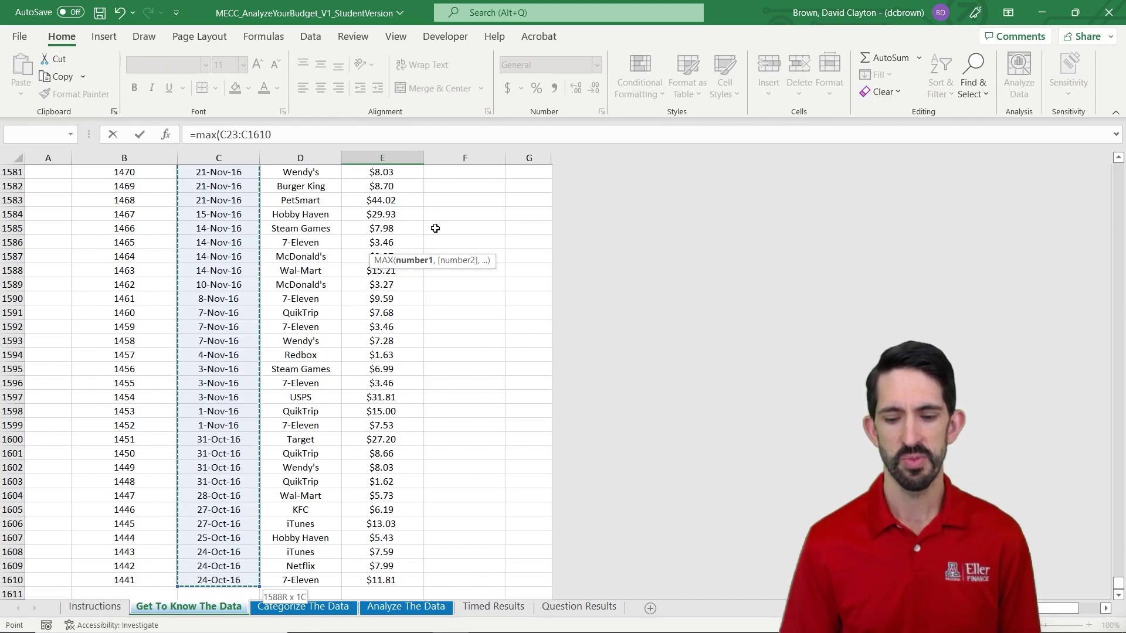
pyautogui.write(')')
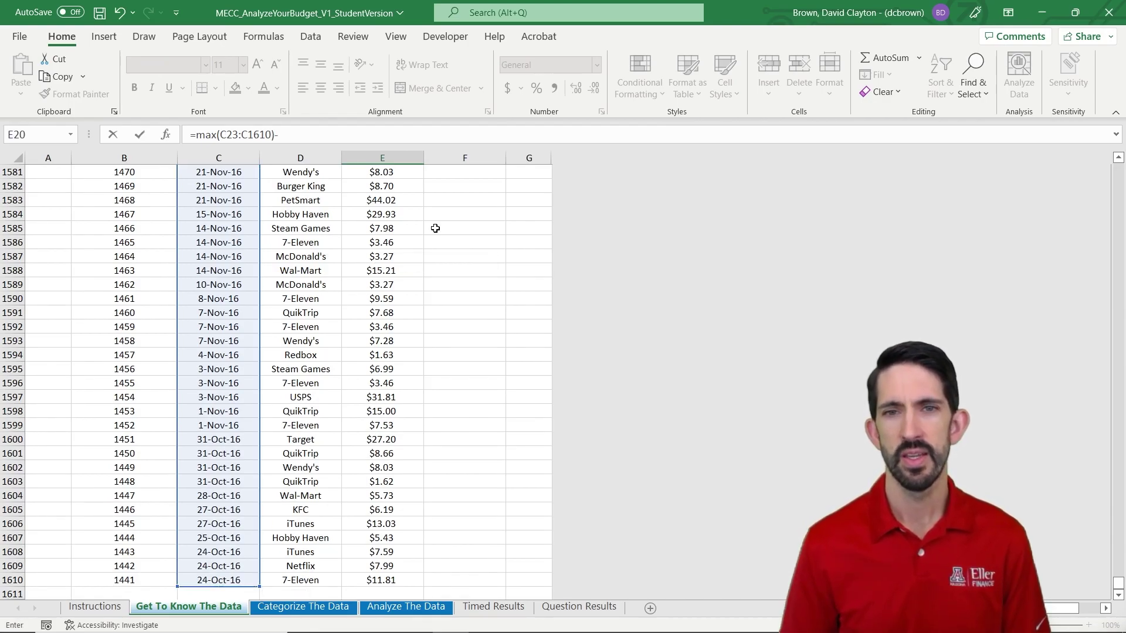
pyautogui.write('-')
pyautogui.press('Up')
pyautogui.press('Up')
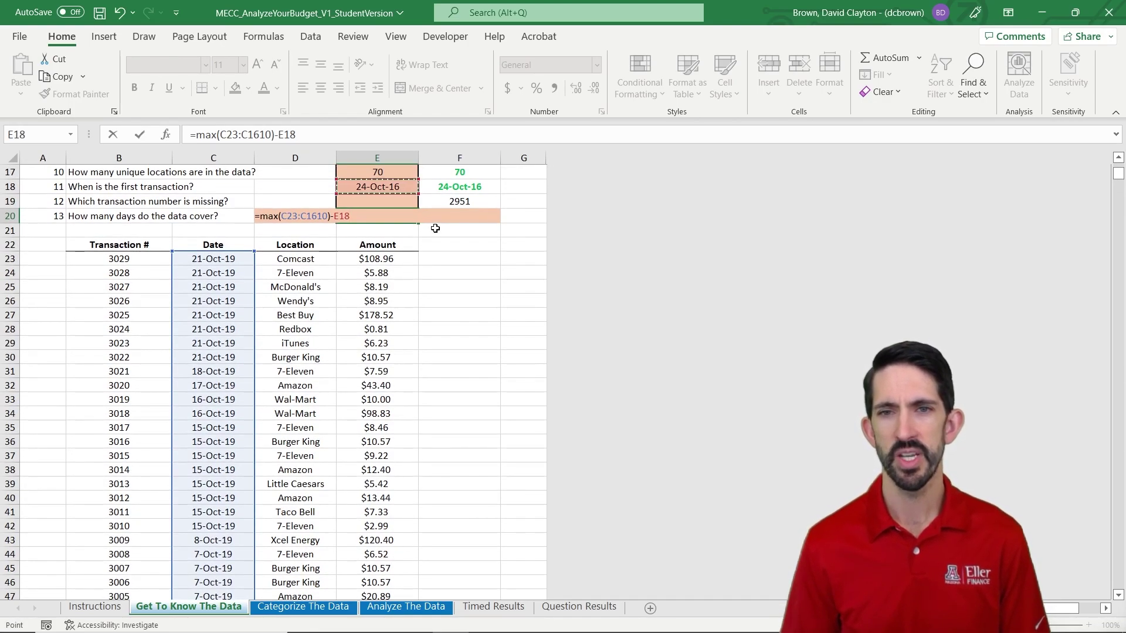
pyautogui.hotkey('ctrl', 'Return')
pyautogui.press('Up')
pyautogui.press('Down')
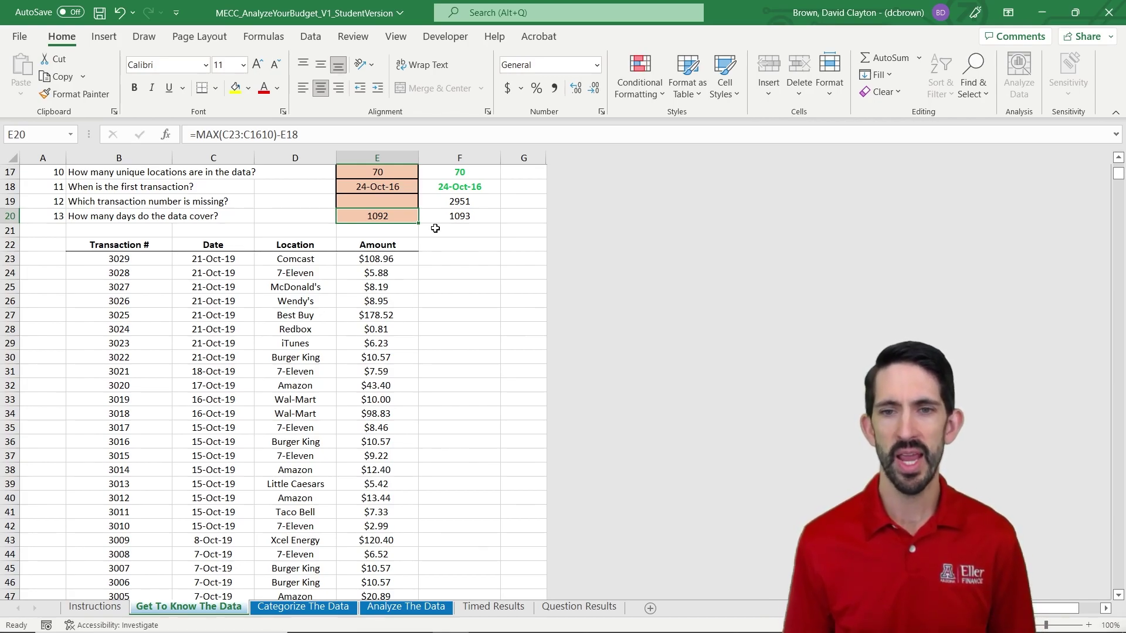
# Step: Add +1 to the E20 formula so it returns 1093 days
pyautogui.press('F2')
pyautogui.write('1')
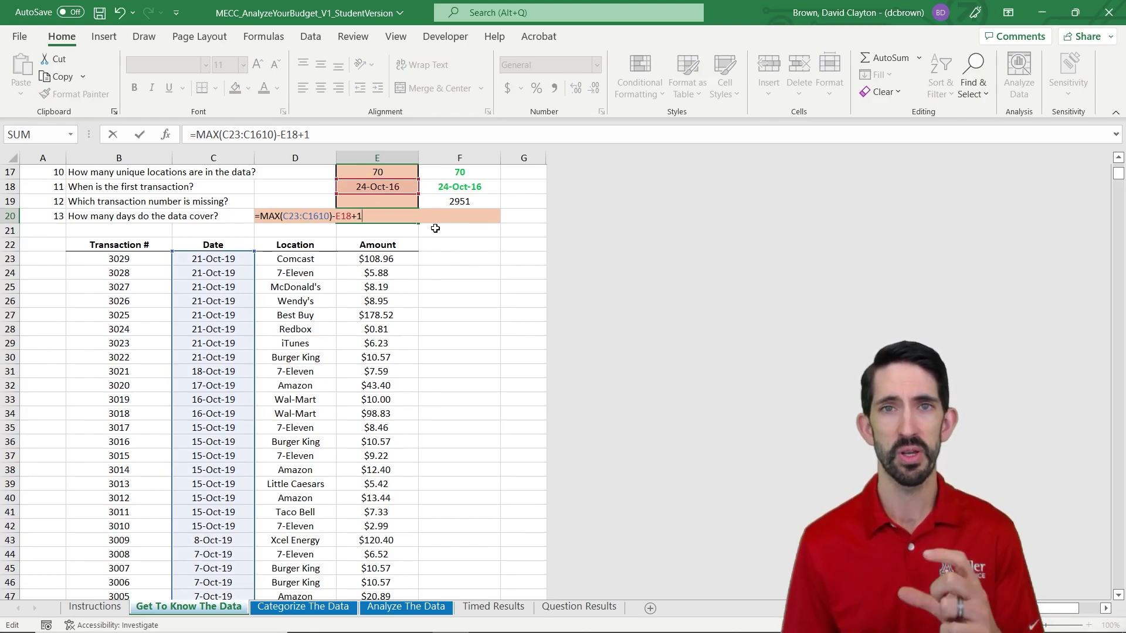
pyautogui.hotkey('ctrl', 'Return')
pyautogui.press('Up')
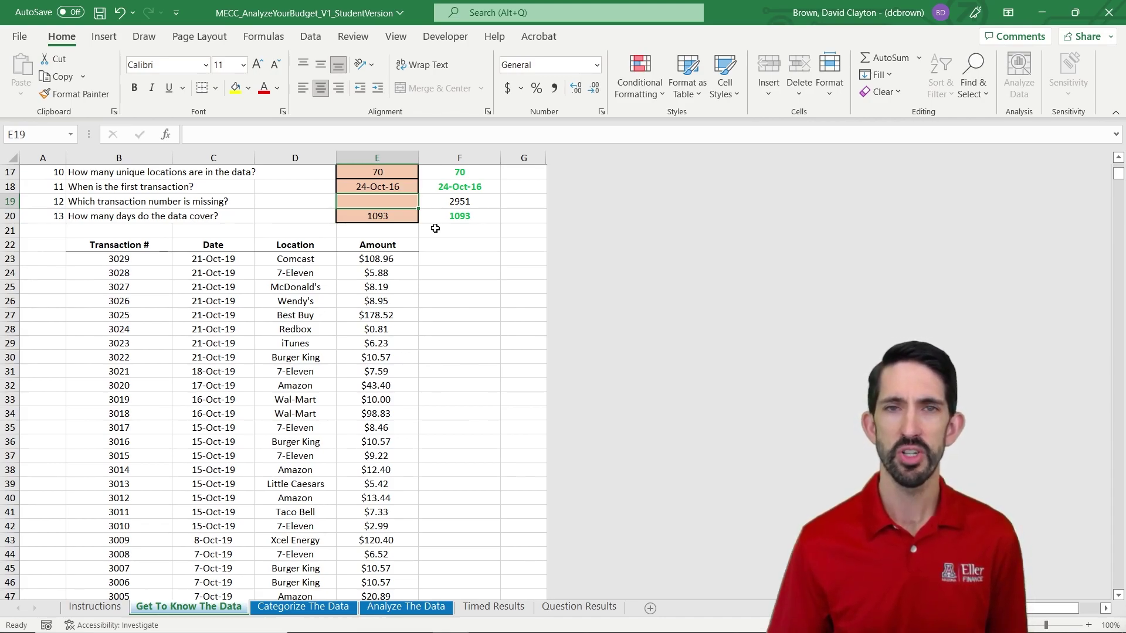
# Step: Enter the gap formula =B23-B24 in F24 beside the transactions
pyautogui.press('Down')
pyautogui.press('Down')
pyautogui.press('Down')
pyautogui.press('Down')
pyautogui.press('Down')
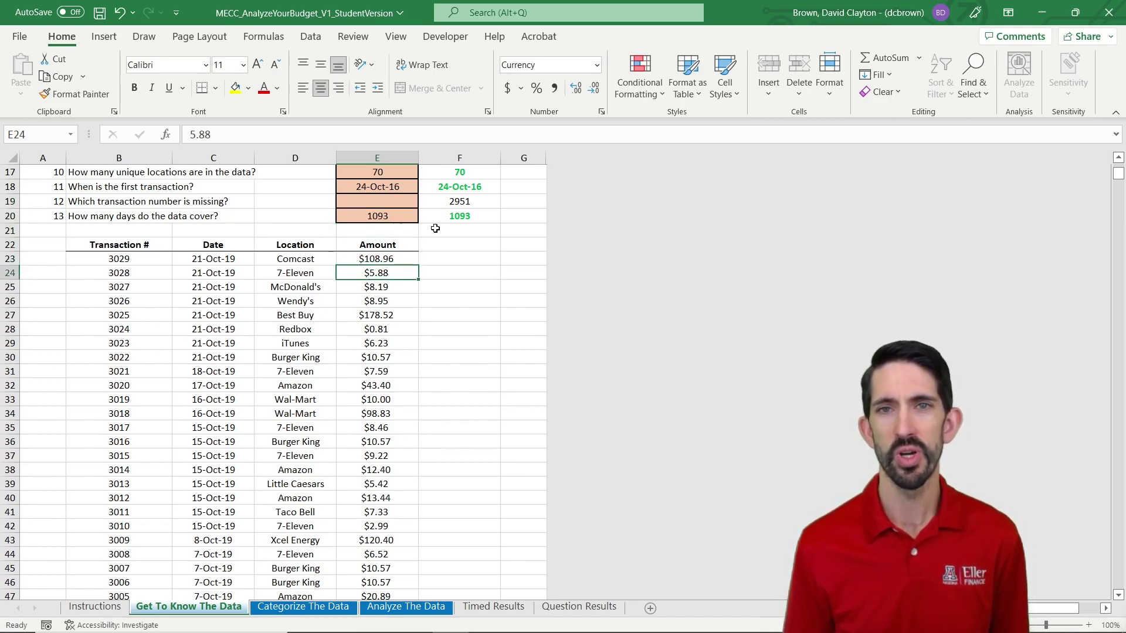
pyautogui.press('Right')
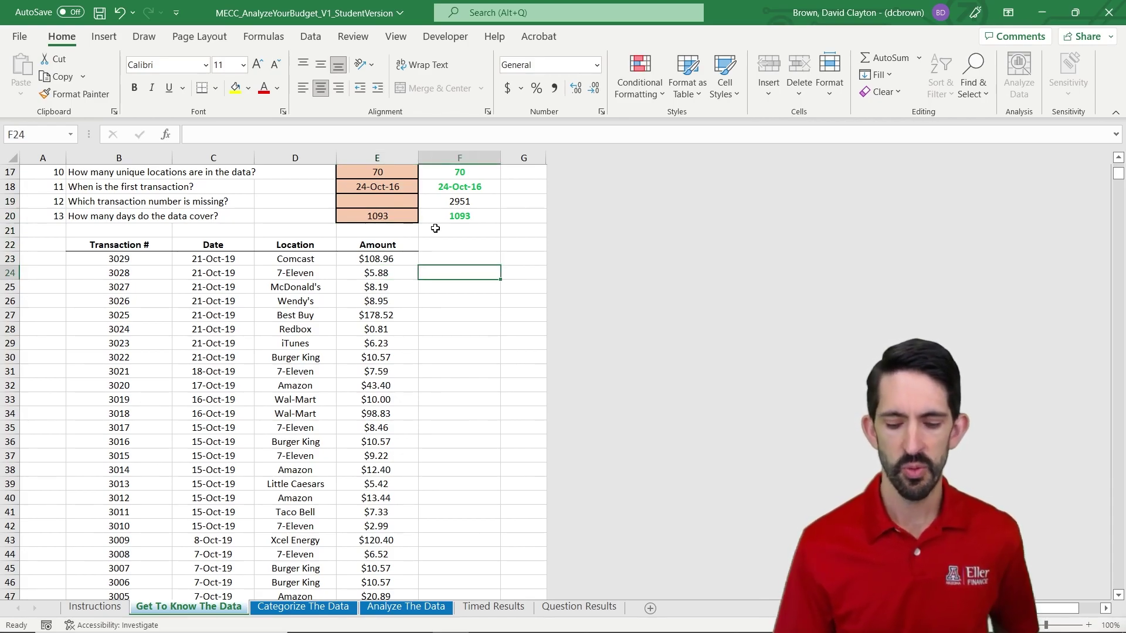
pyautogui.write('=if')
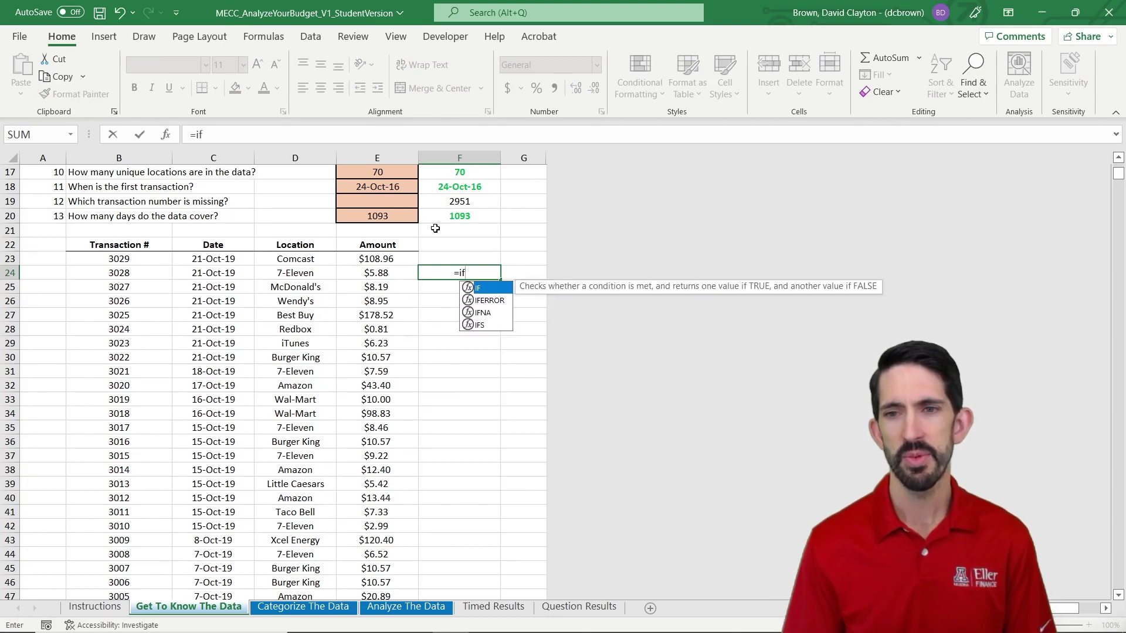
pyautogui.press('Escape')
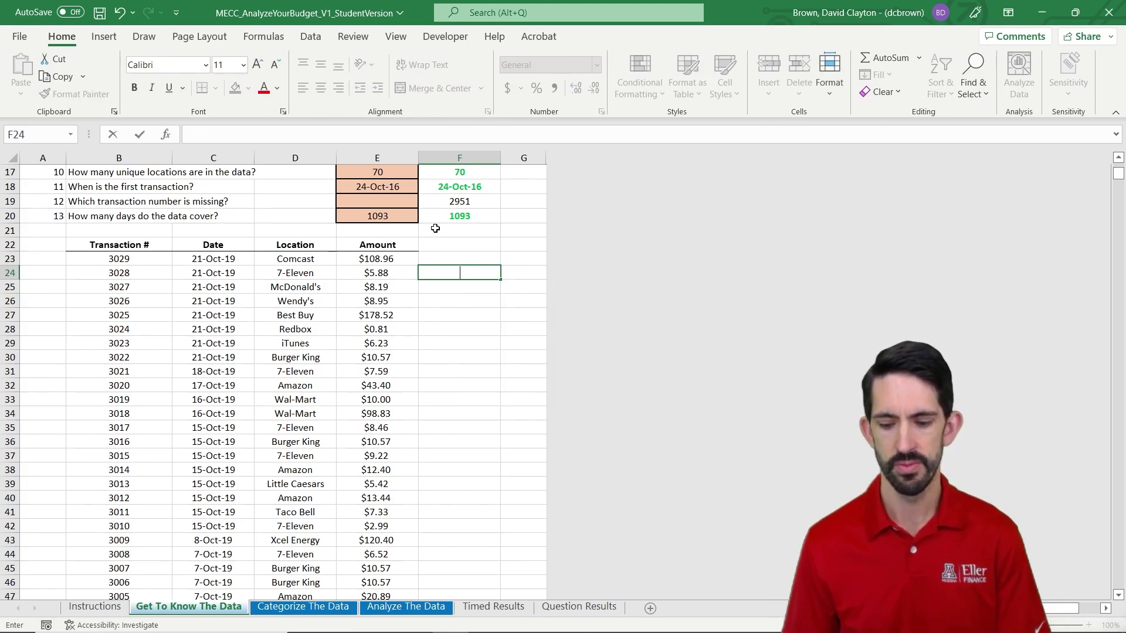
pyautogui.write('=')
pyautogui.press('Up')
pyautogui.press('Left')
pyautogui.press('Left')
pyautogui.press('Left')
pyautogui.press('Left')
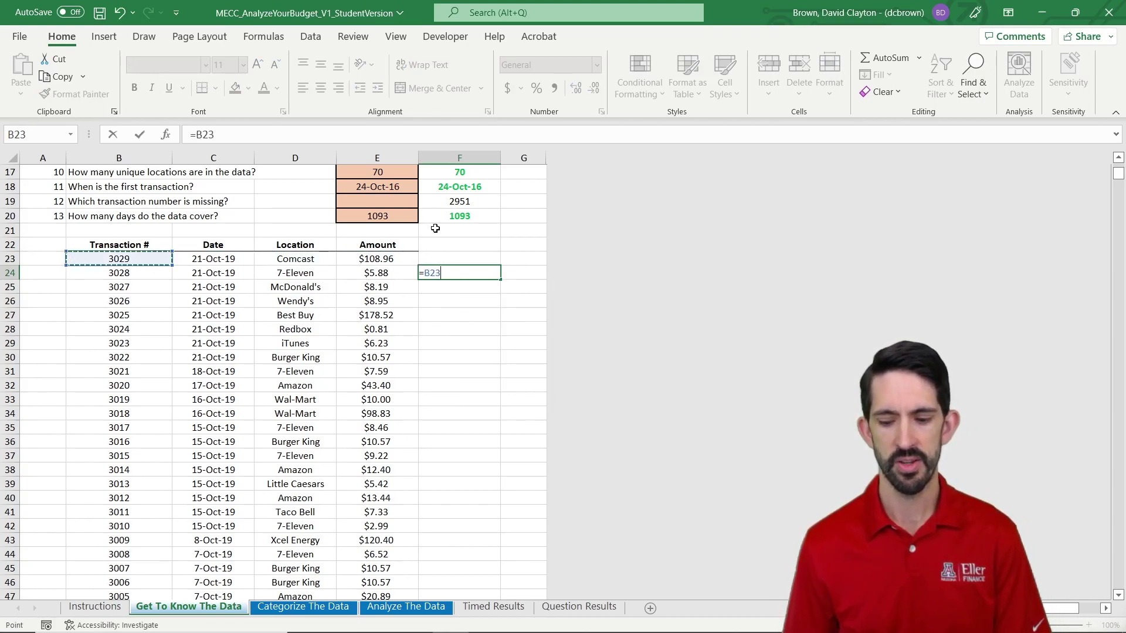
pyautogui.write('-')
pyautogui.press('Left')
pyautogui.press('Left')
pyautogui.press('Left')
pyautogui.press('Left')
pyautogui.hotkey('ctrl', 'Return')
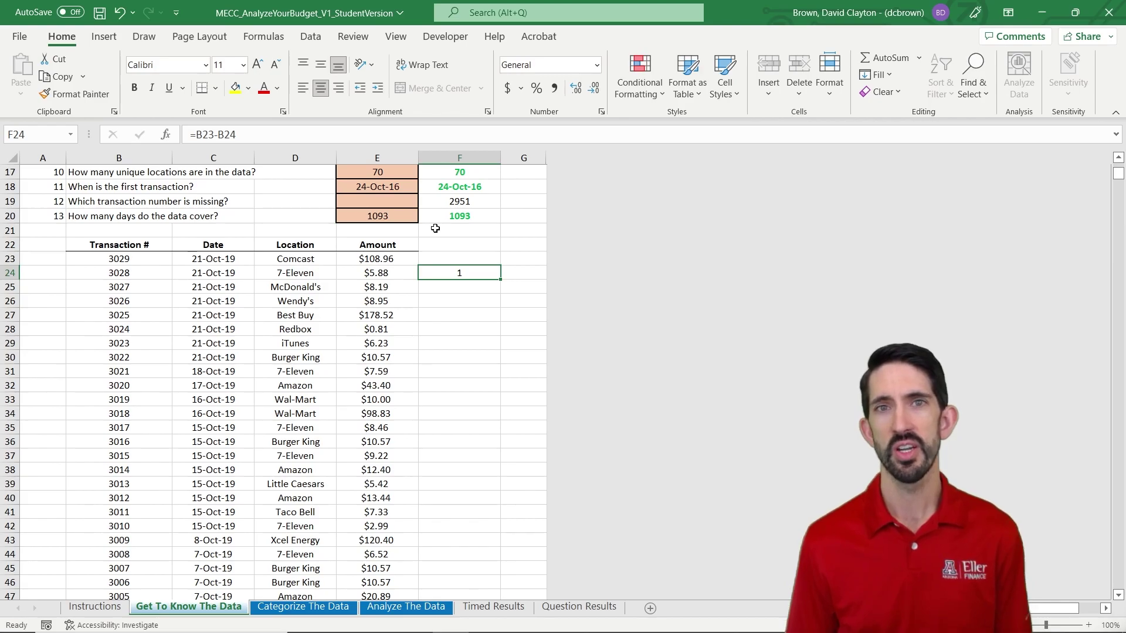
# Step: Fill the gap formula down F24:F1610 to the last transaction row
pyautogui.hotkey('ctrl', 'shift', 'Down')
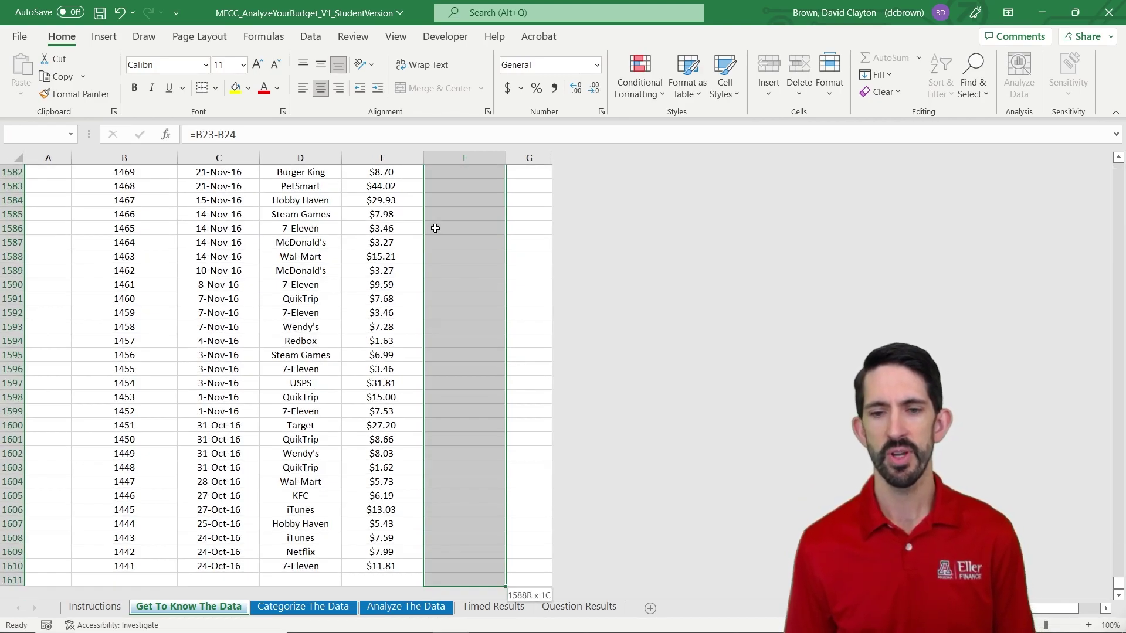
pyautogui.hotkey('shift', 'Up')
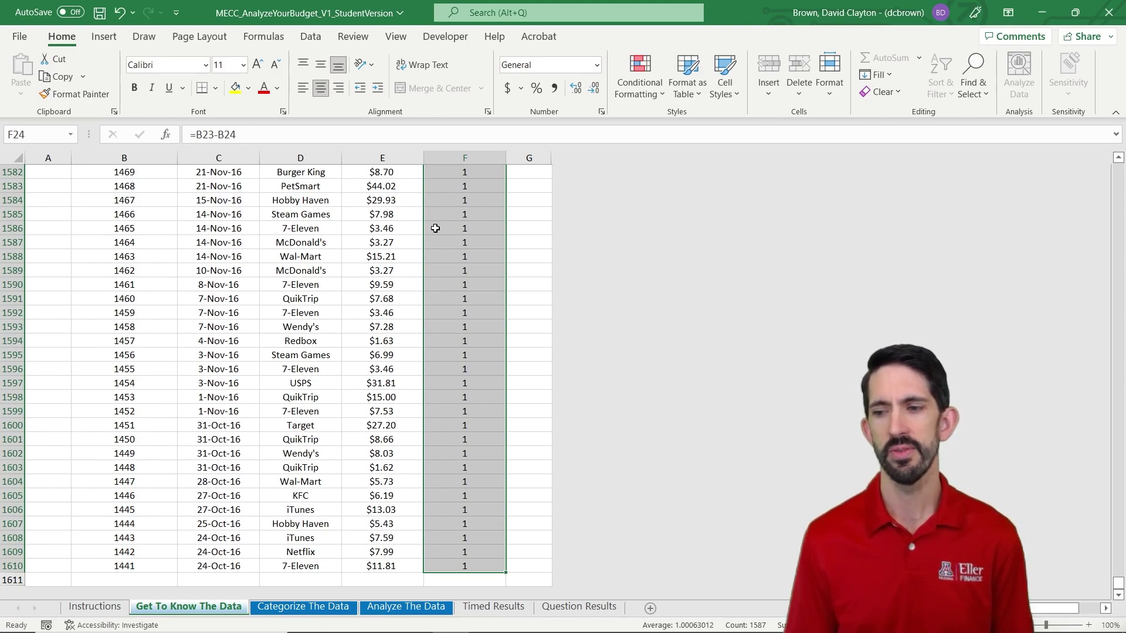
pyautogui.press('Up')
pyautogui.press('Up')
pyautogui.press('Up')
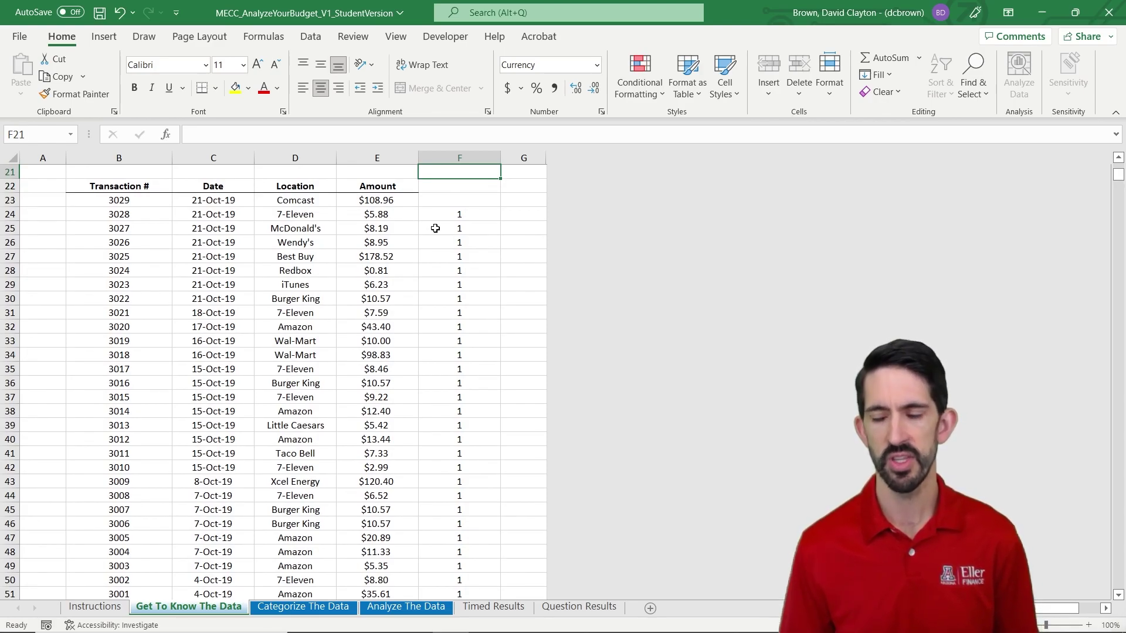
pyautogui.press('Up')
pyautogui.press('Up')
pyautogui.press('Up')
pyautogui.press('Up')
pyautogui.press('Left')
pyautogui.press('Down')
pyautogui.press('Down')
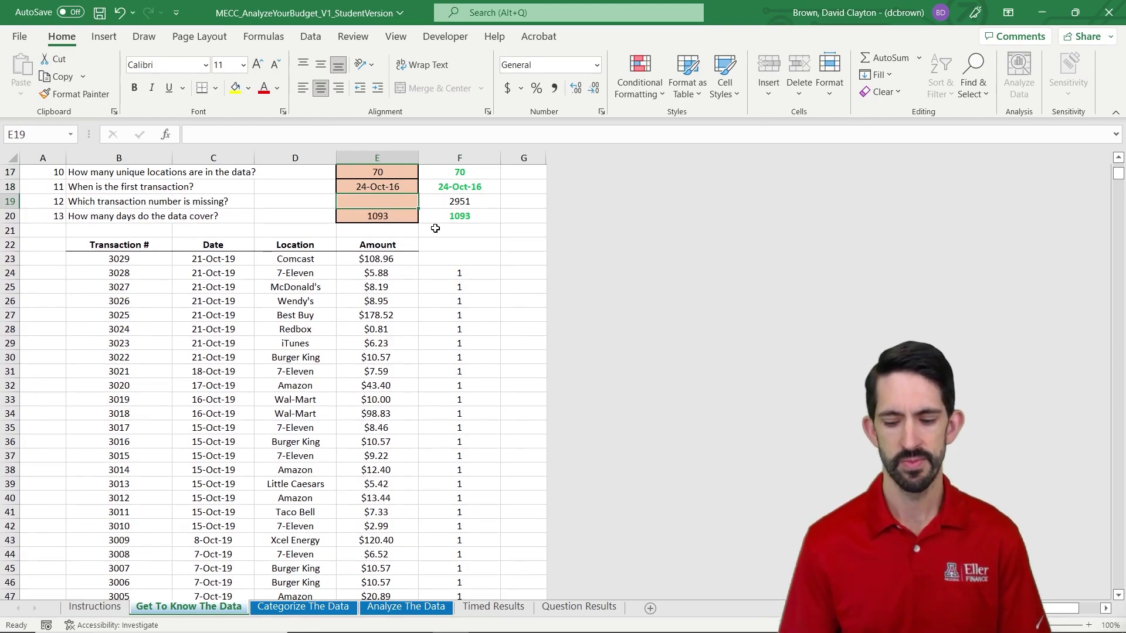
# Step: Enter =XLOOKUP(2,F24:F1610,B24:B1610) in E19, returning 2950 for the gap of 2
pyautogui.write('=xlookup(')
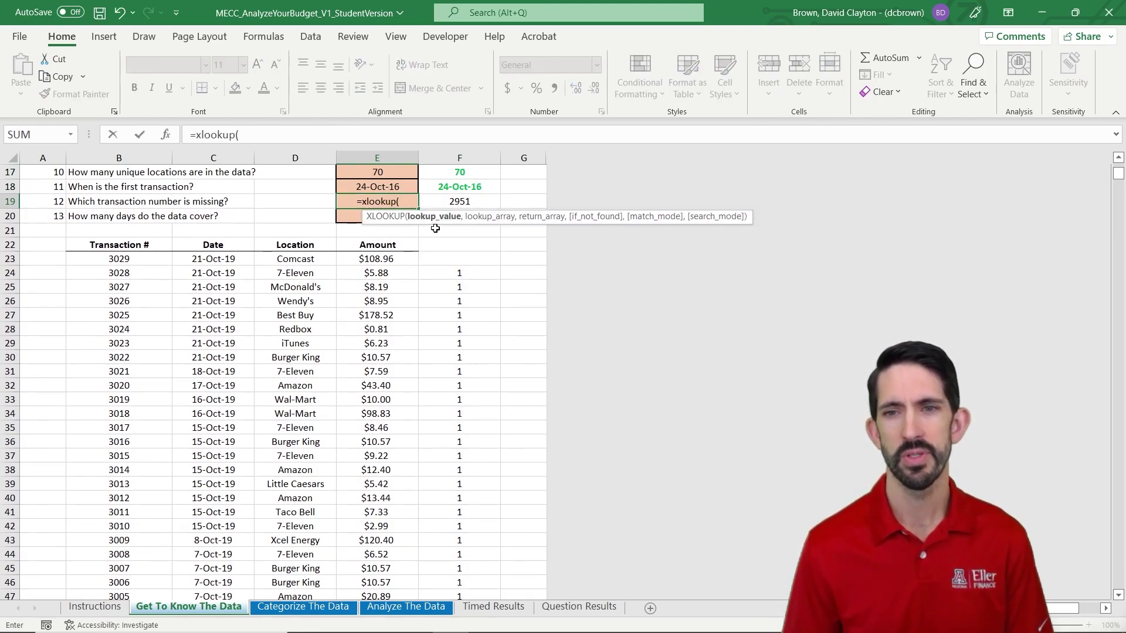
pyautogui.write('2,')
pyautogui.press('Right')
pyautogui.press('Down')
pyautogui.press('Down')
pyautogui.press('Down')
pyautogui.press('Down')
pyautogui.press('Down')
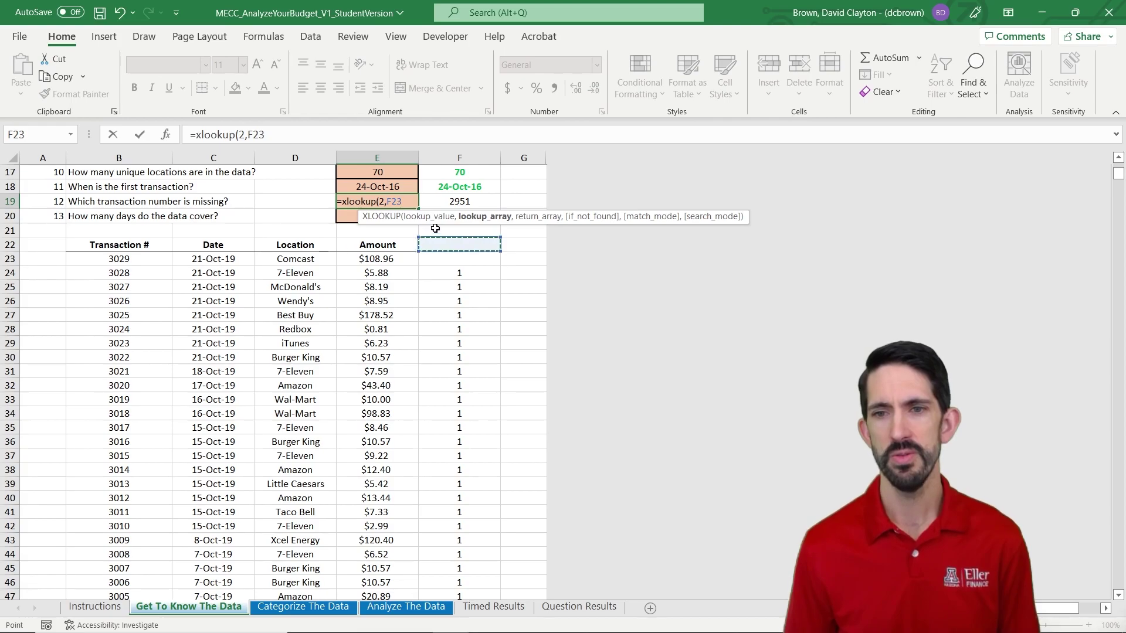
pyautogui.hotkey('ctrl', 'shift', 'Down')
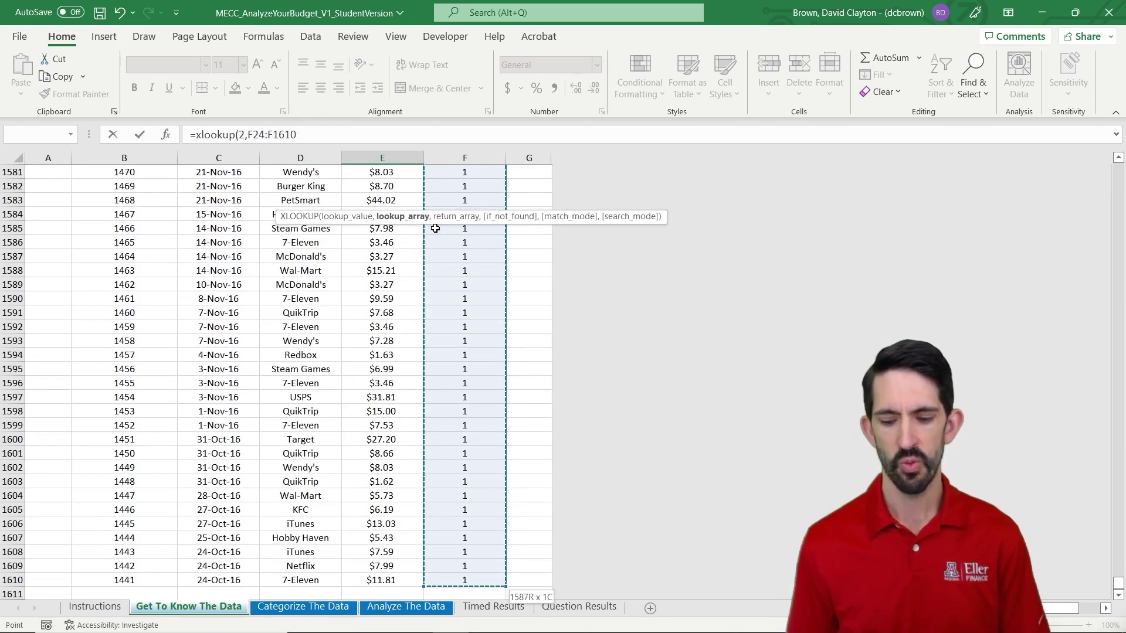
pyautogui.write(',')
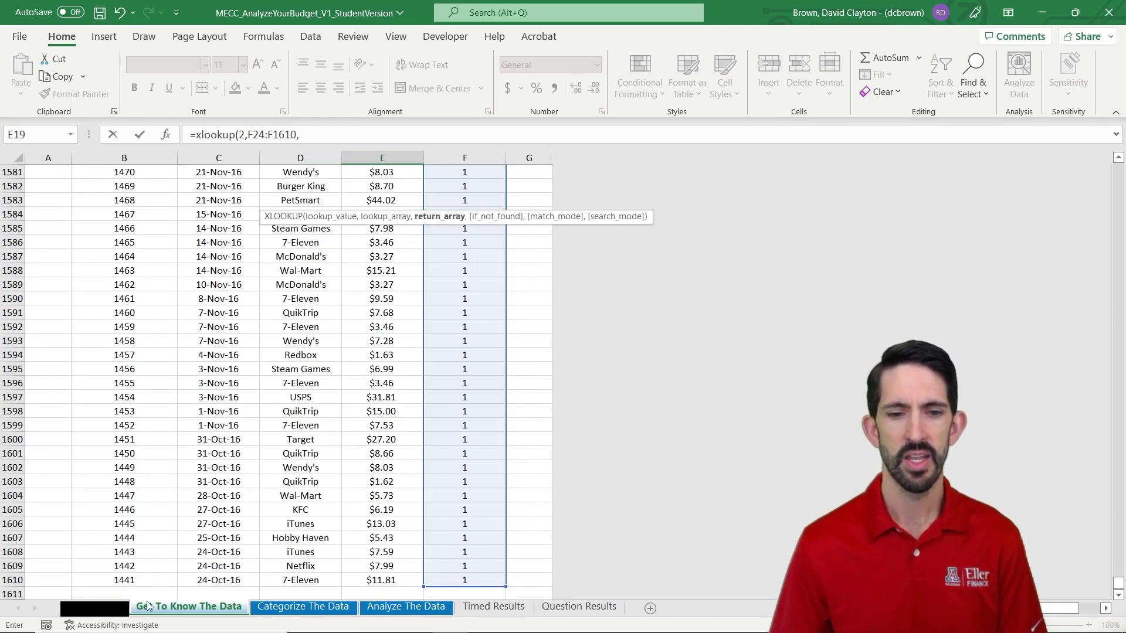
pyautogui.click(148, 580)
pyautogui.hotkey('ctrl', 'shift', 'Up')
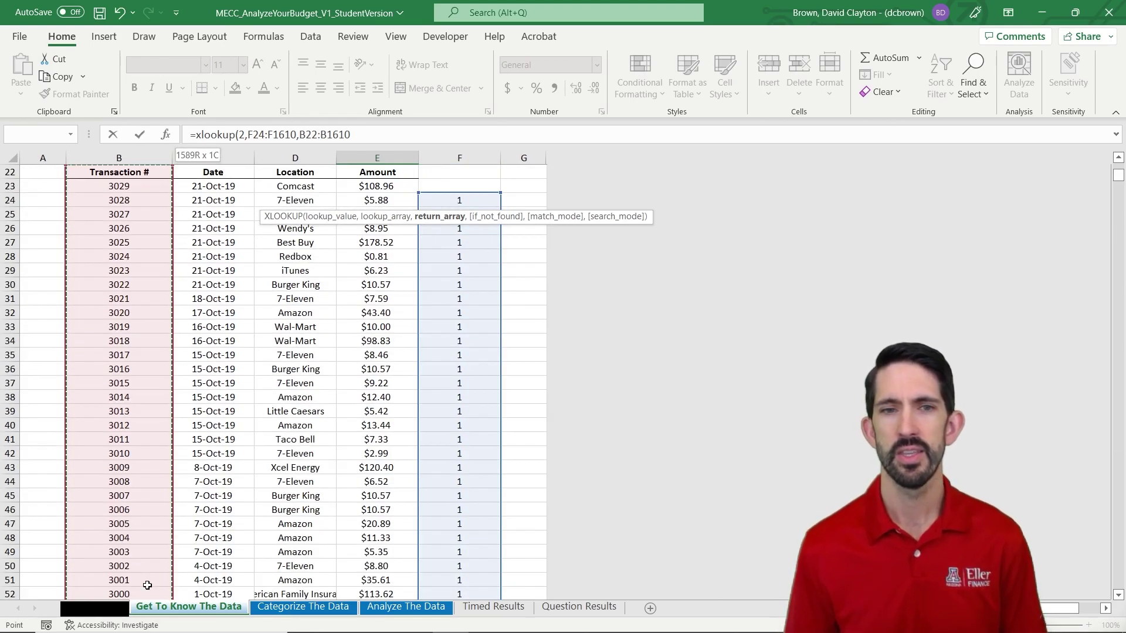
pyautogui.hotkey('shift', 'Down')
pyautogui.hotkey('shift', 'Down')
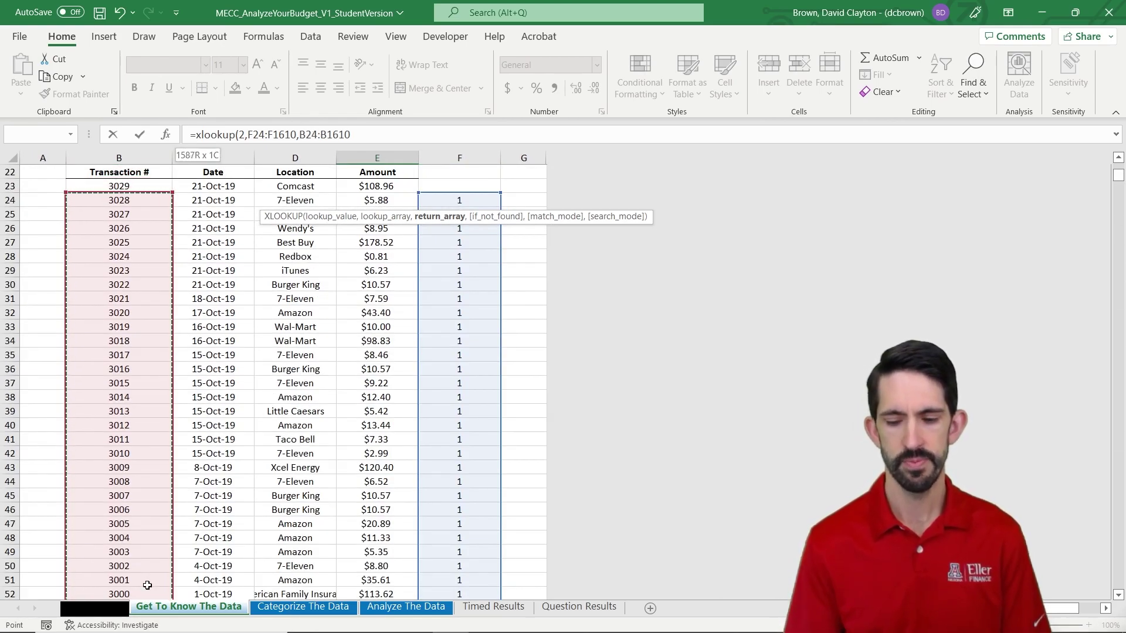
pyautogui.write(')')
pyautogui.hotkey('ctrl', 'Return')
pyautogui.scroll(1, 147, 585)
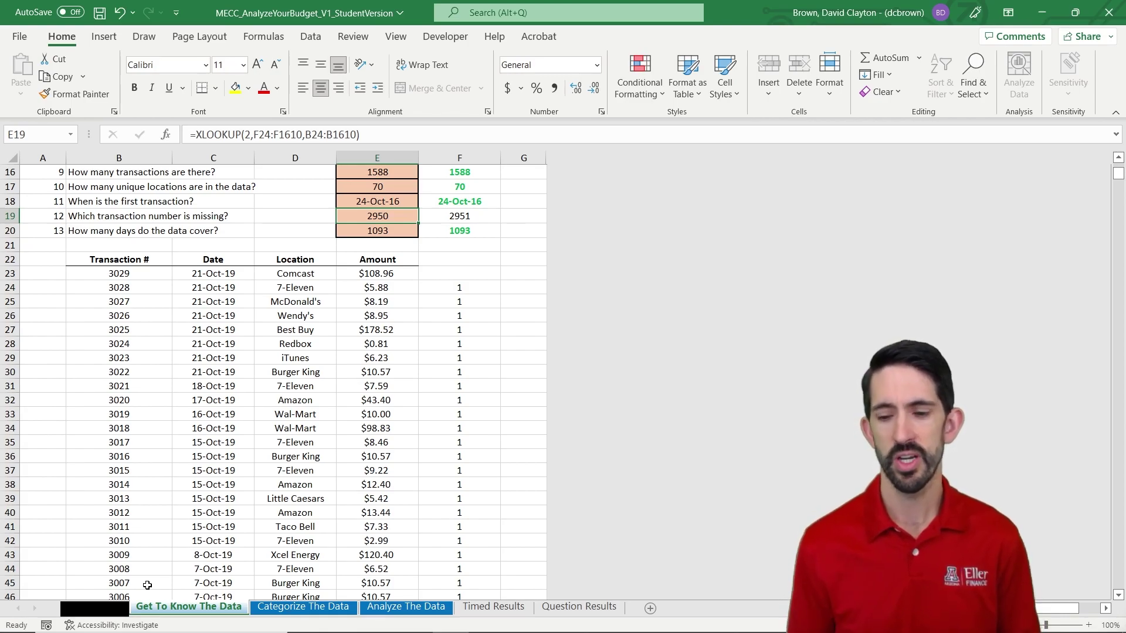
pyautogui.press('pagedown')
pyautogui.press('pagedown')
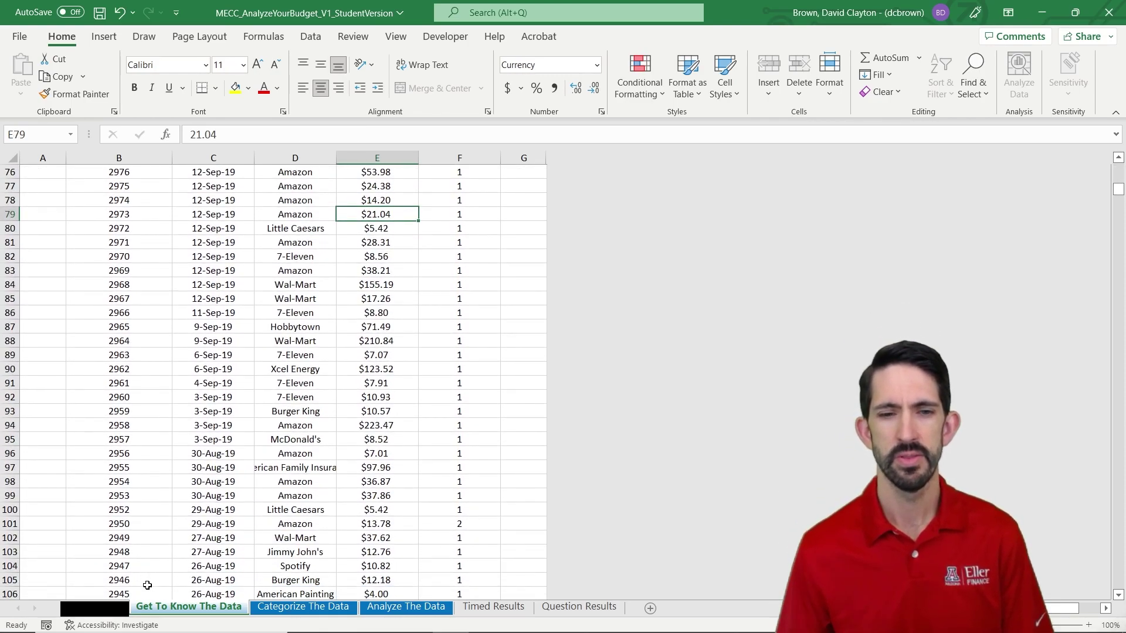
# Step: Inspect the gap formula in F101 next to transaction 2950 without changing it
pyautogui.click(145, 526)
pyautogui.press('Right')
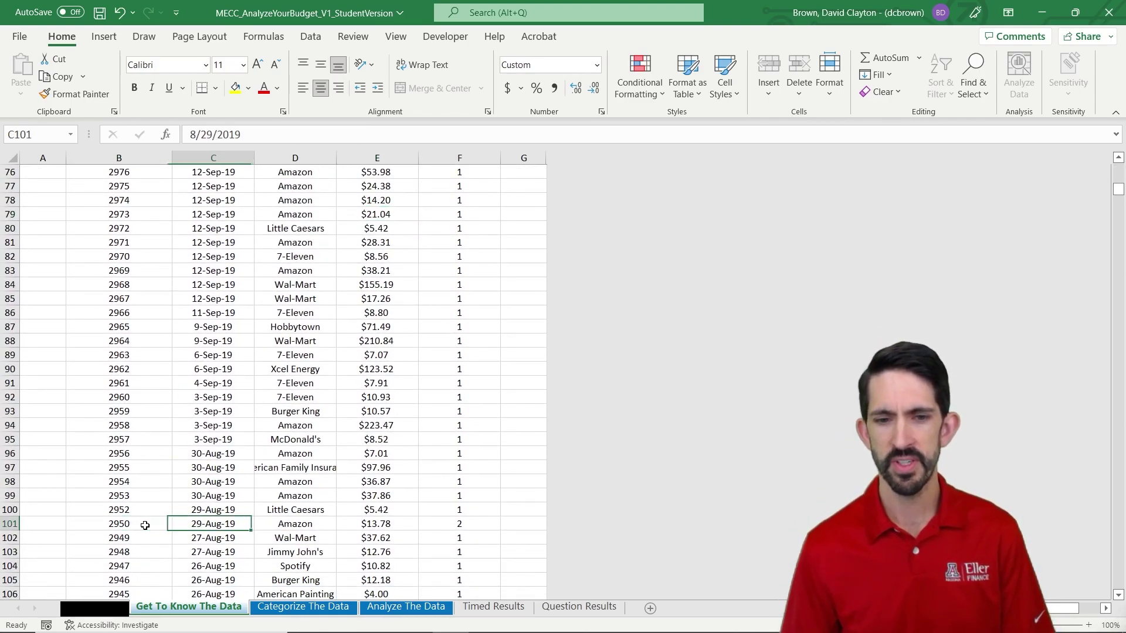
pyautogui.press('Right')
pyautogui.press('Right')
pyautogui.press('Right')
pyautogui.press('F2')
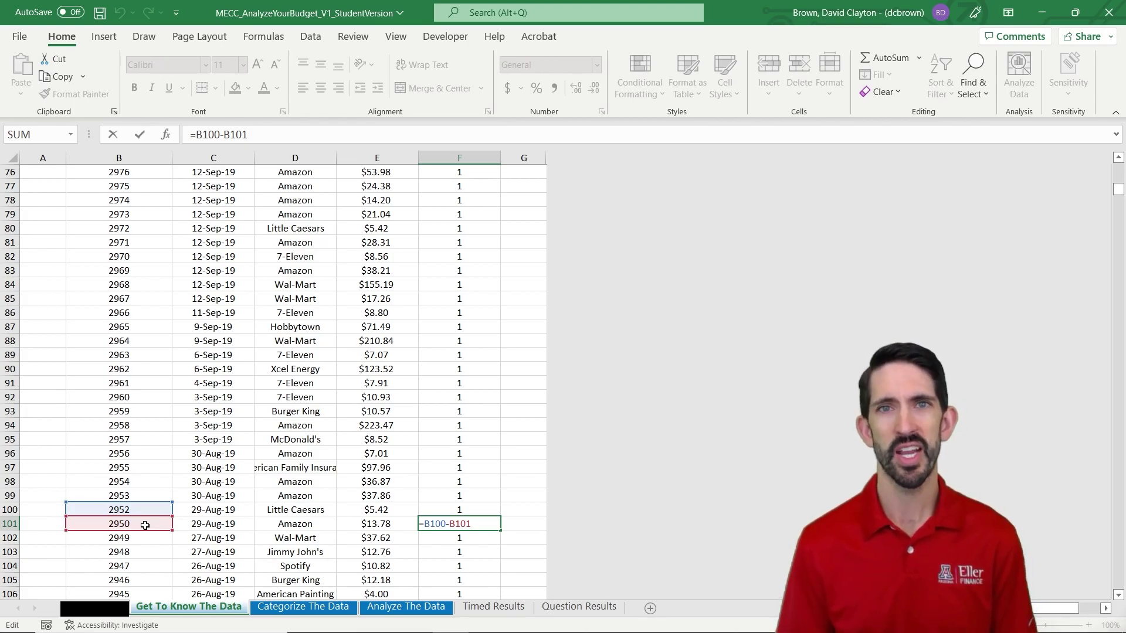
pyautogui.press('Escape')
# Step: Append +1 to the XLOOKUP in E19 so it returns 2951
pyautogui.hotkey('ctrl', 'Up')
pyautogui.press('Left')
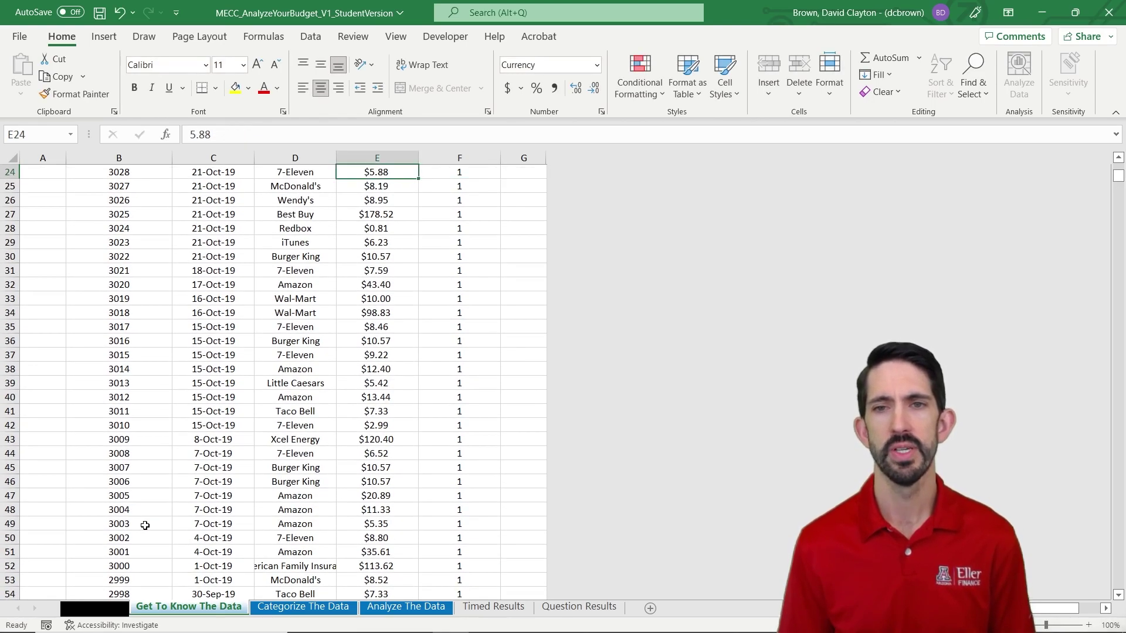
pyautogui.hotkey('ctrl', 'Up')
pyautogui.hotkey('ctrl', 'Up')
pyautogui.press('Up')
pyautogui.press('F2')
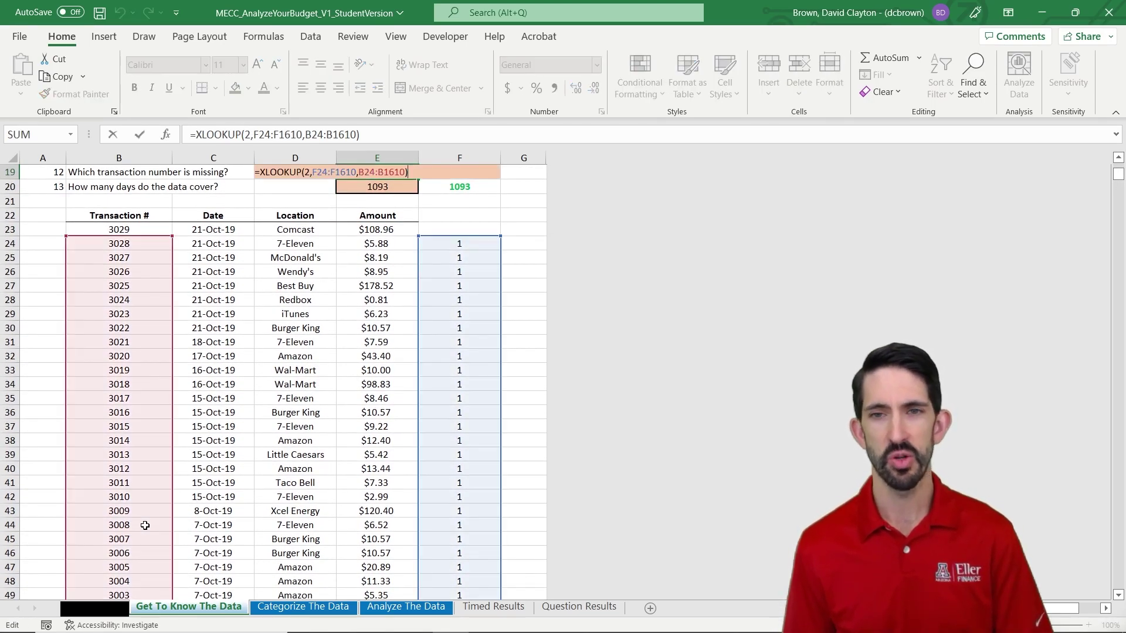
pyautogui.write('+1')
pyautogui.press('Return')
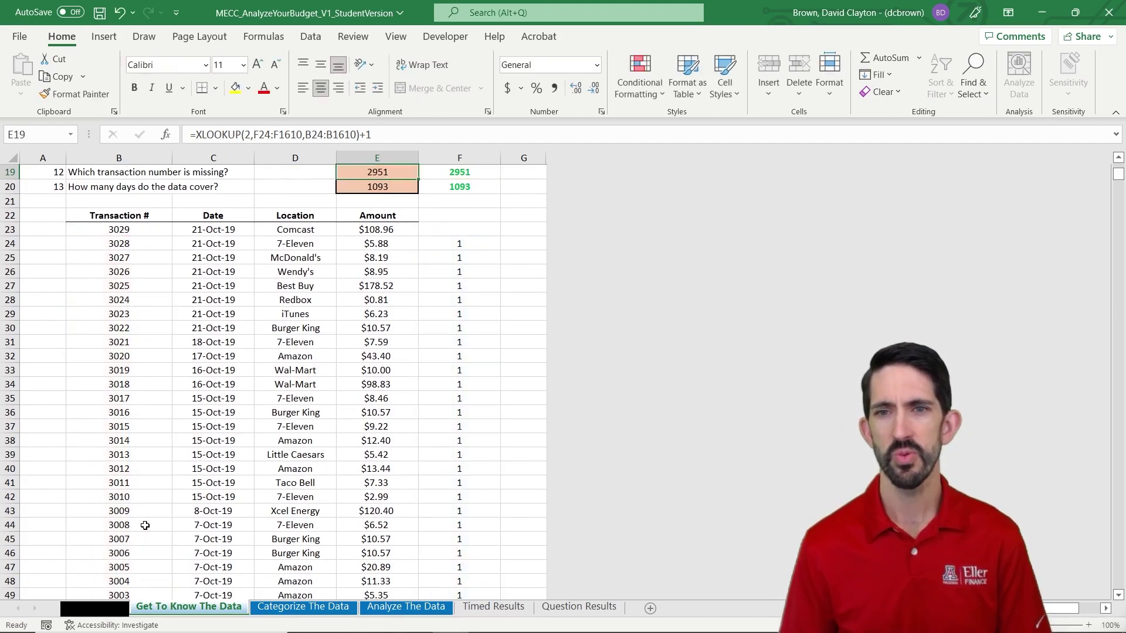
pyautogui.press('Up')
pyautogui.press('Up')
pyautogui.press('Down')
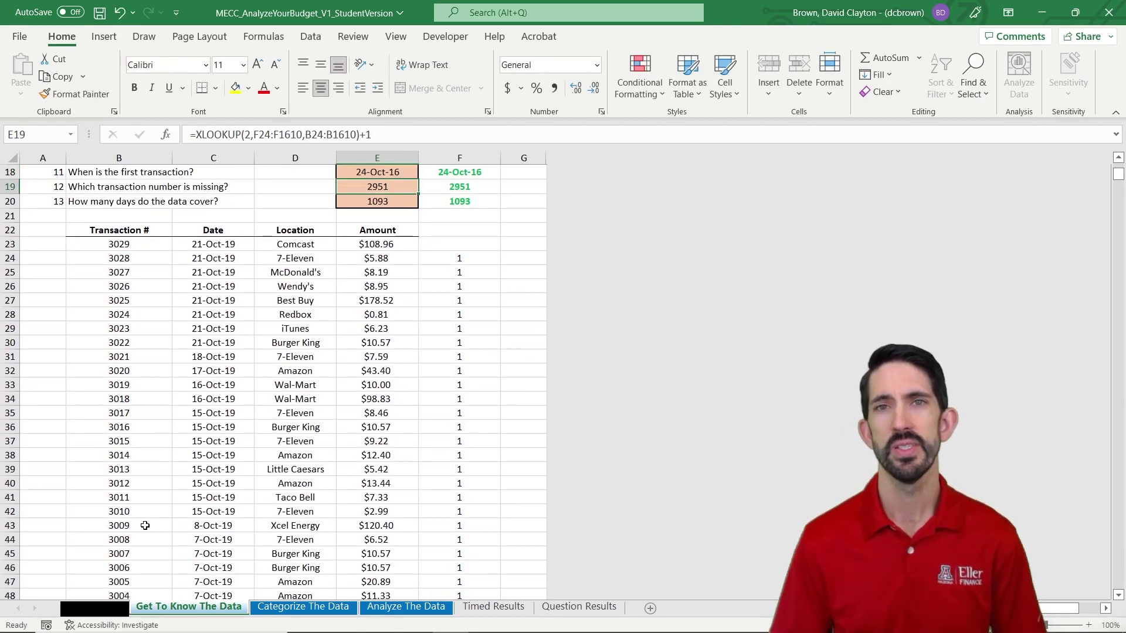
# Step: Confirm questions 1–13 read TRUE on Question Results, then go to Categorize The Data
pyautogui.scroll(6, 145, 526)
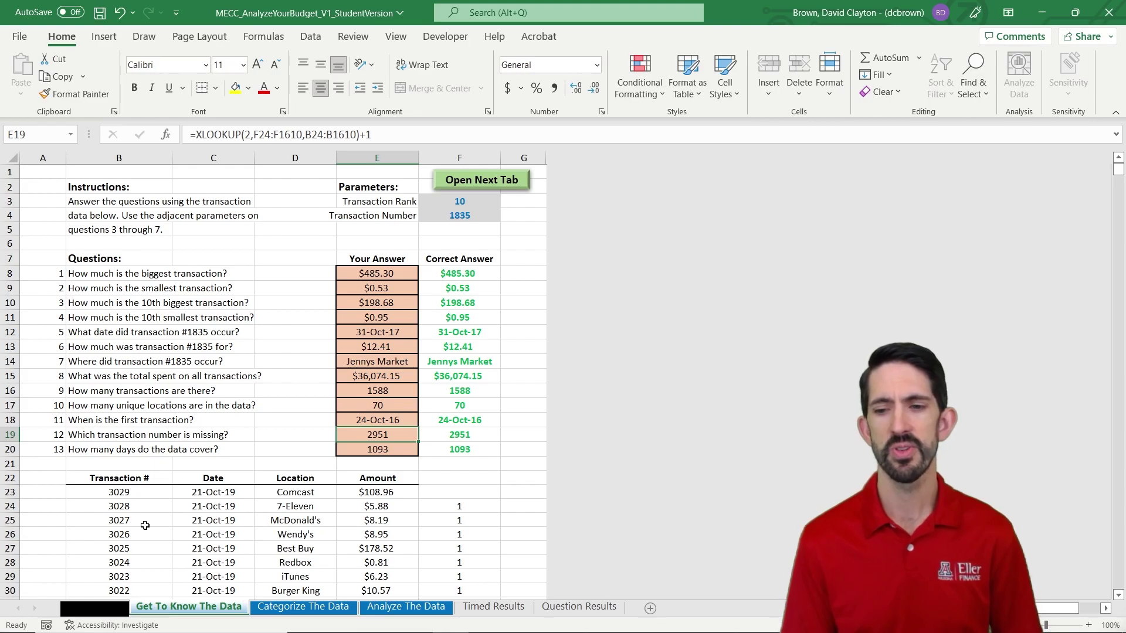
pyautogui.hotkey('ctrl', 'pagedown')
pyautogui.hotkey('ctrl', 'pagedown')
pyautogui.hotkey('ctrl', 'pagedown')
pyautogui.hotkey('ctrl', 'pagedown')
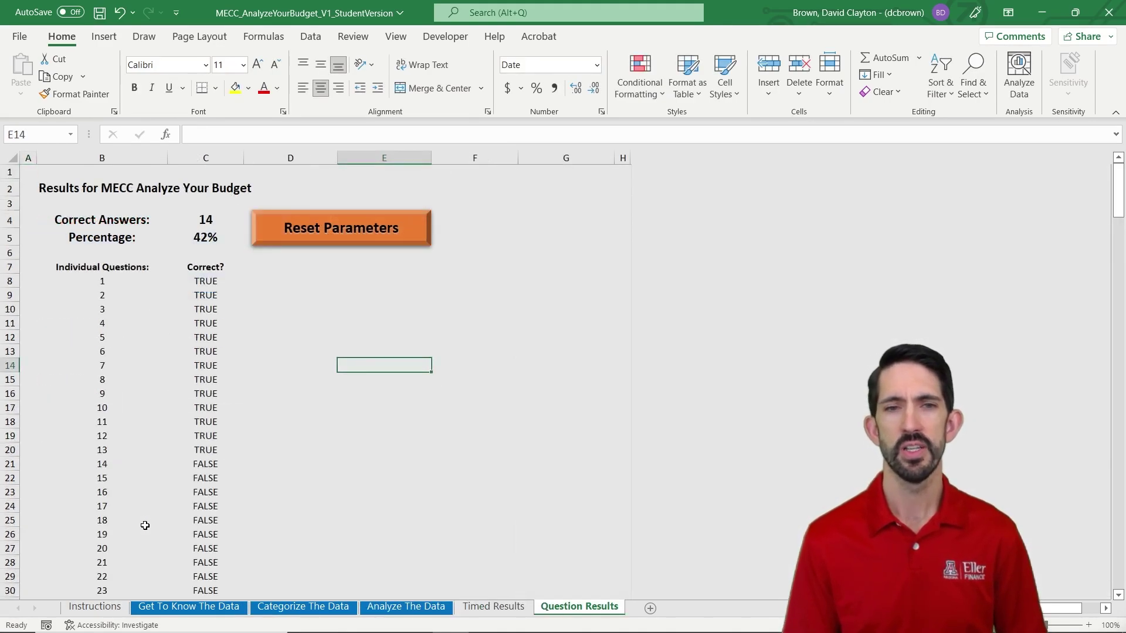
pyautogui.press('Left')
pyautogui.press('Left')
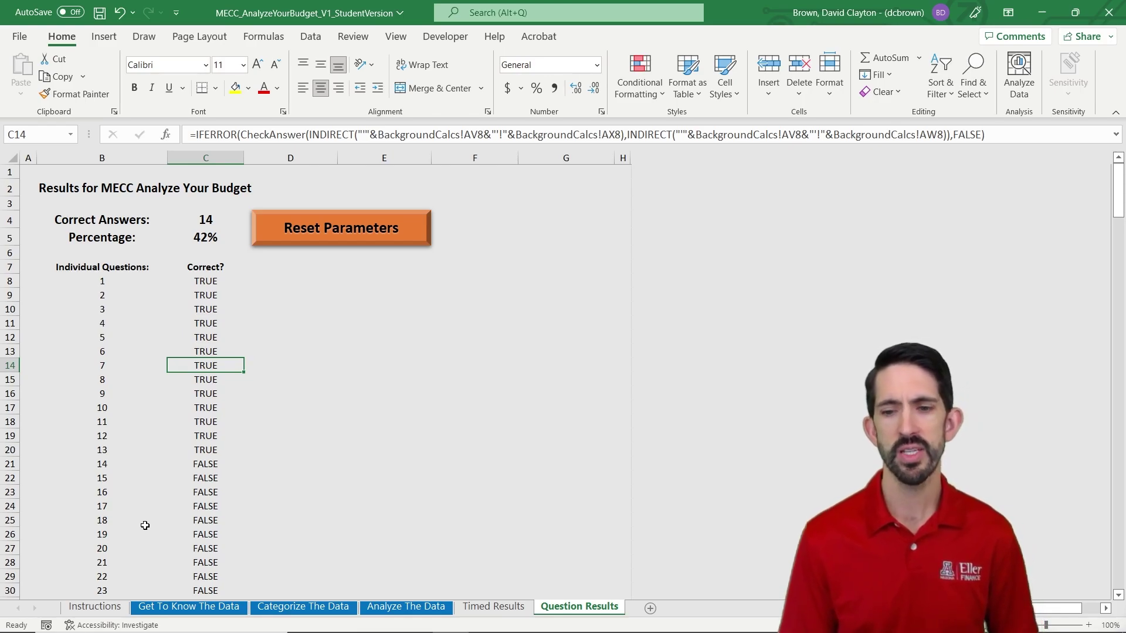
pyautogui.hotkey('ctrl', 'pageup')
pyautogui.hotkey('ctrl', 'pageup')
pyautogui.hotkey('ctrl', 'pageup')
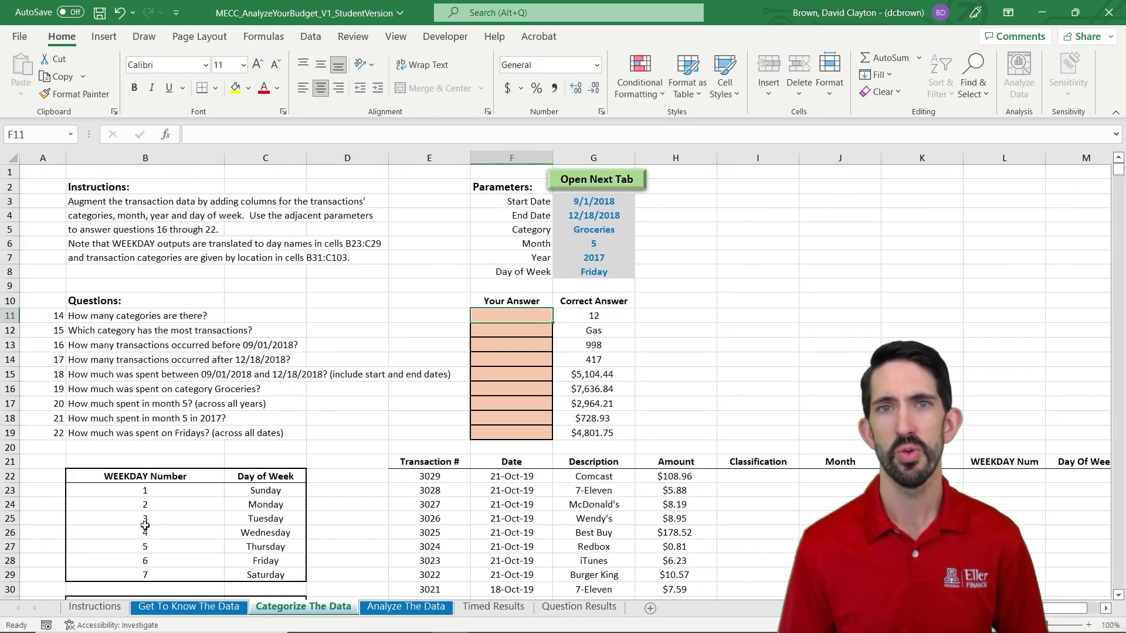